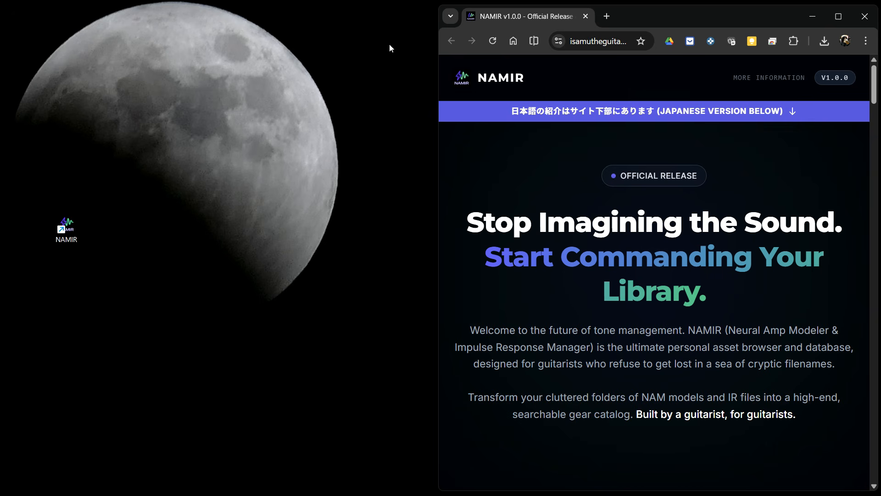
Launch NAMIR from the desktop and sign in with the Google account.
{"action": "double_click", "coordinate": [68, 228]}
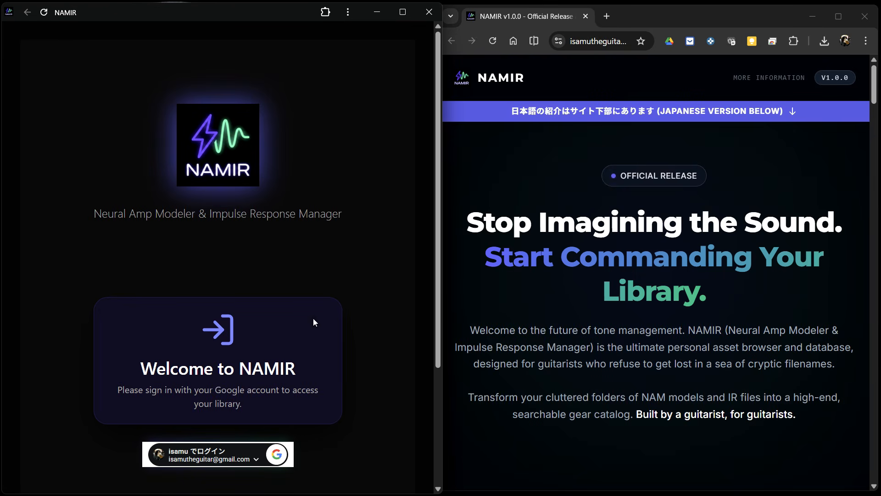
{"action": "left_click", "coordinate": [189, 454]}
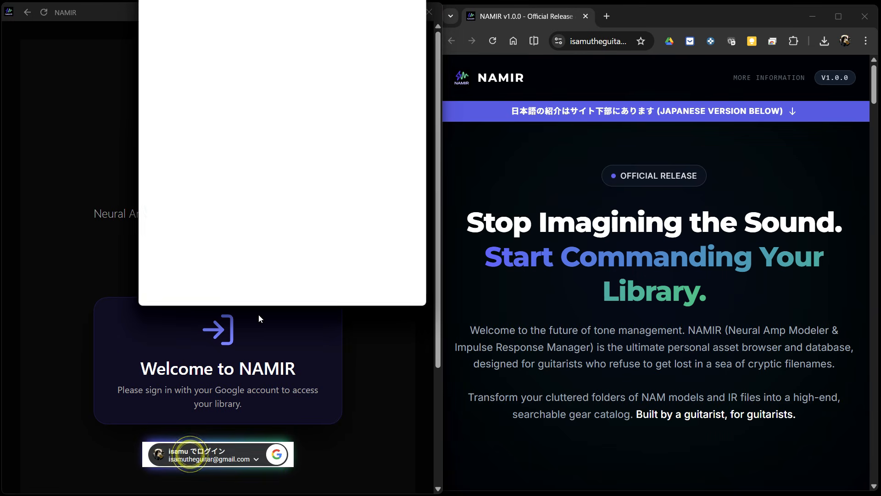
{"action": "left_click", "coordinate": [220, 143]}
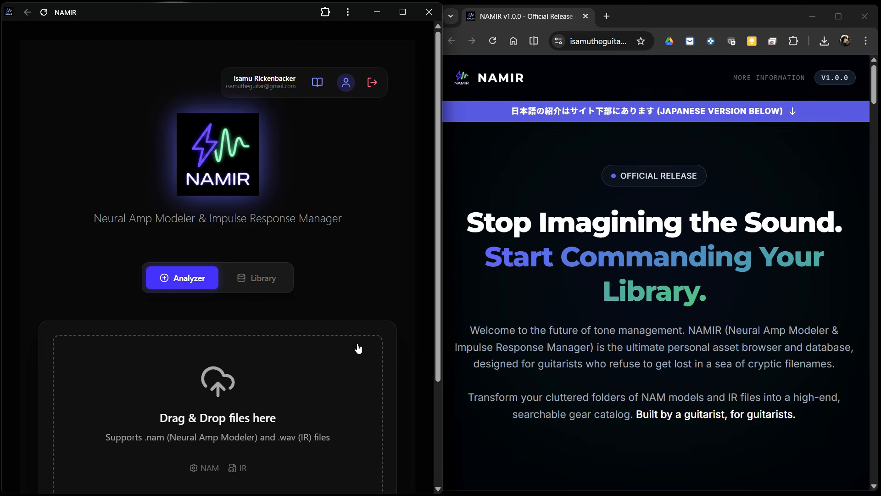
Load the Full Rig Peavey 5150 No boost Mesa OS SM57 NAM file from the demo folder into the Analyzer.
{"action": "left_click", "coordinate": [700, 22]}
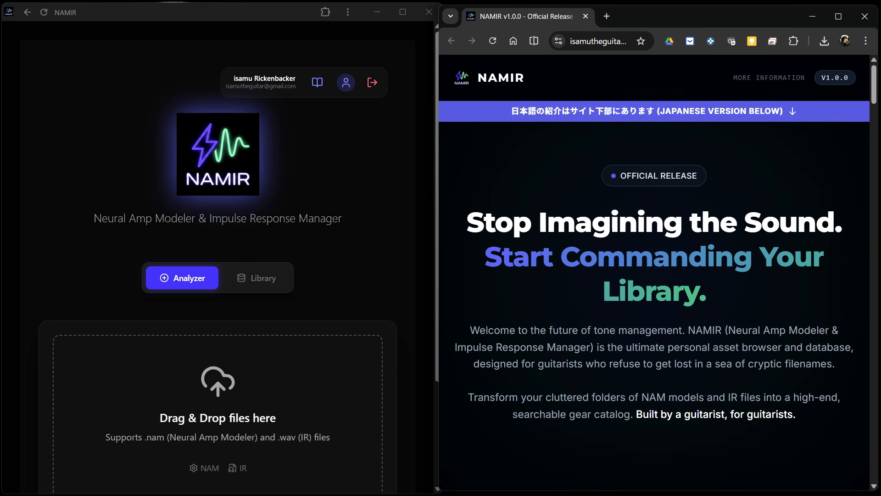
{"action": "scroll", "coordinate": [334, 216], "scroll_direction": "down", "scroll_amount": 3}
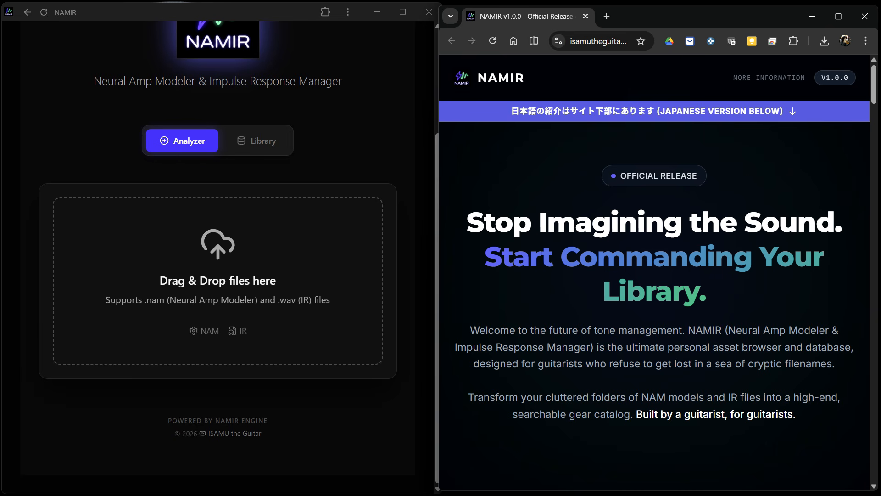
{"action": "left_click", "coordinate": [238, 483]}
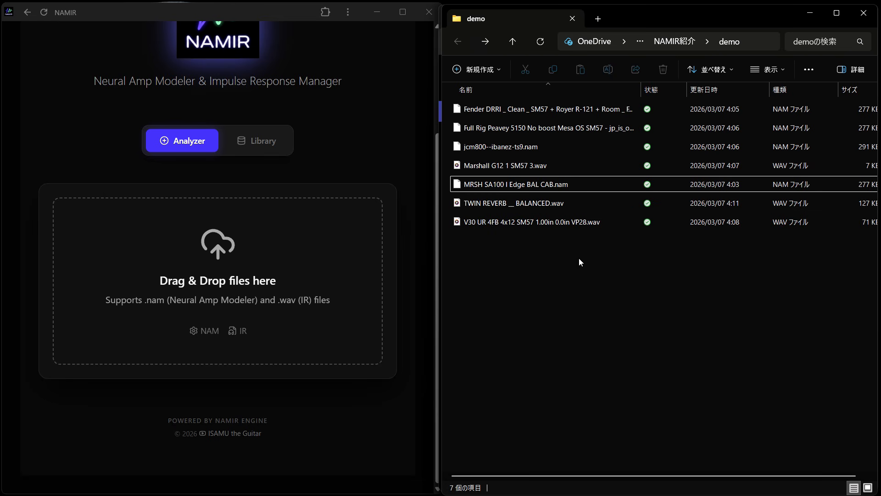
{"action": "left_click", "coordinate": [494, 128]}
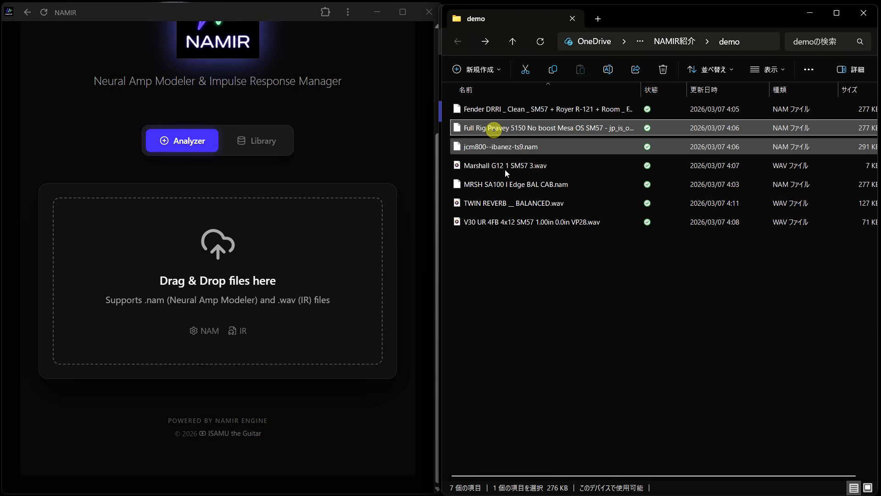
{"action": "left_click_drag", "start_coordinate": [590, 129], "coordinate": [317, 252]}
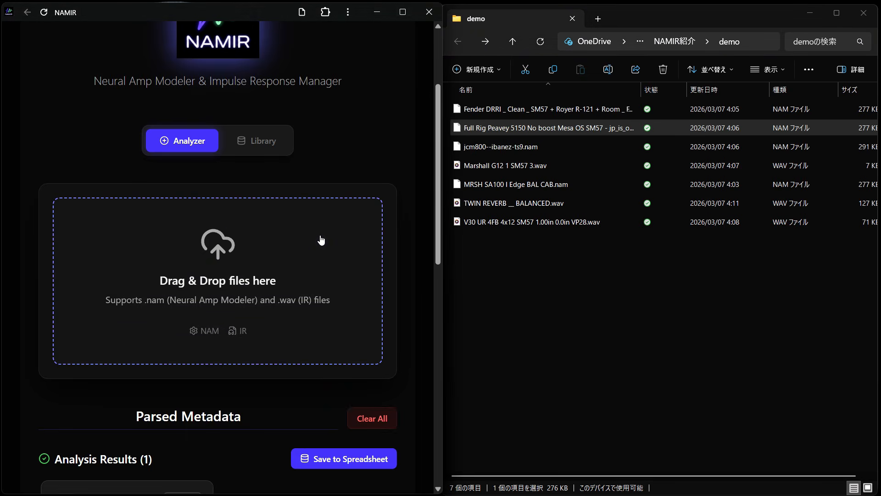
Put the demo folder away and review the parsed metadata fields for the loaded Peavey 5150 file, from amp to final filename.
{"action": "scroll", "coordinate": [263, 248], "scroll_direction": "down", "scroll_amount": 8}
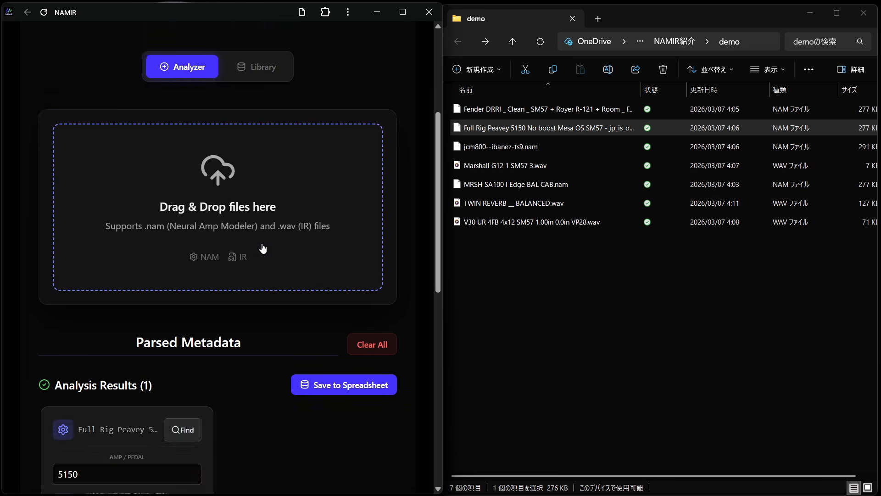
{"action": "scroll", "coordinate": [252, 183], "scroll_direction": "down", "scroll_amount": 1}
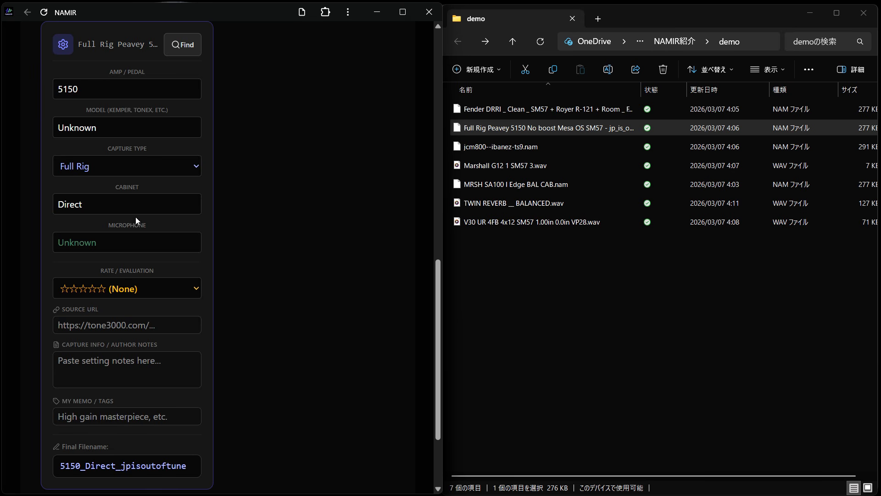
{"action": "left_click", "coordinate": [808, 15]}
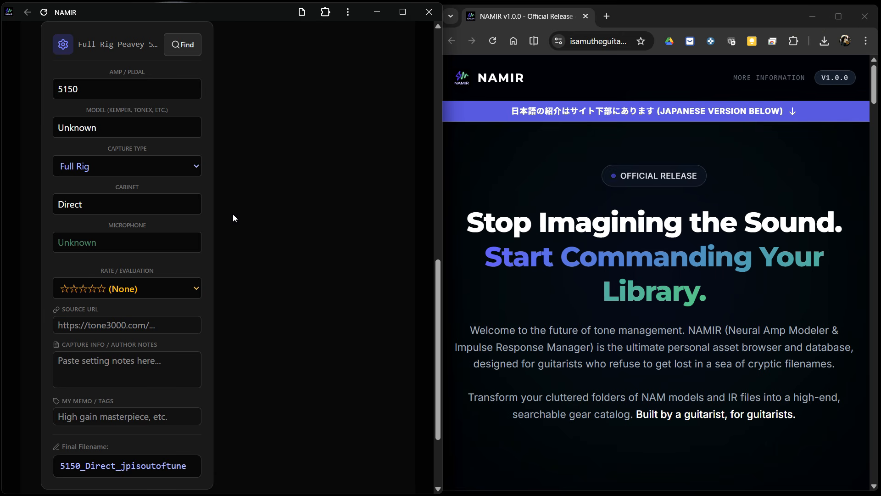
{"action": "scroll", "coordinate": [225, 224], "scroll_direction": "up", "scroll_amount": 4}
{"action": "scroll", "coordinate": [219, 231], "scroll_direction": "down", "scroll_amount": 1}
{"action": "scroll", "coordinate": [213, 252], "scroll_direction": "down", "scroll_amount": 4}
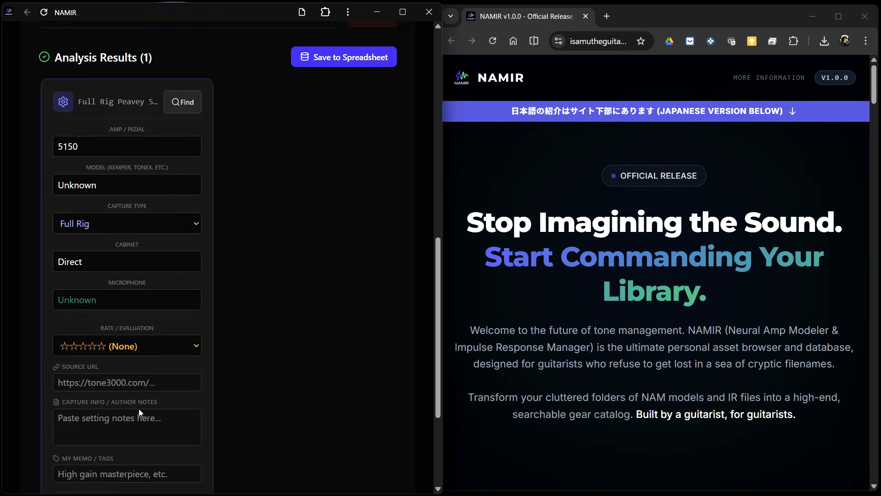
{"action": "left_click", "coordinate": [91, 309]}
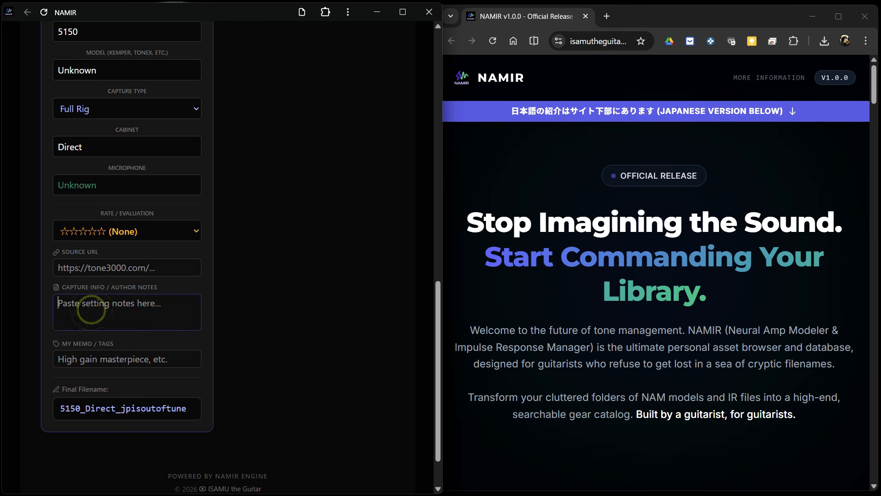
{"action": "scroll", "coordinate": [260, 276], "scroll_direction": "up", "scroll_amount": 5}
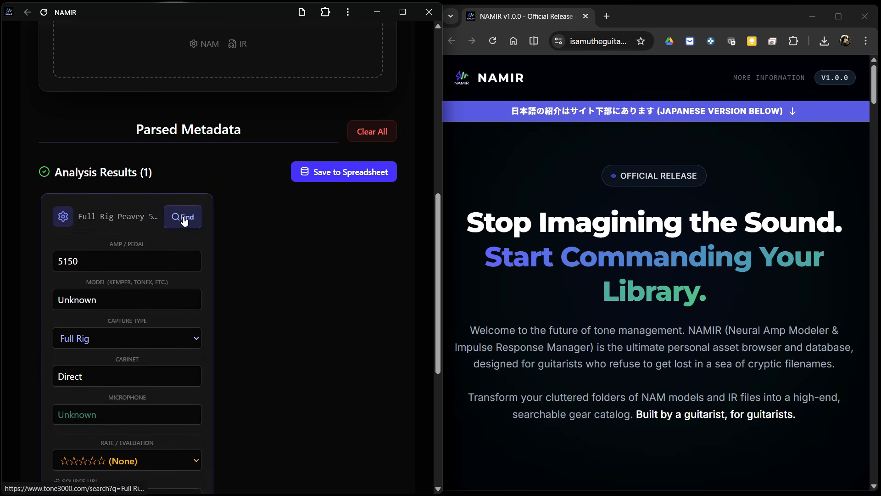
Find the loaded file on TONE3000 and open the "Full Rig Peavey 5150 + Mesa 4x12" tone page.
{"action": "left_click", "coordinate": [184, 220]}
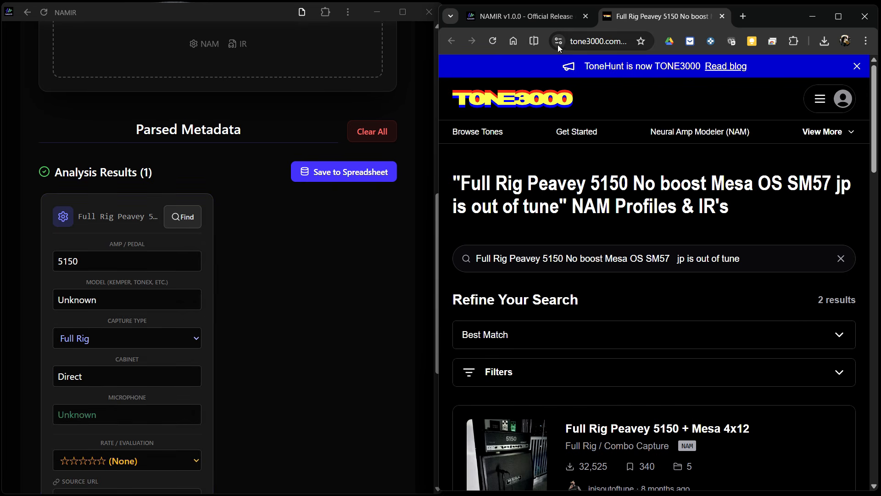
{"action": "scroll", "coordinate": [657, 257], "scroll_direction": "down", "scroll_amount": 1}
{"action": "scroll", "coordinate": [677, 252], "scroll_direction": "down", "scroll_amount": 5}
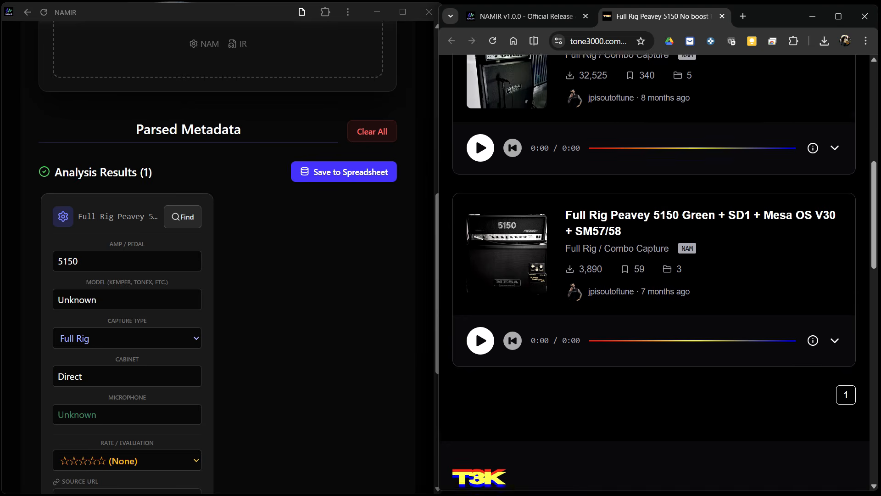
{"action": "scroll", "coordinate": [676, 252], "scroll_direction": "up", "scroll_amount": 2}
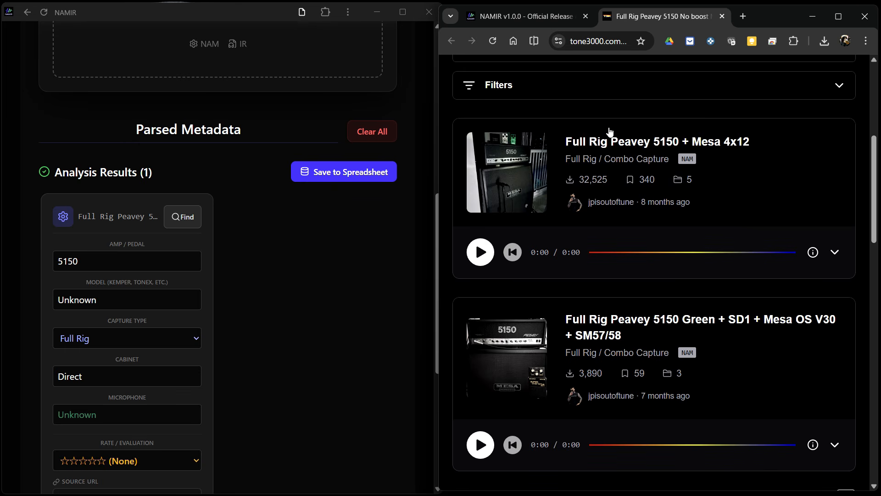
{"action": "scroll", "coordinate": [265, 315], "scroll_direction": "down", "scroll_amount": 6}
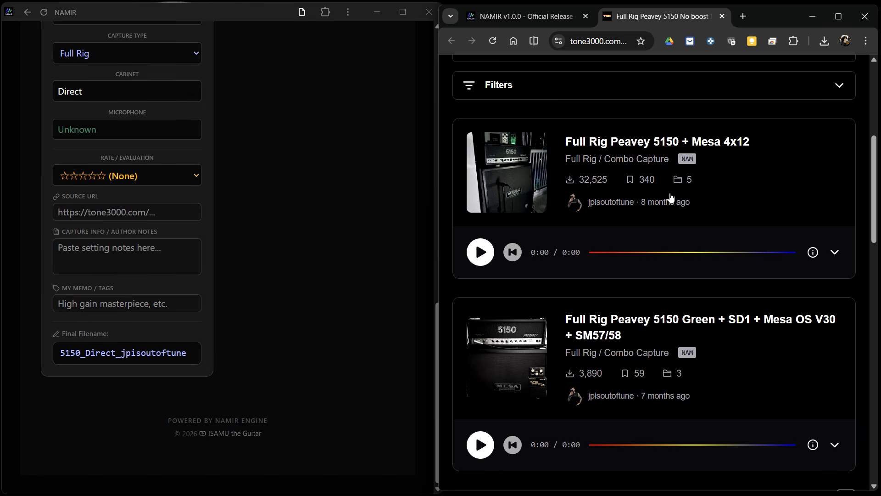
{"action": "left_click", "coordinate": [611, 145]}
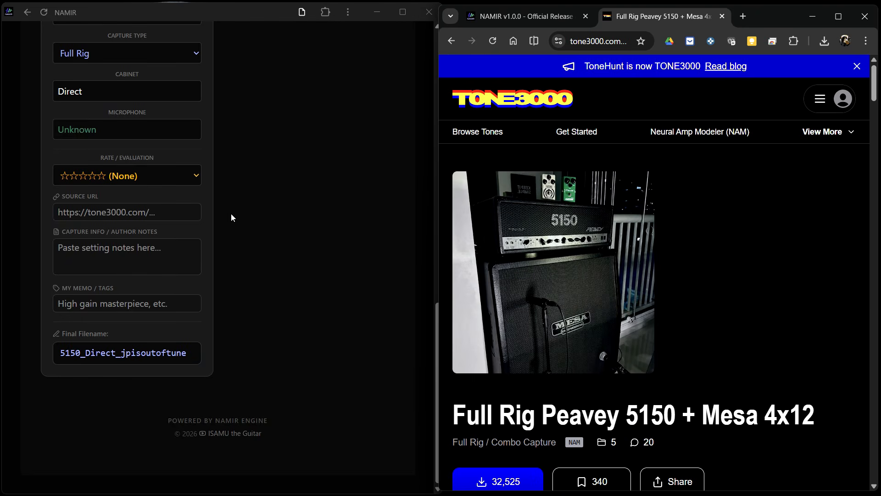
Examine the tone page's description and its list of downloadable models.
{"action": "scroll", "coordinate": [329, 210], "scroll_direction": "up", "scroll_amount": 9}
{"action": "scroll", "coordinate": [745, 237], "scroll_direction": "down", "scroll_amount": 9}
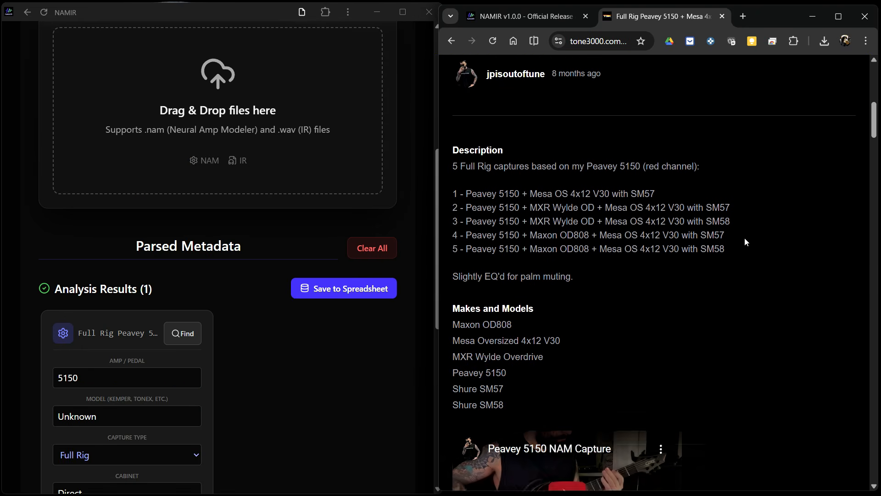
{"action": "scroll", "coordinate": [736, 229], "scroll_direction": "down", "scroll_amount": 15}
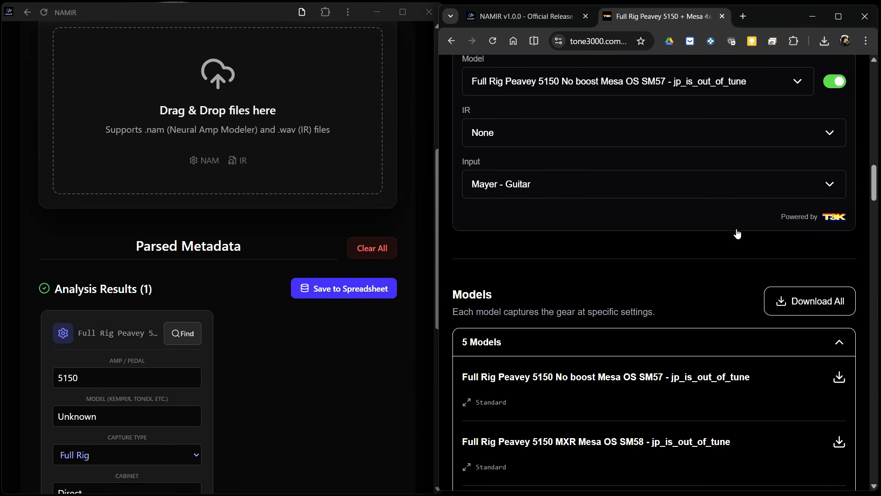
{"action": "scroll", "coordinate": [737, 233], "scroll_direction": "down", "scroll_amount": 2}
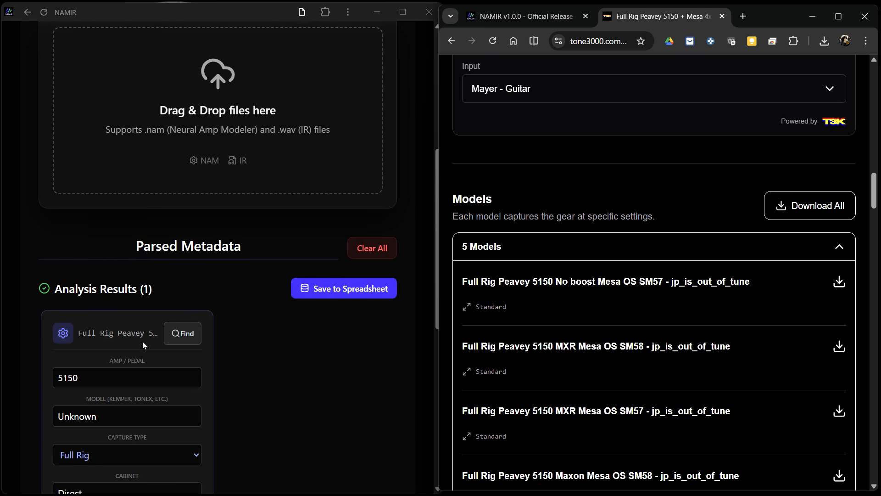
Widen the demo folder's name column to read the Peavey file's full name, and return to the tone page.
{"action": "left_click_drag", "start_coordinate": [127, 334], "coordinate": [164, 334]}
{"action": "left_click", "coordinate": [127, 333]}
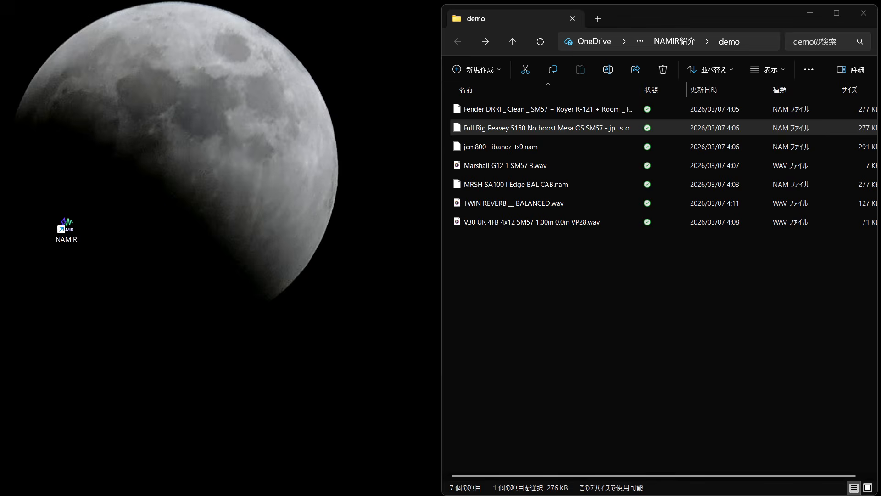
{"action": "left_click", "coordinate": [115, 494]}
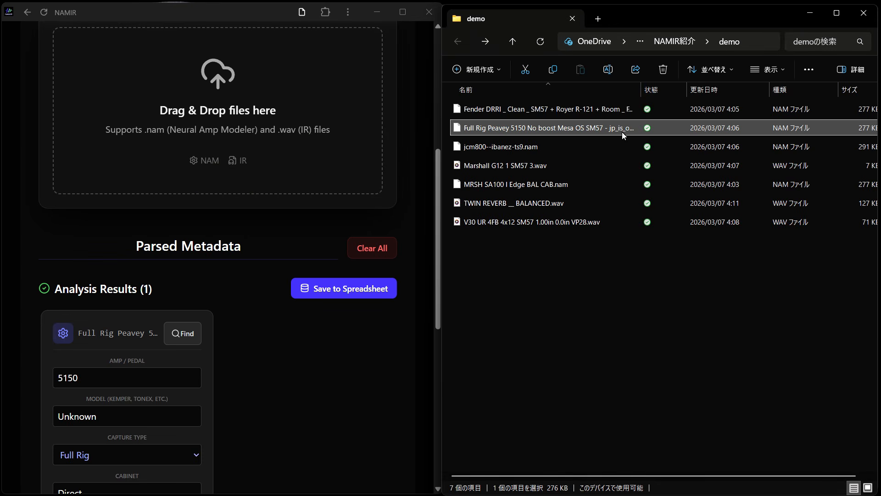
{"action": "double_click", "coordinate": [642, 91]}
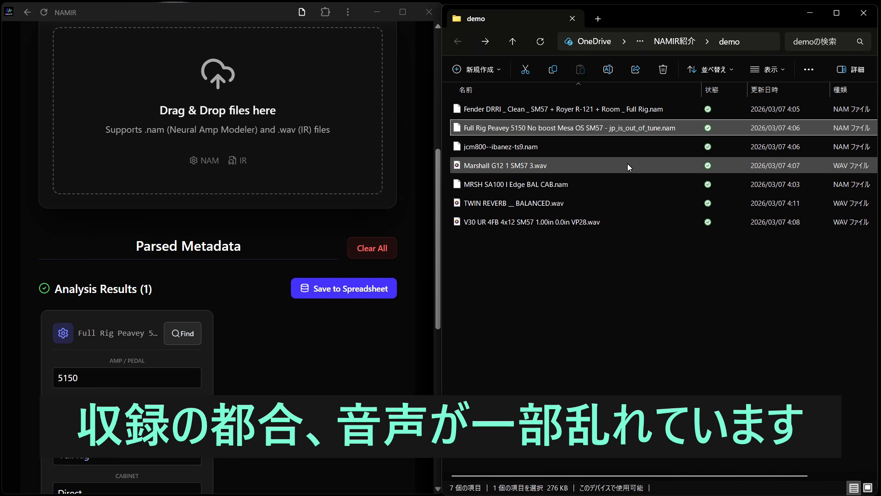
{"action": "key", "text": "alt+Tab"}
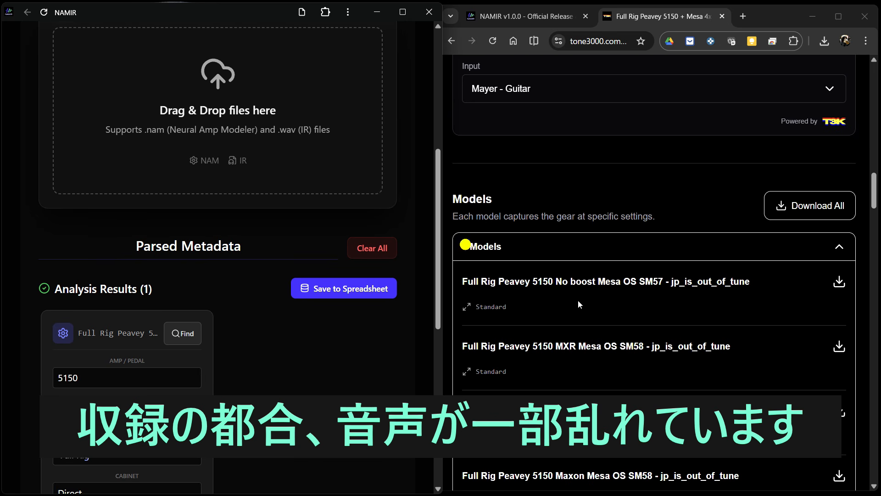
Copy "Peavey 5150 + Mesa OS 4x12 V30 with SM57" from the tone description into the file's Capture Info / Author Notes.
{"action": "scroll", "coordinate": [579, 304], "scroll_direction": "up", "scroll_amount": 10}
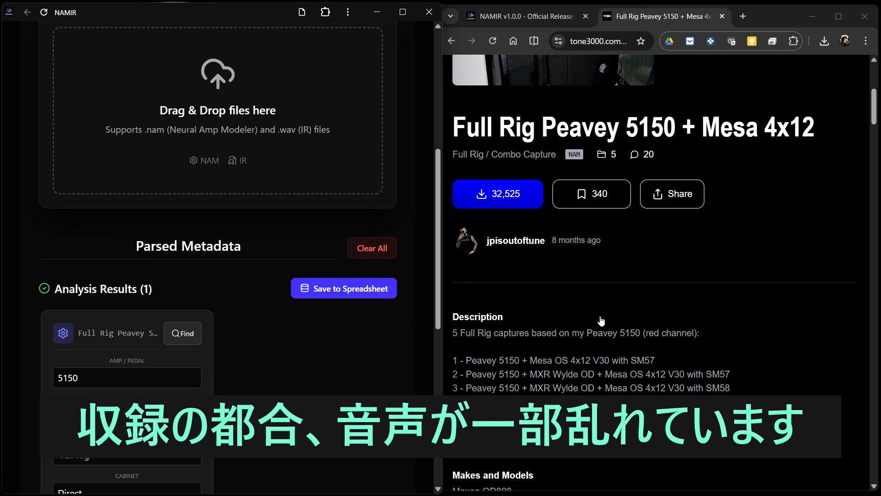
{"action": "scroll", "coordinate": [651, 256], "scroll_direction": "down", "scroll_amount": 2}
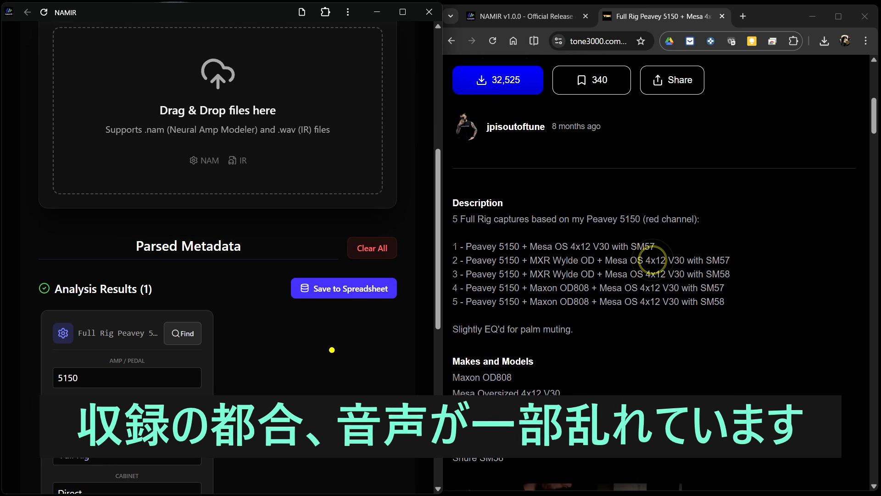
{"action": "left_click", "coordinate": [332, 349]}
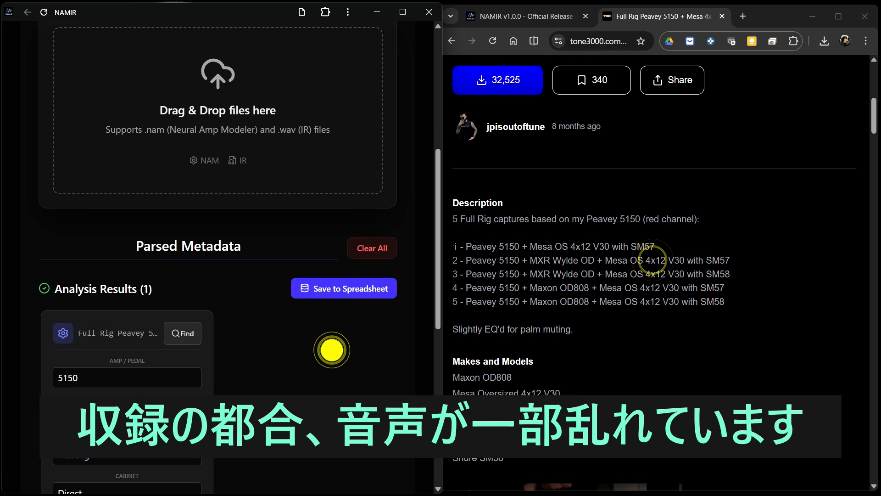
{"action": "left_click_drag", "start_coordinate": [466, 246], "coordinate": [655, 246]}
{"action": "right_click", "coordinate": [634, 251]}
{"action": "left_click", "coordinate": [636, 258]}
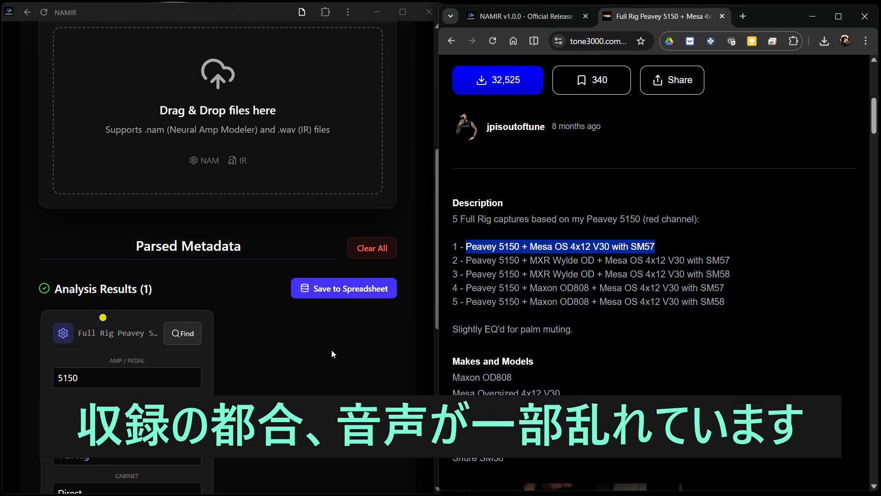
{"action": "left_click", "coordinate": [103, 317]}
{"action": "scroll", "coordinate": [103, 317], "scroll_direction": "down", "scroll_amount": 6}
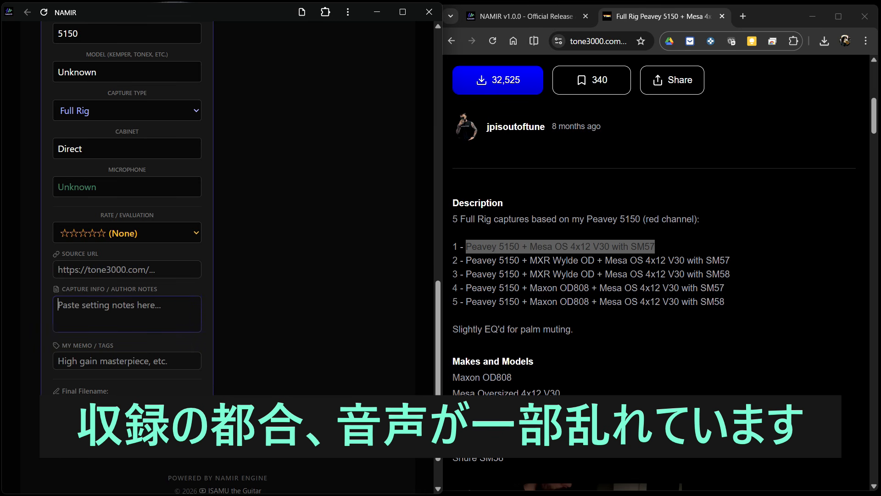
{"action": "key", "text": "ctrl+v"}
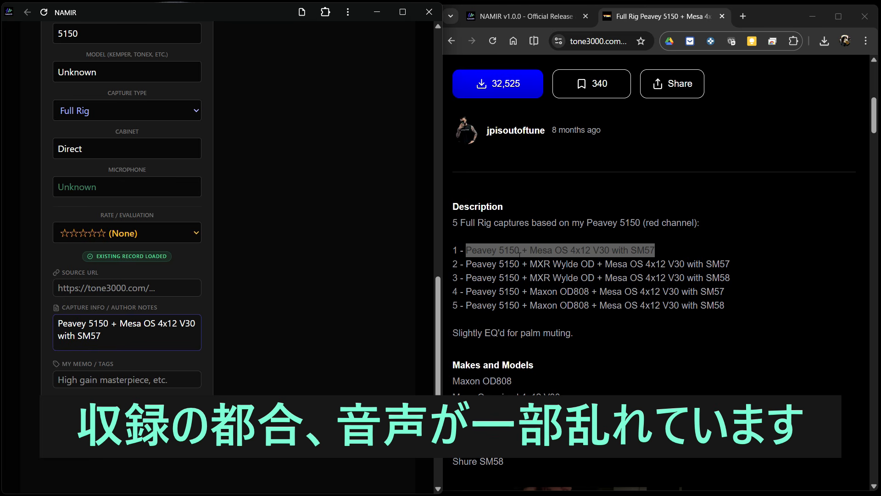
Copy the TONE3000 tone page's address into the file's Source URL and activate the My Memo / Tags field.
{"action": "left_click", "coordinate": [598, 42]}
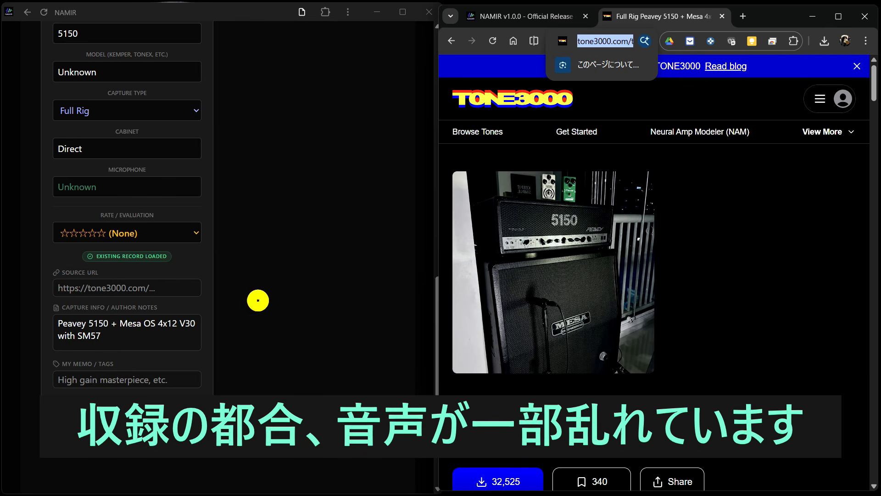
{"action": "left_click", "coordinate": [161, 289]}
{"action": "key", "text": "ctrl+v"}
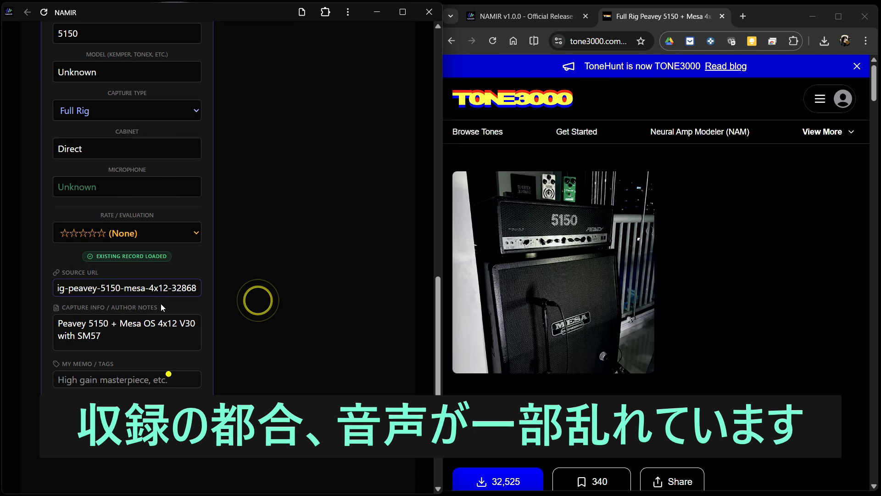
{"action": "left_click", "coordinate": [169, 374]}
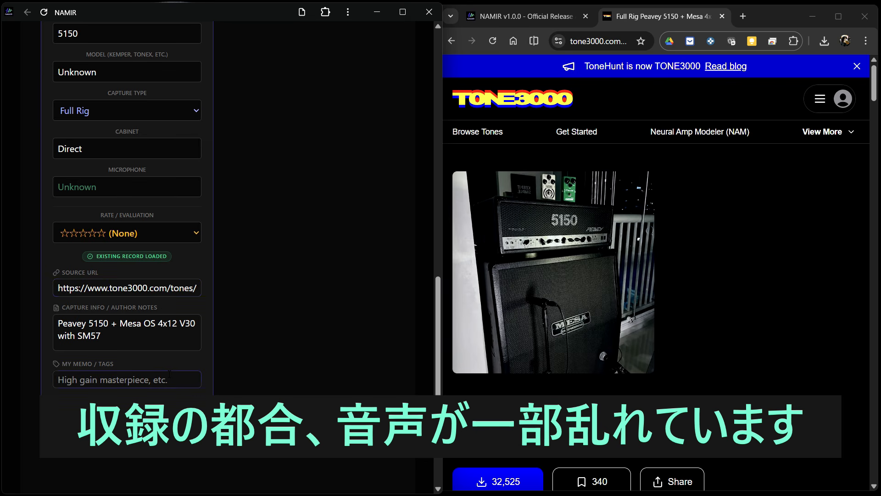
Enter "Very Cool!!" as the 5150 capture's My Memo / Tags and rate it five stars (Excellent).
{"action": "type", "text": "Ve"}
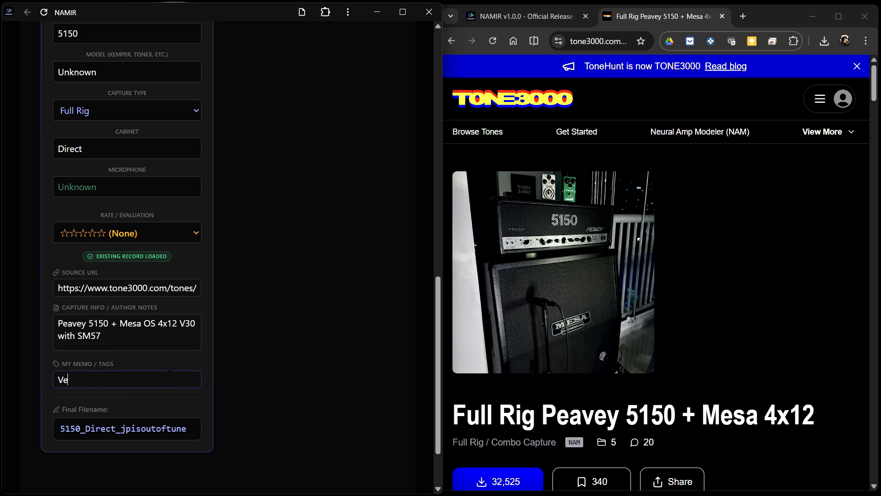
{"action": "type", "text": "ry Cool!!"}
{"action": "left_click", "coordinate": [194, 233]}
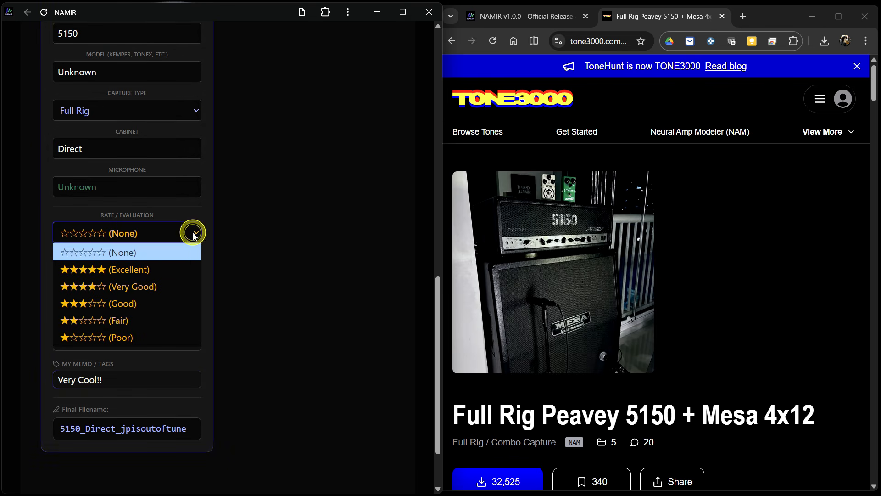
{"action": "left_click", "coordinate": [153, 277]}
{"action": "left_click", "coordinate": [258, 301]}
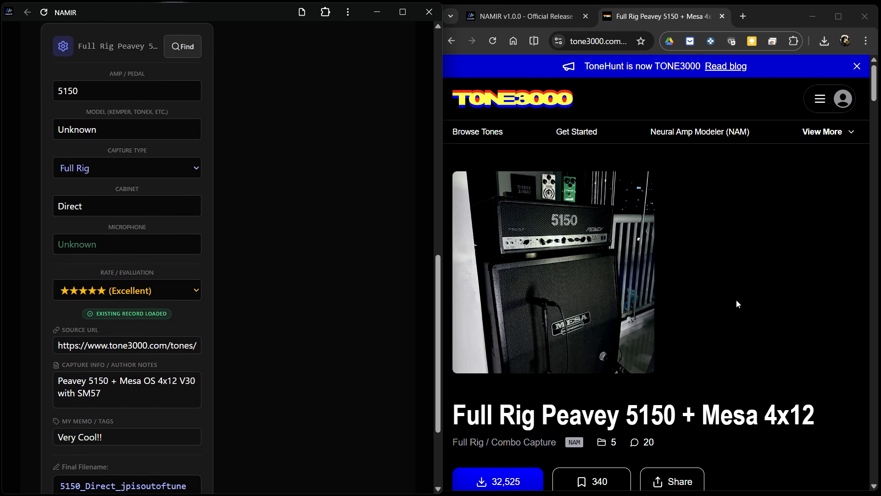
Copy "SM57" from the first capture in the tone page's description into the 5150 file's Microphone field.
{"action": "scroll", "coordinate": [732, 299], "scroll_direction": "down", "scroll_amount": 8}
{"action": "scroll", "coordinate": [731, 299], "scroll_direction": "down", "scroll_amount": 2}
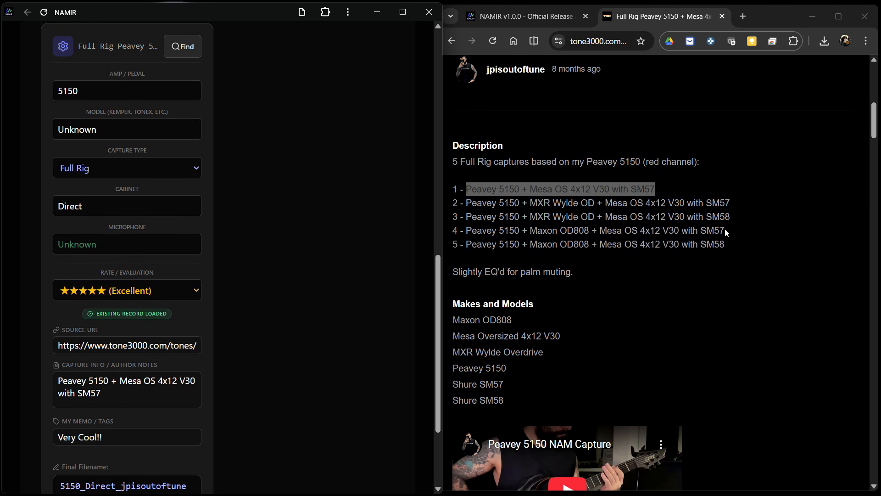
{"action": "left_click", "coordinate": [642, 189]}
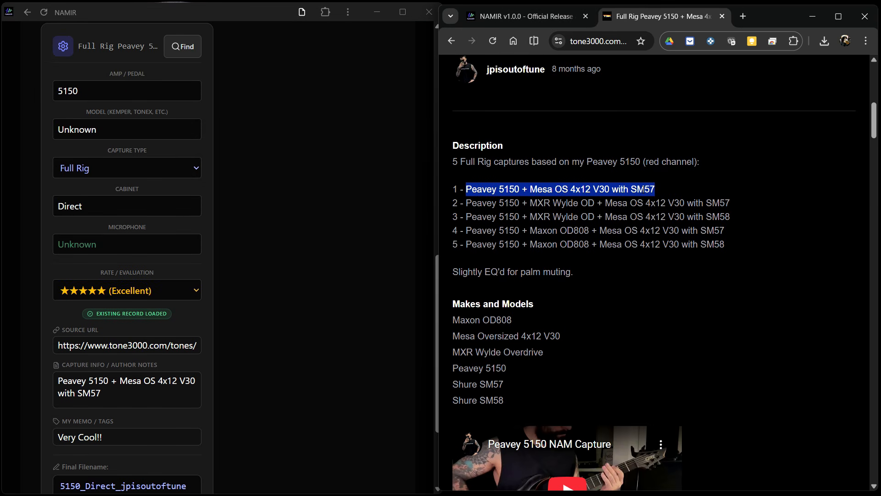
{"action": "left_click", "coordinate": [642, 188]}
{"action": "double_click", "coordinate": [642, 189]}
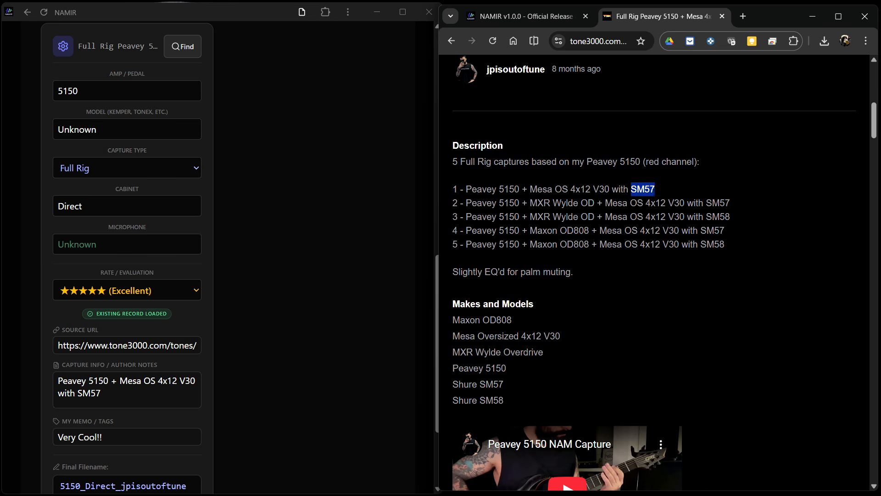
{"action": "left_click", "coordinate": [169, 244]}
{"action": "key", "text": "ctrl+v"}
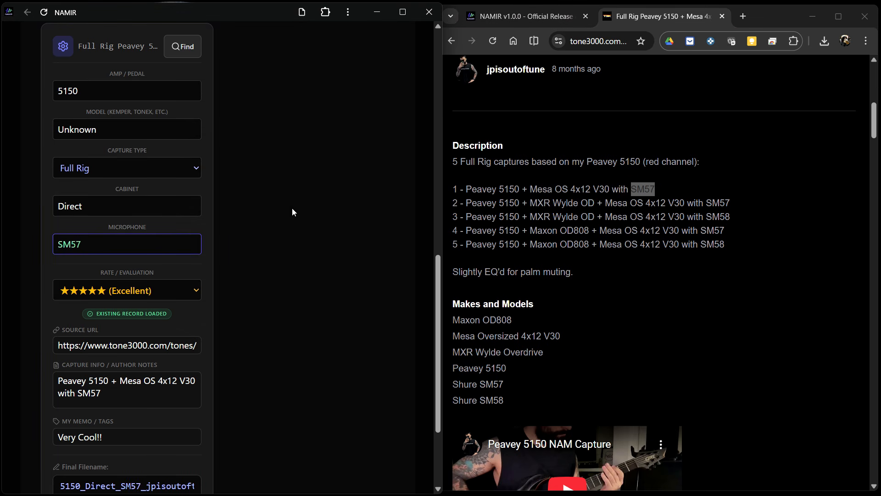
Replace the 5150 file's Cabinet value with "Mesa OS 4x12 V30" copied from the tone description, removing the trailing space.
{"action": "left_click", "coordinate": [540, 198]}
{"action": "left_click_drag", "start_coordinate": [530, 189], "coordinate": [612, 189]}
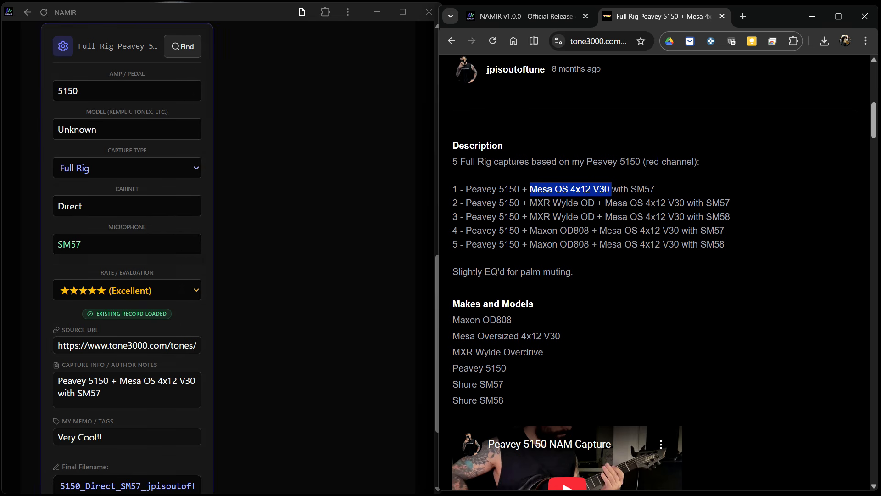
{"action": "left_click", "coordinate": [142, 205]}
{"action": "key", "text": "ctrl+a"}
{"action": "key", "text": "ctrl+v"}
{"action": "key", "text": "BackSpace"}
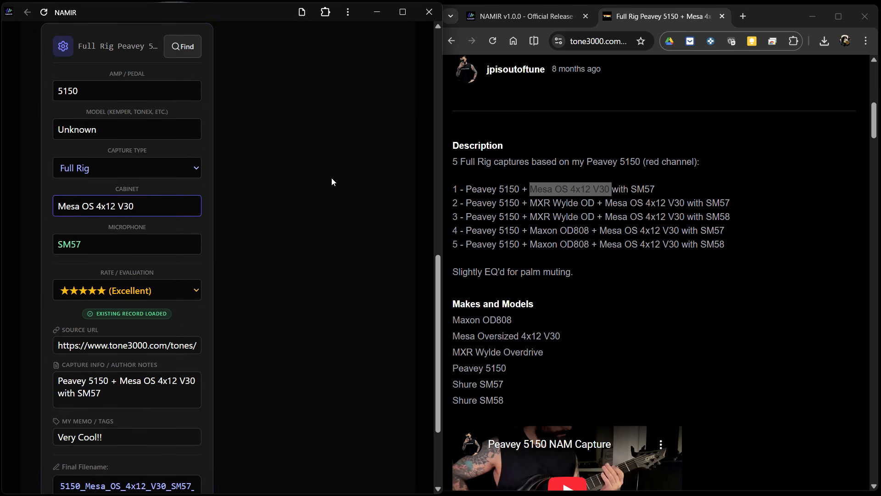
Save the 5150 record to the spreadsheet and check its entry in the Library.
{"action": "scroll", "coordinate": [330, 181], "scroll_direction": "up", "scroll_amount": 7}
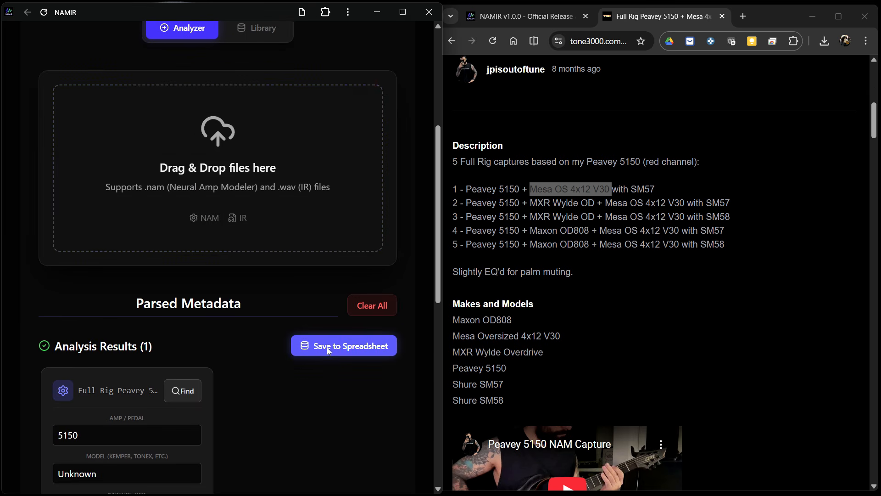
{"action": "left_click", "coordinate": [332, 348]}
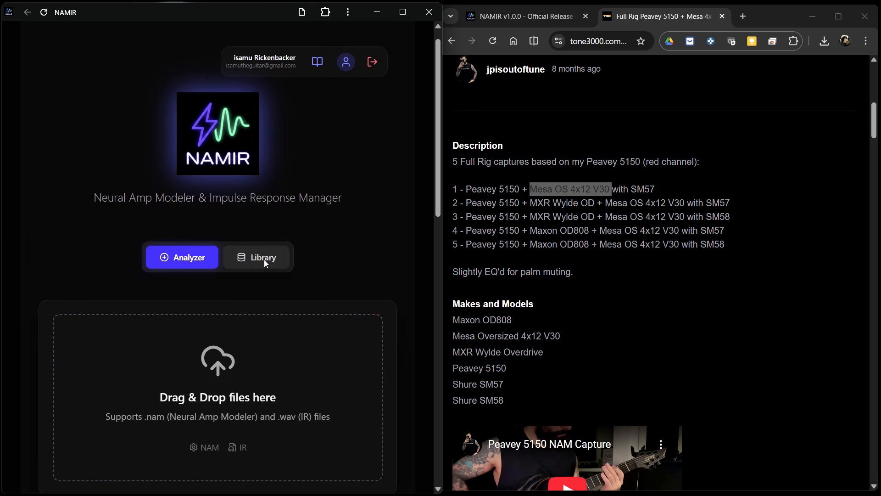
{"action": "left_click", "coordinate": [263, 259]}
{"action": "scroll", "coordinate": [360, 199], "scroll_direction": "down", "scroll_amount": 4}
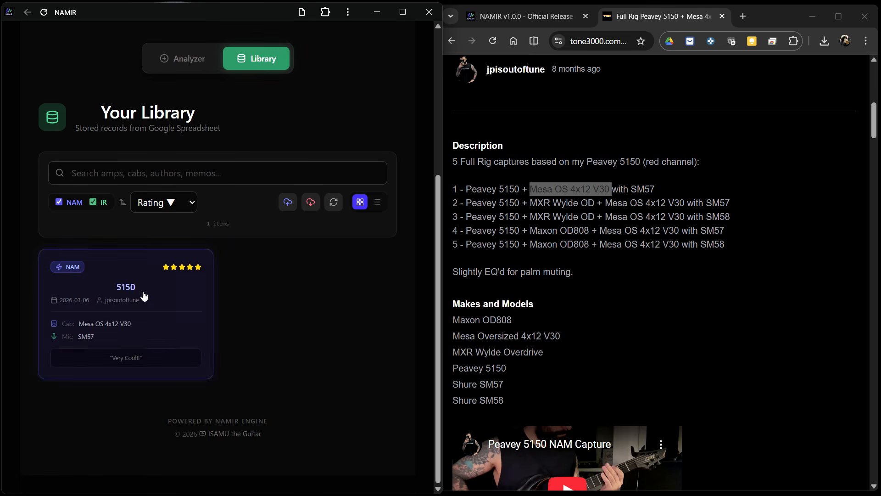
{"action": "scroll", "coordinate": [202, 286], "scroll_direction": "up", "scroll_amount": 4}
Return to the Analyzer and add "V30 UR 4FB 4x12 SM57 1.00in 0.0in VP28.wav" from the demo folder for analysis.
{"action": "left_click", "coordinate": [195, 281]}
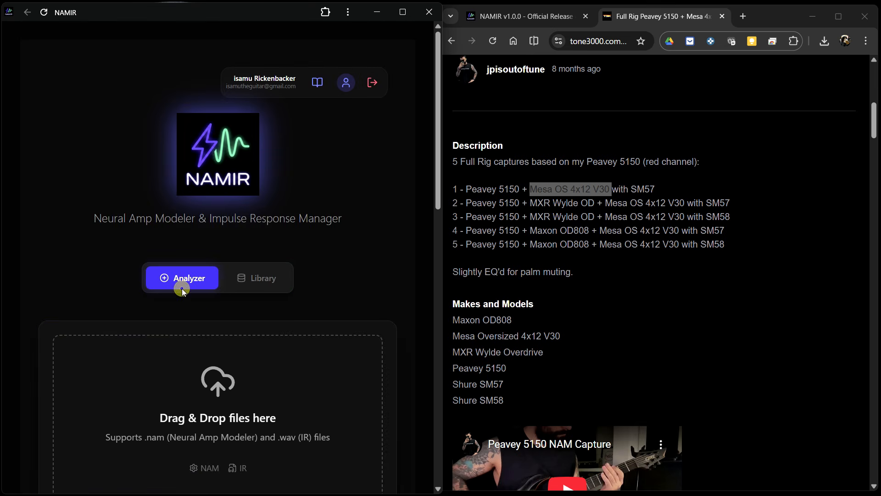
{"action": "left_click", "coordinate": [401, 490]}
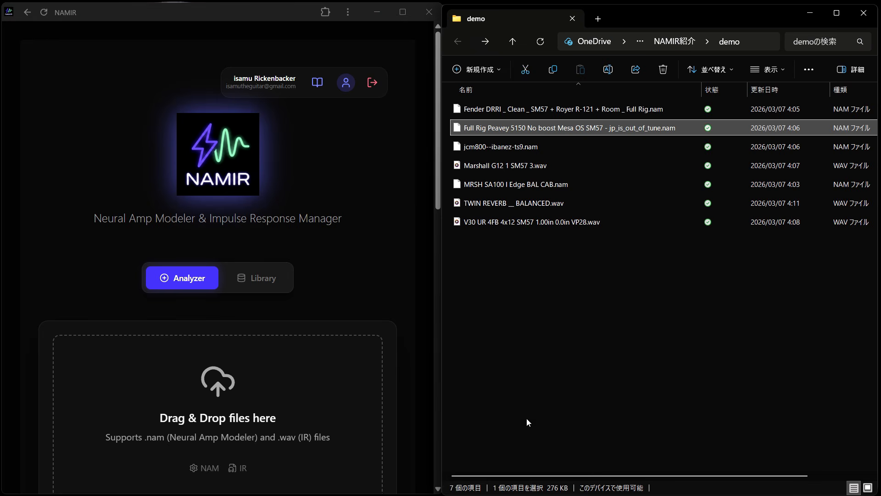
{"action": "left_click", "coordinate": [632, 304]}
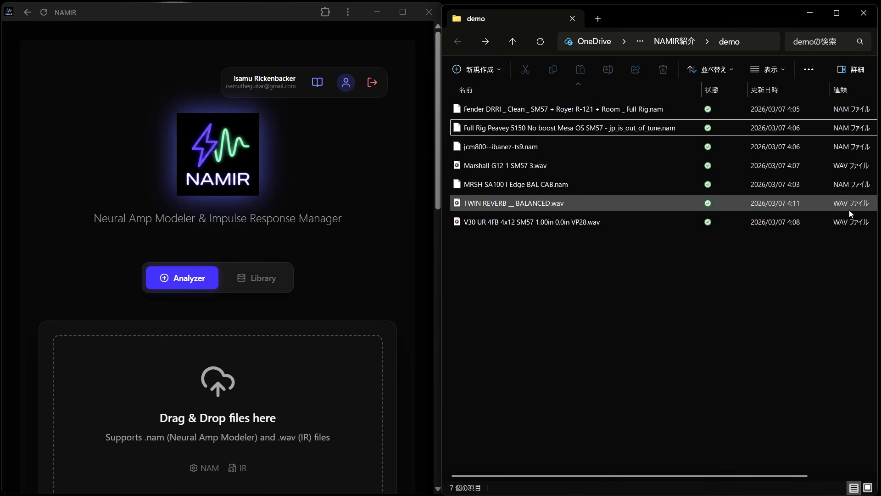
{"action": "left_click", "coordinate": [542, 224]}
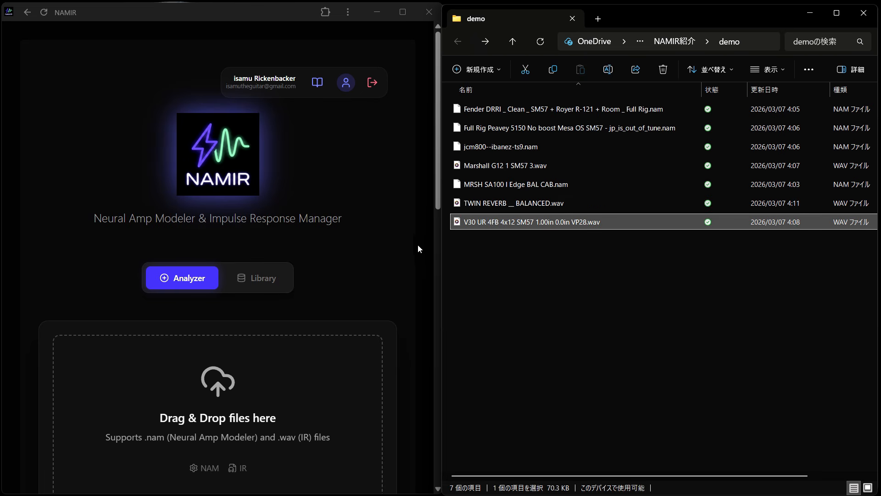
{"action": "scroll", "coordinate": [323, 292], "scroll_direction": "down", "scroll_amount": 4}
{"action": "left_click_drag", "start_coordinate": [497, 221], "coordinate": [256, 222]}
{"action": "scroll", "coordinate": [304, 210], "scroll_direction": "down", "scroll_amount": 7}
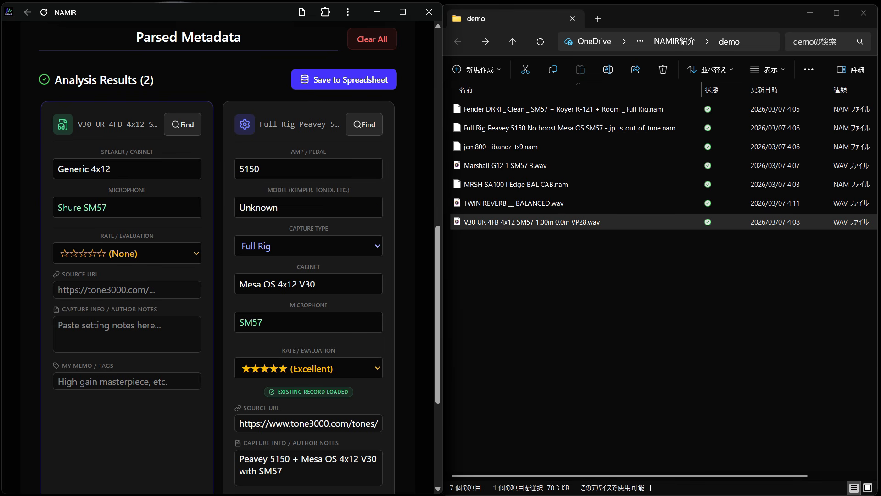
Find the V30 impulse response on TONE3000 and open "Celestion Vintage 30 - 2002 Mesa Boogie Traditional 4x12 - SM57".
{"action": "scroll", "coordinate": [435, 231], "scroll_direction": "down", "scroll_amount": 1}
{"action": "left_click", "coordinate": [510, 226]}
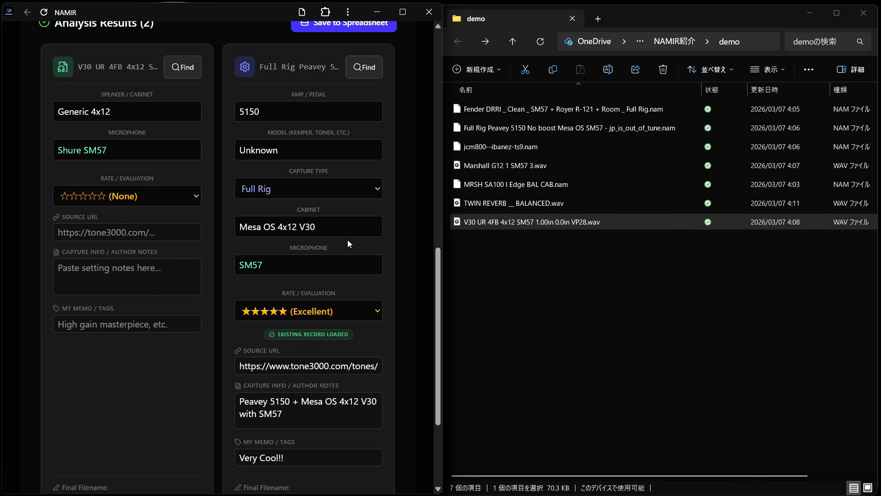
{"action": "scroll", "coordinate": [114, 228], "scroll_direction": "down", "scroll_amount": 1}
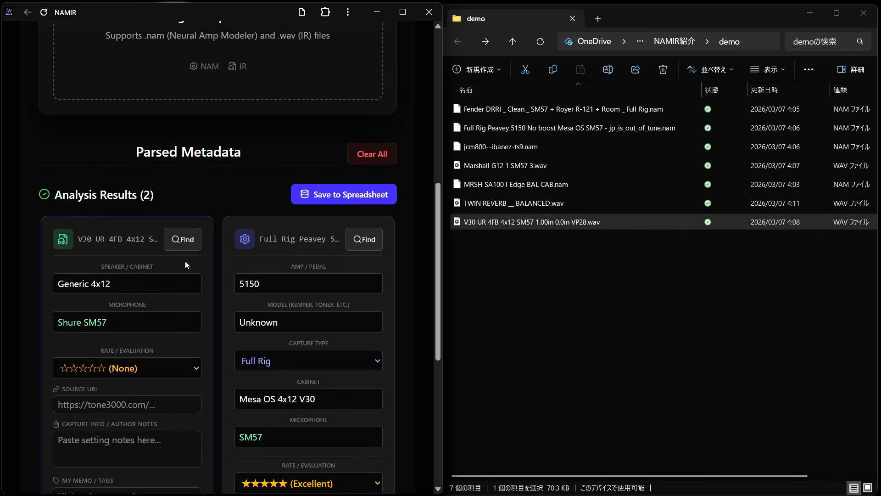
{"action": "left_click", "coordinate": [183, 239]}
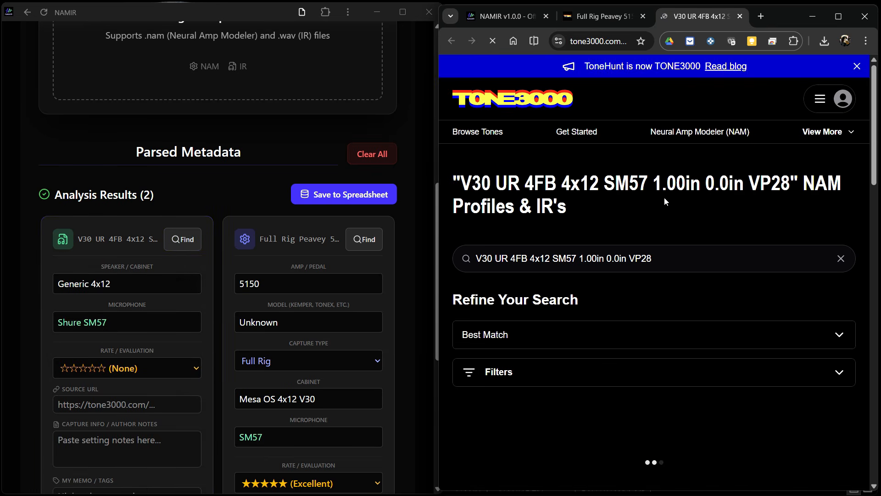
{"action": "scroll", "coordinate": [673, 197], "scroll_direction": "down", "scroll_amount": 5}
{"action": "scroll", "coordinate": [739, 238], "scroll_direction": "down", "scroll_amount": 1}
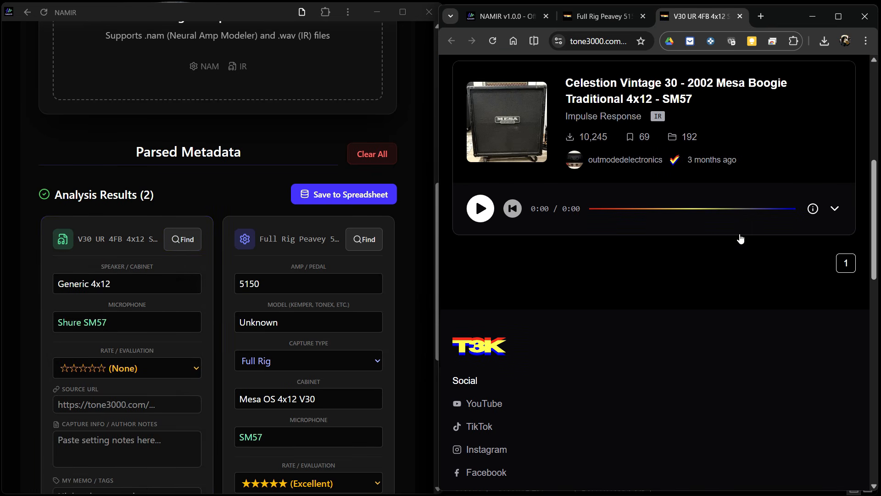
{"action": "scroll", "coordinate": [737, 237], "scroll_direction": "up", "scroll_amount": 3}
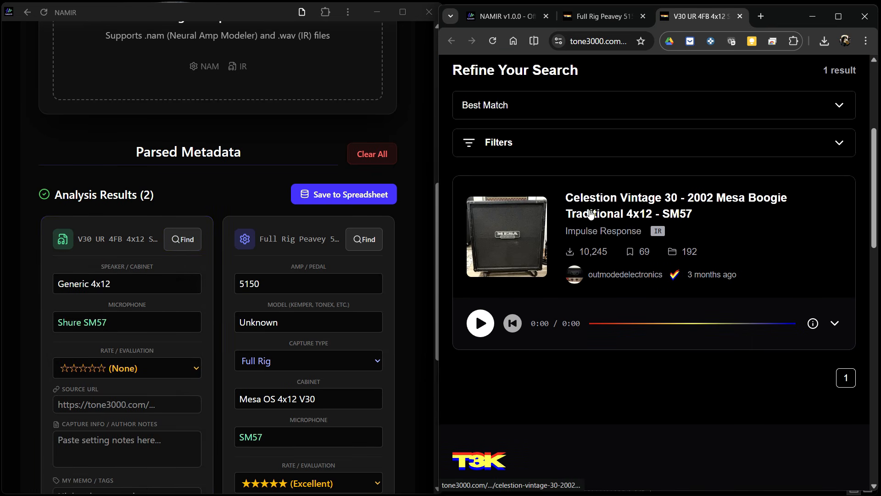
{"action": "left_click", "coordinate": [592, 201]}
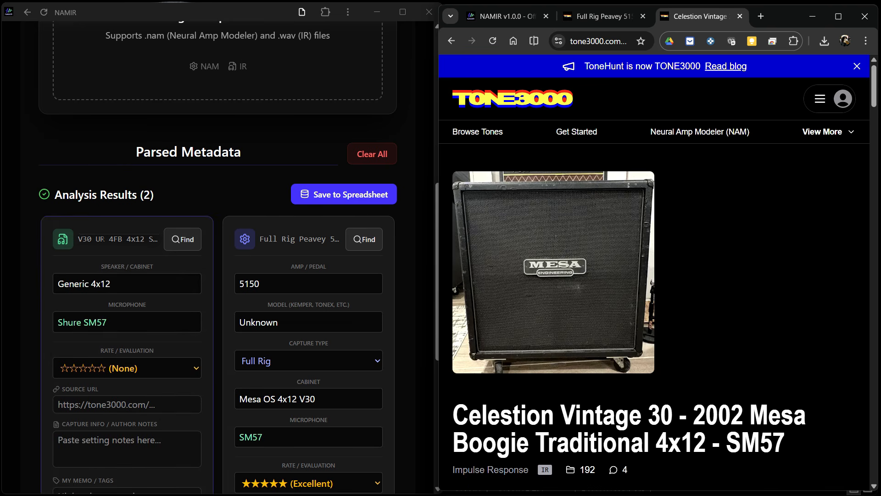
Examine the Celestion Vintage 30 page's description and its list of impulse responses for the matching IR file.
{"action": "scroll", "coordinate": [129, 249], "scroll_direction": "down", "scroll_amount": 1}
{"action": "scroll", "coordinate": [741, 249], "scroll_direction": "down", "scroll_amount": 15}
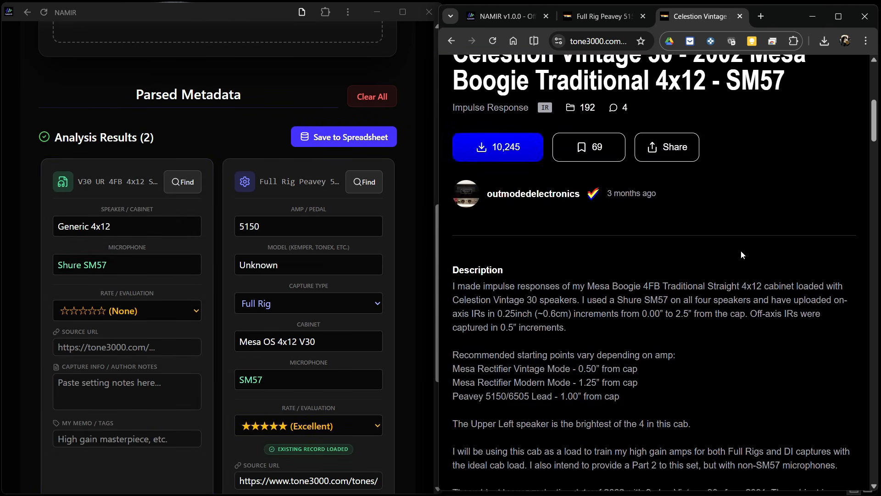
{"action": "scroll", "coordinate": [740, 251], "scroll_direction": "down", "scroll_amount": 16}
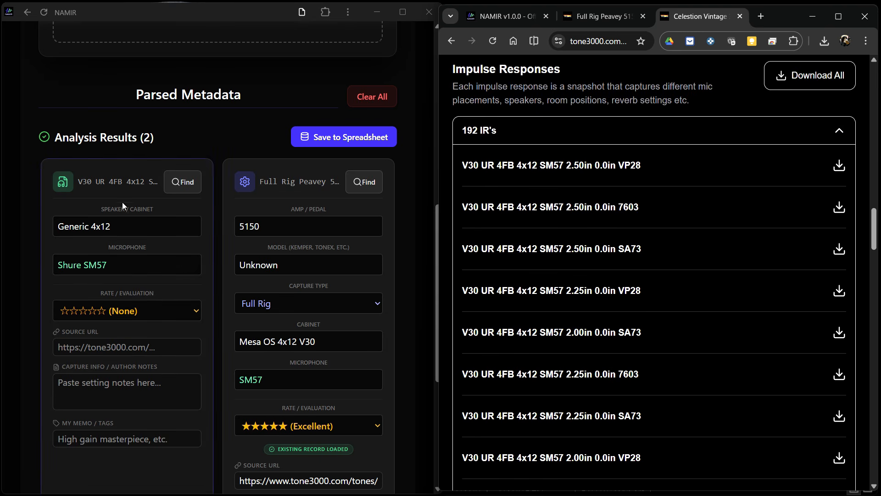
{"action": "scroll", "coordinate": [598, 276], "scroll_direction": "down", "scroll_amount": 5}
{"action": "scroll", "coordinate": [568, 262], "scroll_direction": "up", "scroll_amount": 5}
{"action": "scroll", "coordinate": [616, 172], "scroll_direction": "up", "scroll_amount": 14}
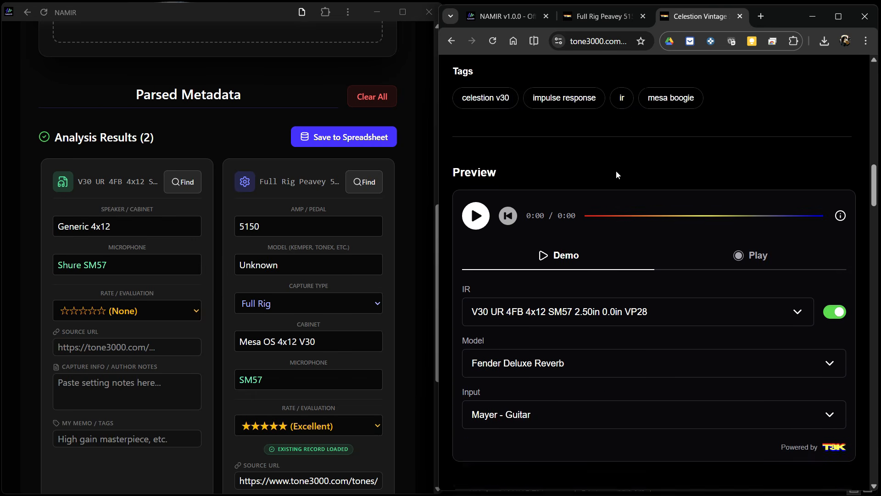
{"action": "scroll", "coordinate": [617, 172], "scroll_direction": "up", "scroll_amount": 10}
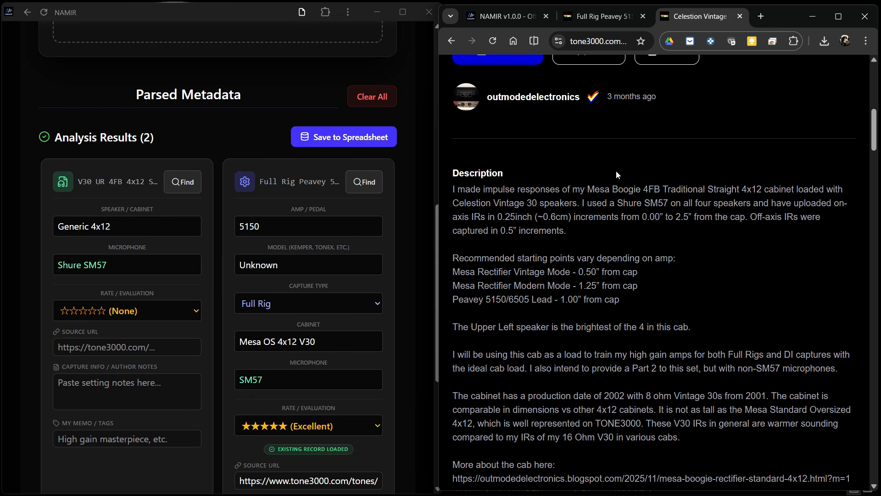
Copy "Mesa Boogie Traditional 4x12" from the TONE3000 page title over the V30 IR file's Speaker / Cabinet value.
{"action": "scroll", "coordinate": [616, 172], "scroll_direction": "up", "scroll_amount": 2}
{"action": "left_click_drag", "start_coordinate": [454, 184], "coordinate": [670, 192]}
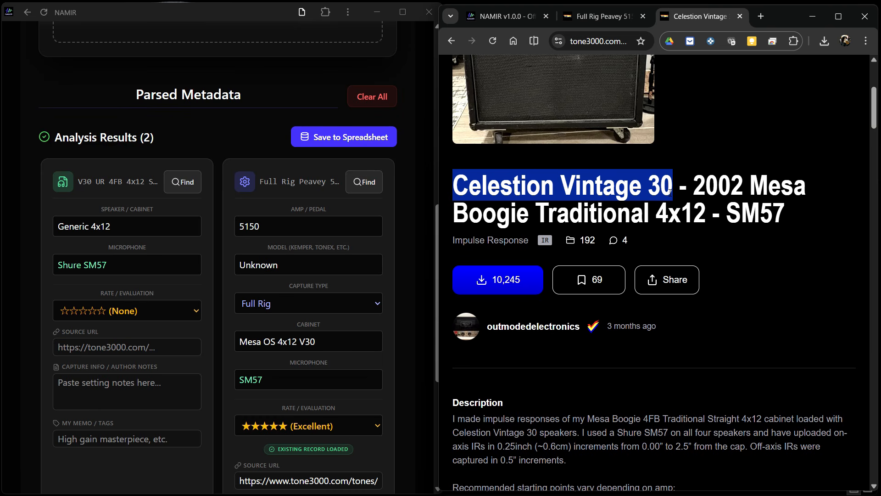
{"action": "left_click_drag", "start_coordinate": [670, 192], "coordinate": [709, 214]}
{"action": "left_click", "coordinate": [714, 193]}
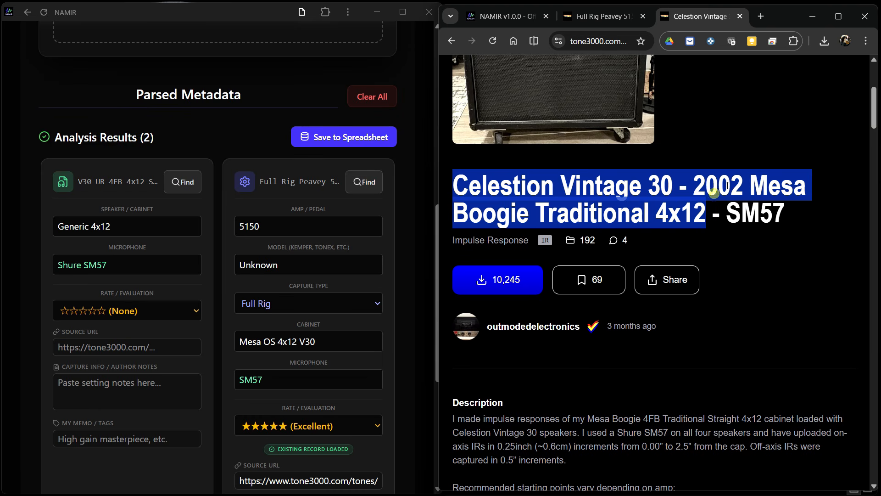
{"action": "left_click_drag", "start_coordinate": [753, 187], "coordinate": [703, 215]}
{"action": "key", "text": "ctrl+c"}
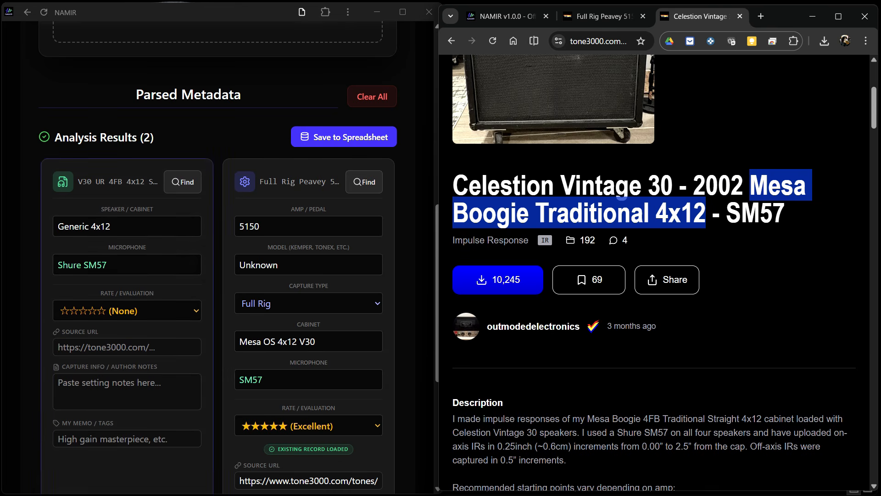
{"action": "double_click", "coordinate": [86, 226]}
{"action": "triple_click", "coordinate": [112, 225]}
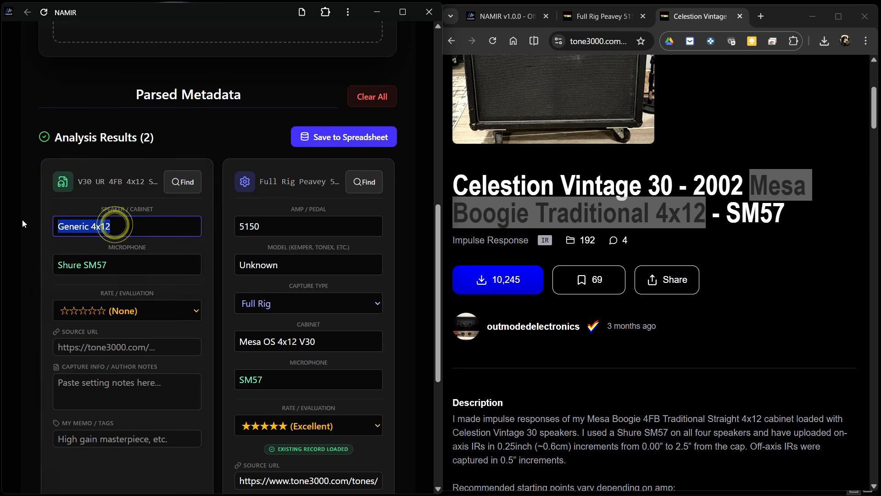
{"action": "key", "text": "ctrl+v"}
Insert "V30" before "4x12" in the IR's Speaker / Cabinet value and check its microphone and final filename.
{"action": "left_click", "coordinate": [491, 199]}
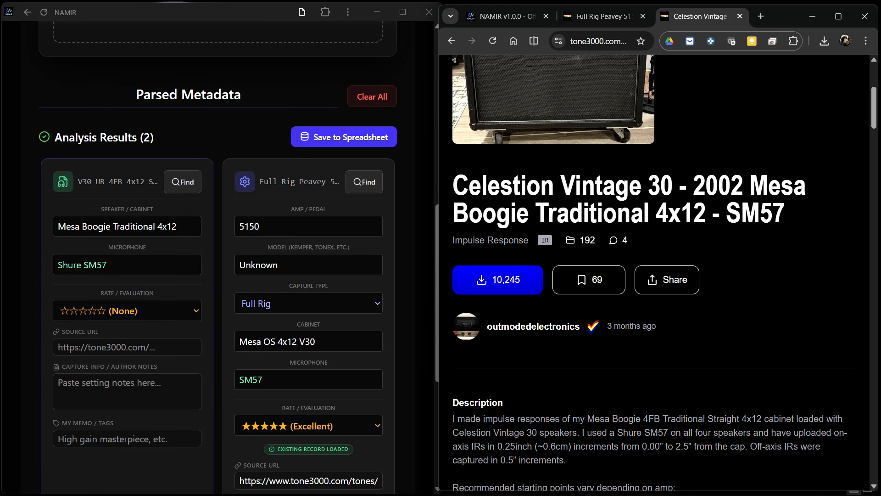
{"action": "left_click", "coordinate": [158, 225]}
{"action": "type", "text": "V30"}
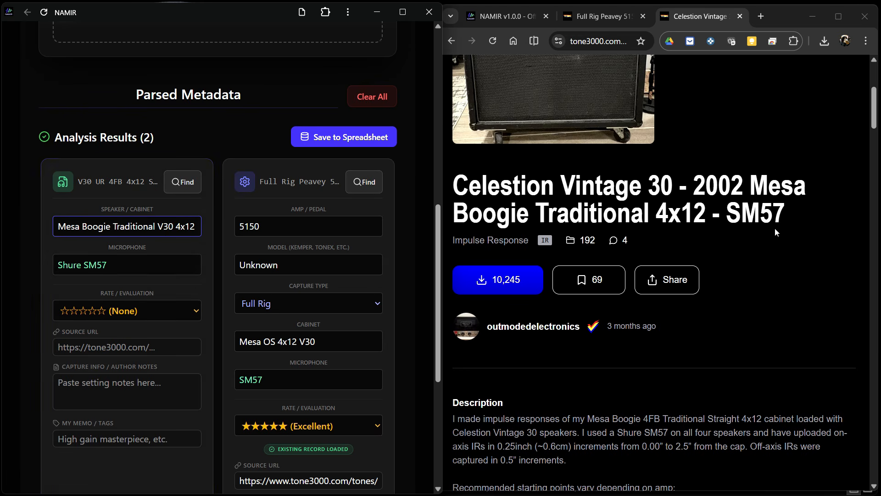
{"action": "left_click", "coordinate": [124, 264]}
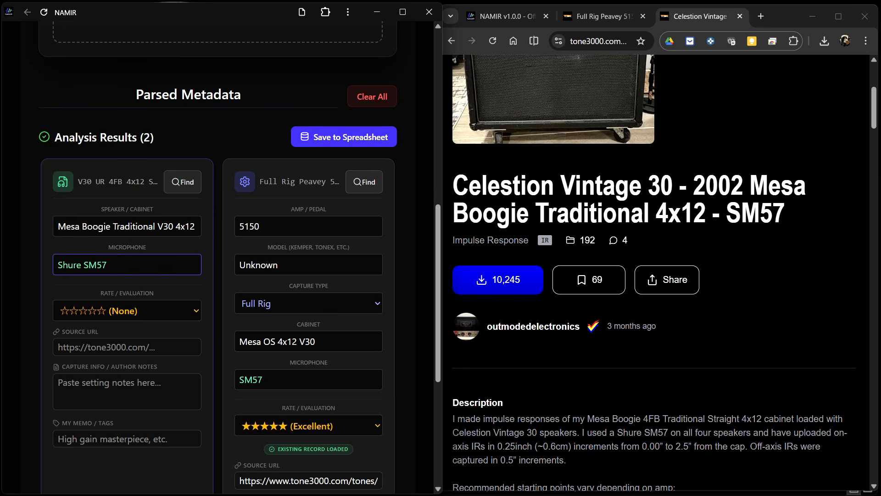
{"action": "scroll", "coordinate": [156, 339], "scroll_direction": "down", "scroll_amount": 5}
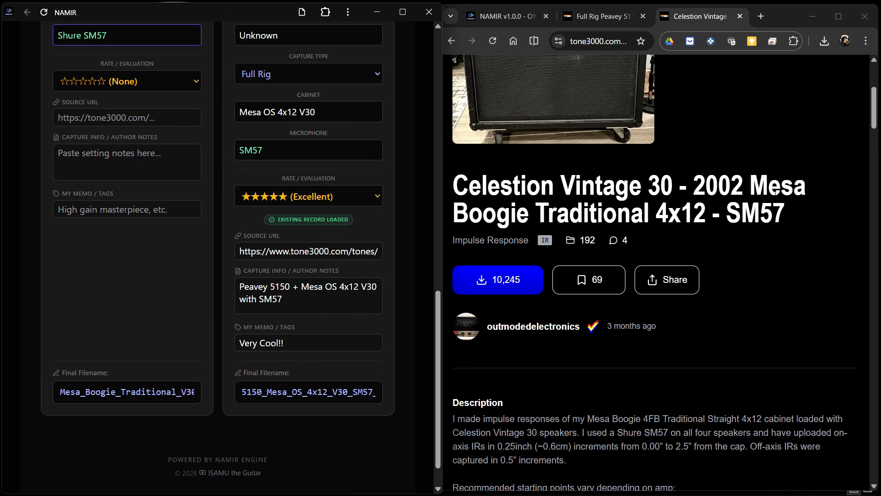
Copy the Celestion Vintage 30 page's web address into the V30 IR's Source URL.
{"action": "left_click", "coordinate": [809, 140]}
{"action": "scroll", "coordinate": [780, 147], "scroll_direction": "up", "scroll_amount": 5}
{"action": "left_click", "coordinate": [604, 41]}
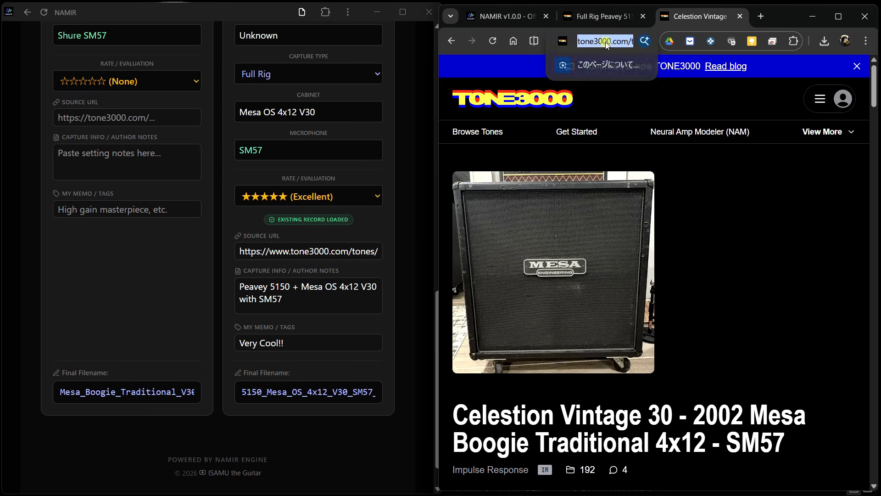
{"action": "left_click", "coordinate": [98, 117]}
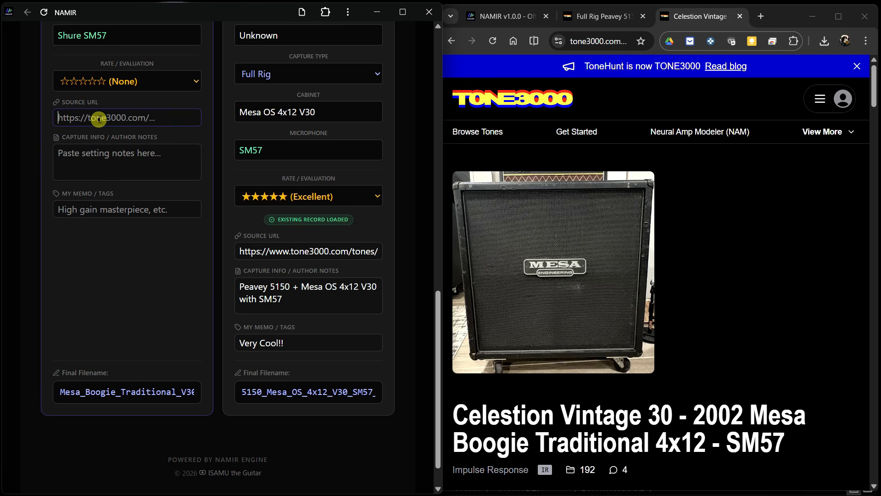
{"action": "key", "text": "ctrl+v"}
Check the page's description against the IR file's name and enter 1.00" as the V30 IR's Capture Info / Author Notes.
{"action": "left_click", "coordinate": [743, 255]}
{"action": "scroll", "coordinate": [799, 262], "scroll_direction": "down", "scroll_amount": 8}
{"action": "scroll", "coordinate": [799, 262], "scroll_direction": "down", "scroll_amount": 3}
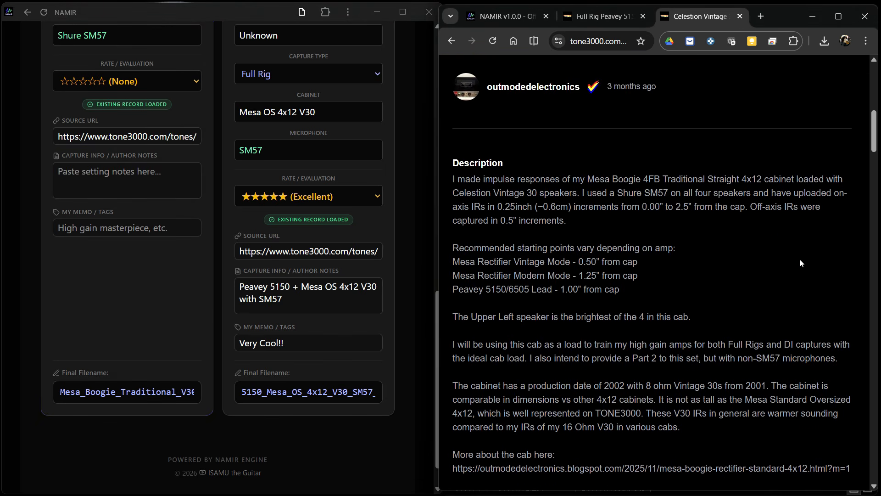
{"action": "scroll", "coordinate": [799, 261], "scroll_direction": "down", "scroll_amount": 1}
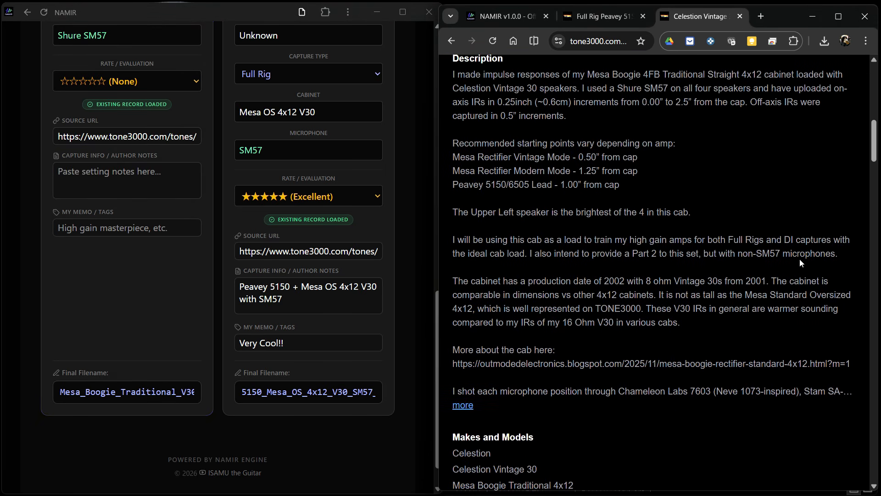
{"action": "key", "text": "alt+Tab"}
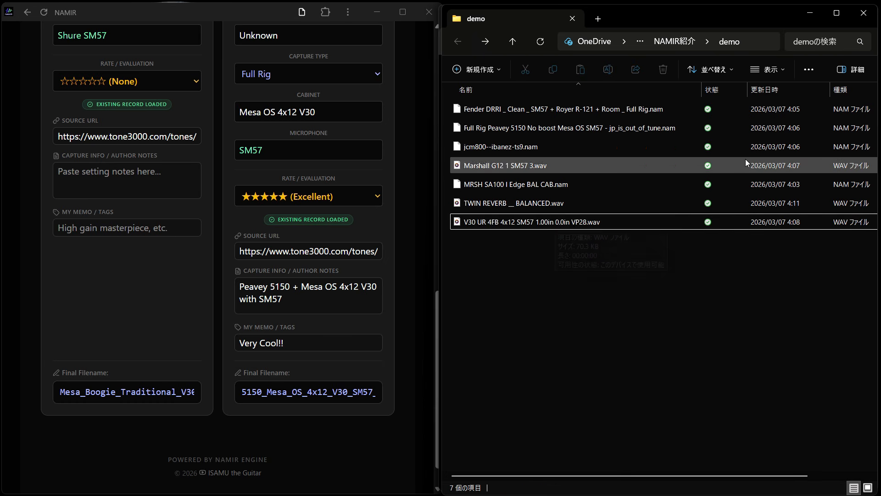
{"action": "left_click", "coordinate": [810, 12]}
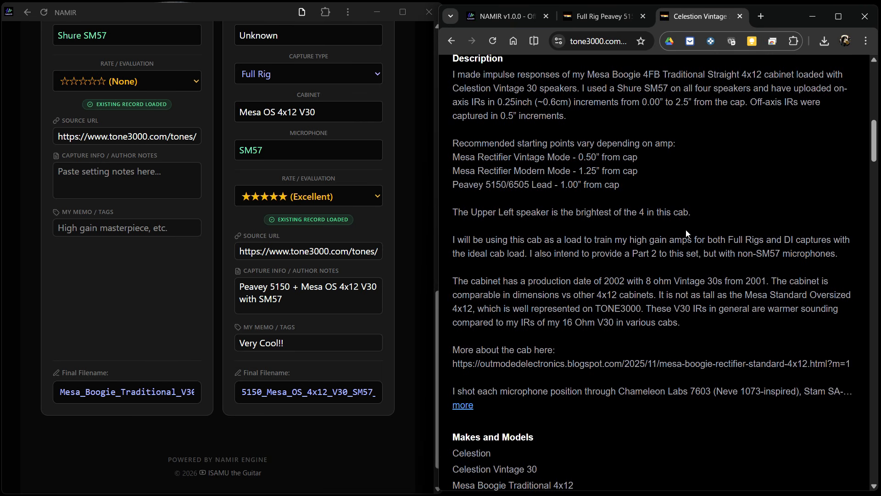
{"action": "scroll", "coordinate": [687, 228], "scroll_direction": "up", "scroll_amount": 1}
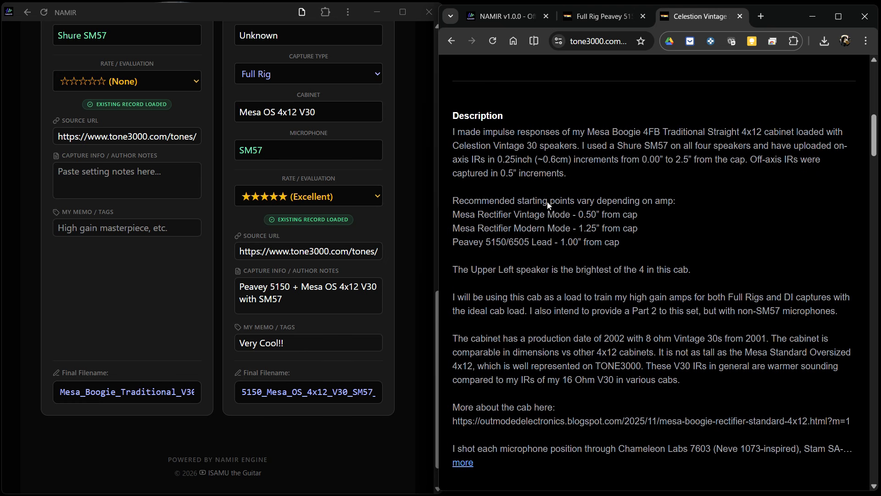
{"action": "left_click", "coordinate": [136, 191]}
{"action": "type", "text": "1.00"}
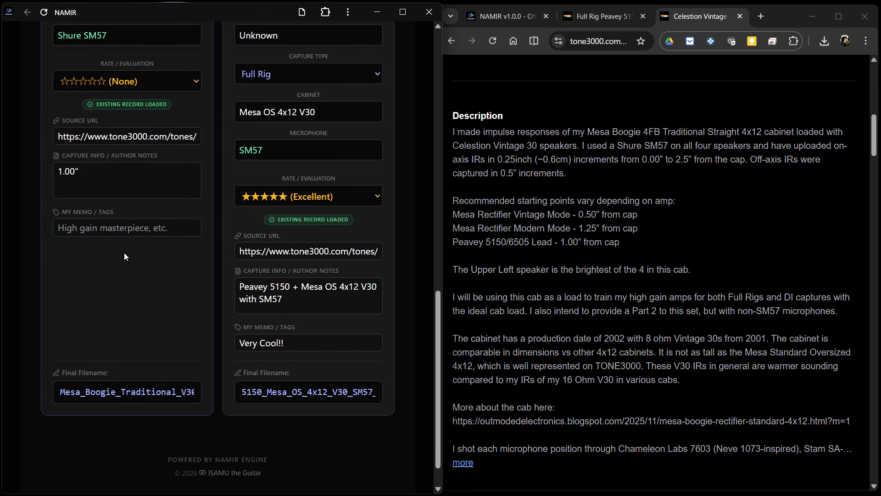
Save the analysis results to the spreadsheet and bring the NAMIR_database spreadsheet into the browser window as a tab.
{"action": "scroll", "coordinate": [124, 256], "scroll_direction": "up", "scroll_amount": 3}
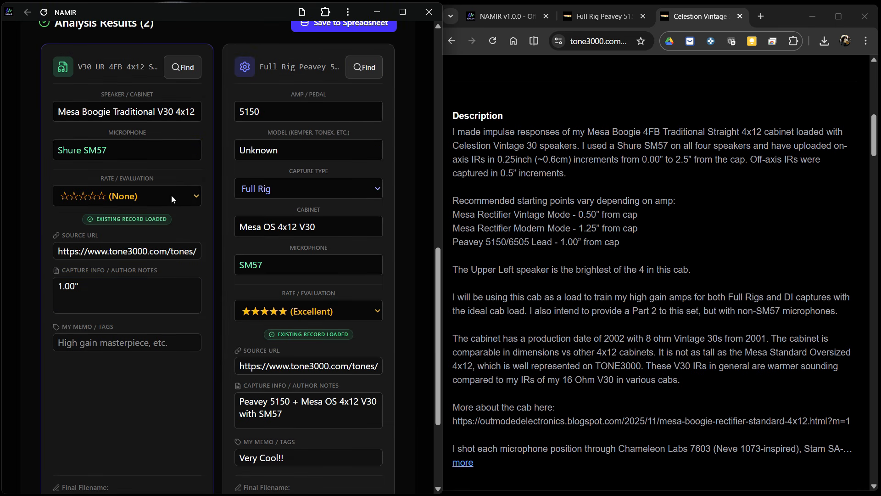
{"action": "scroll", "coordinate": [150, 235], "scroll_direction": "up", "scroll_amount": 5}
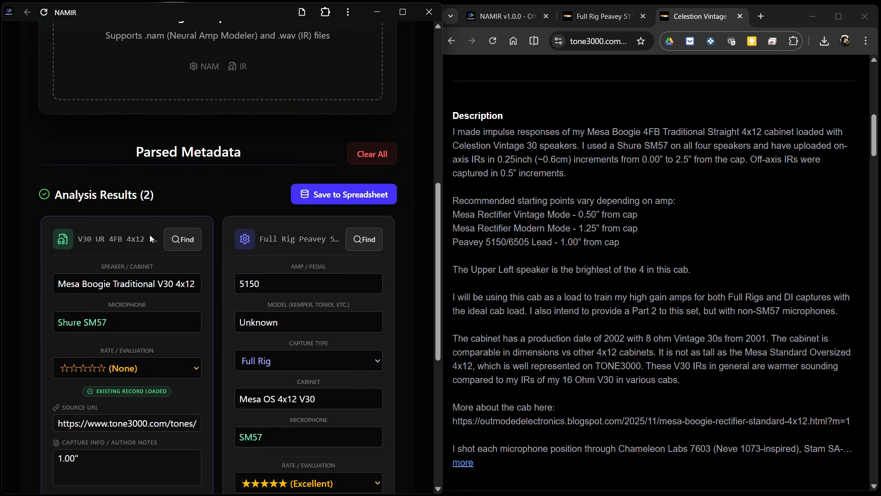
{"action": "left_click", "coordinate": [350, 193]}
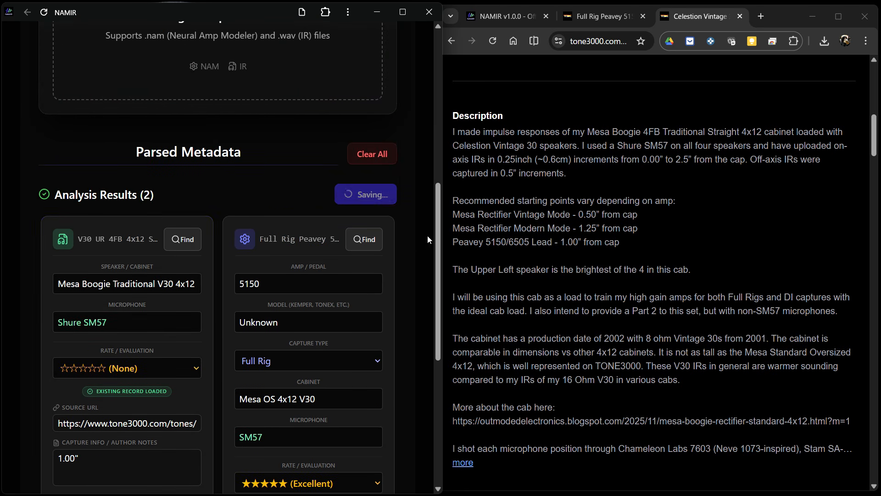
{"action": "scroll", "coordinate": [412, 236], "scroll_direction": "up", "scroll_amount": 8}
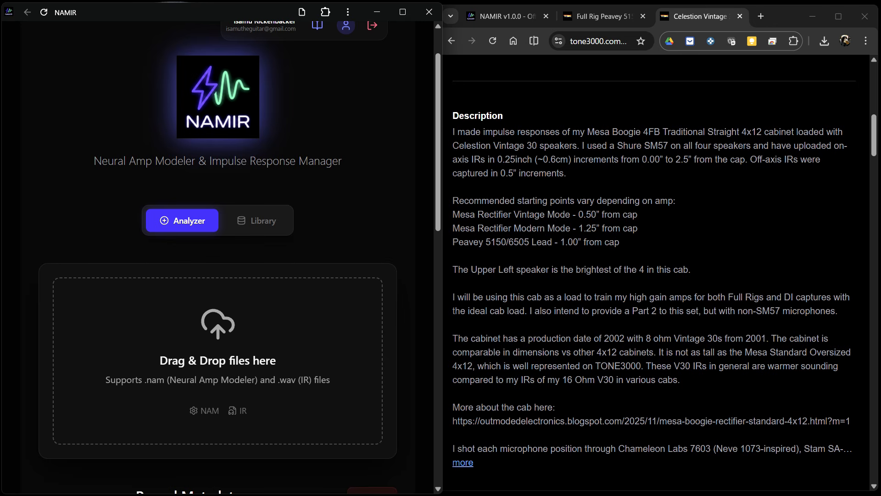
{"action": "left_click_drag", "start_coordinate": [615, 1], "coordinate": [761, 81]}
{"action": "left_click_drag", "start_coordinate": [0, 83], "coordinate": [700, 25]}
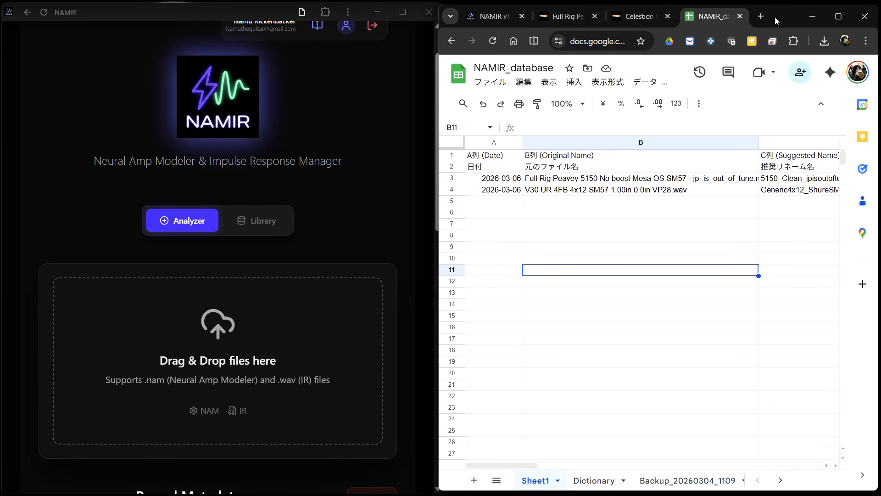
Add "Marshall G12 1 SM57 3.wav" from the demo folder to the Analyzer and review its parsed metadata.
{"action": "key", "text": "alt+Tab"}
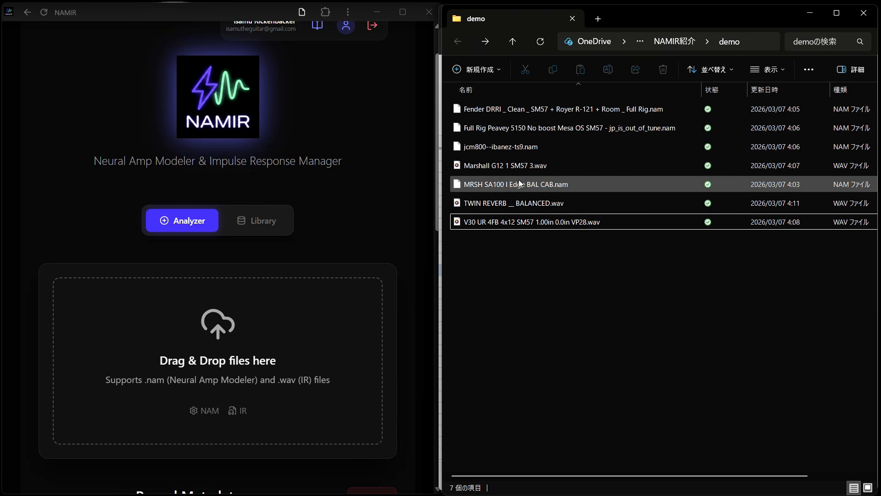
{"action": "left_click", "coordinate": [519, 166]}
{"action": "left_click_drag", "start_coordinate": [491, 166], "coordinate": [238, 358]}
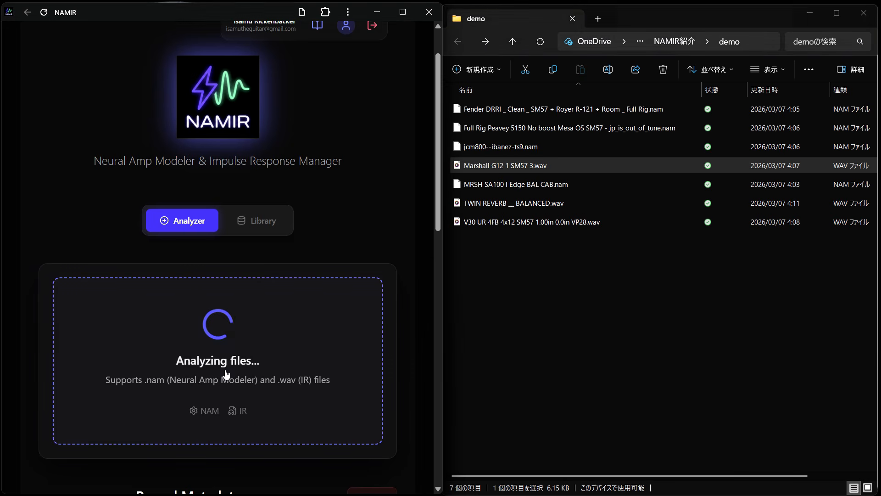
{"action": "scroll", "coordinate": [332, 224], "scroll_direction": "down", "scroll_amount": 9}
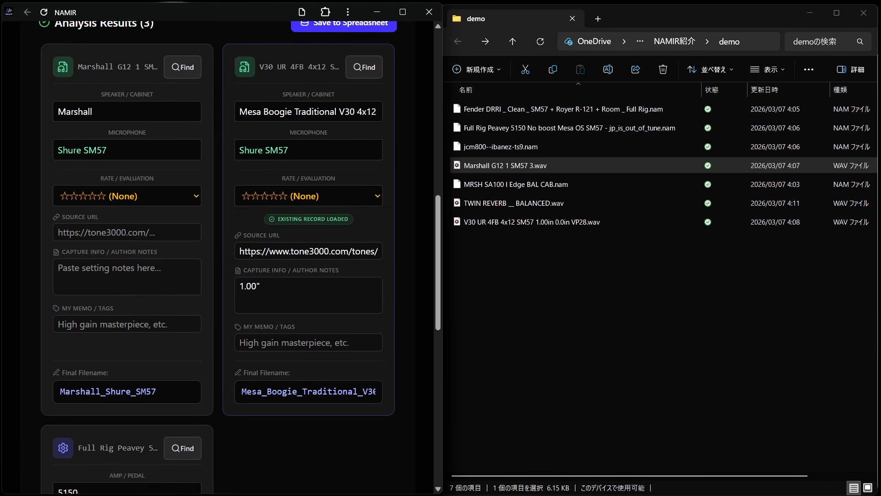
{"action": "scroll", "coordinate": [332, 224], "scroll_direction": "up", "scroll_amount": 2}
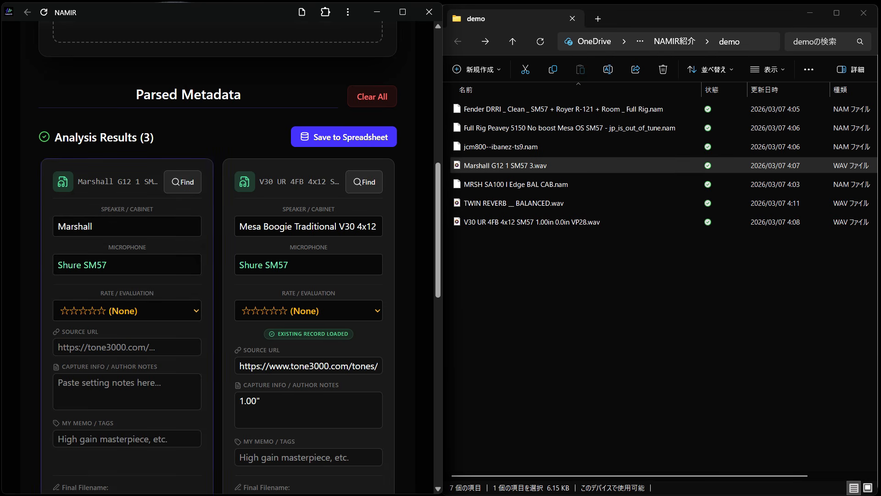
Find the Marshall IR on TONE3000, open "Marshall 1960BV V30 and G12T75" and check its impulse response list for the file.
{"action": "left_click", "coordinate": [119, 226]}
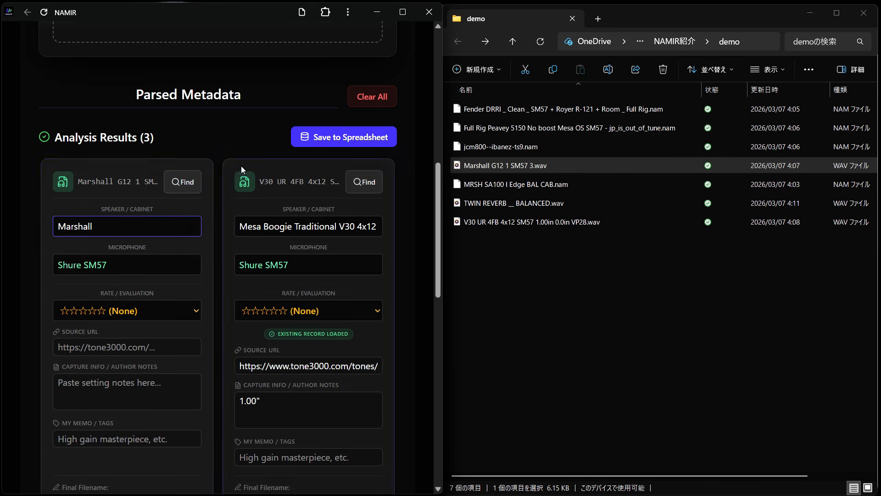
{"action": "left_click", "coordinate": [197, 183]}
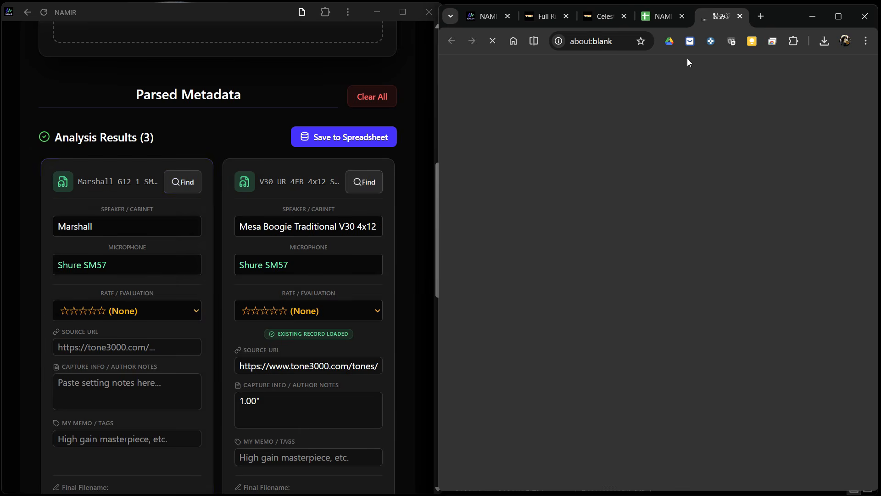
{"action": "scroll", "coordinate": [680, 220], "scroll_direction": "down", "scroll_amount": 5}
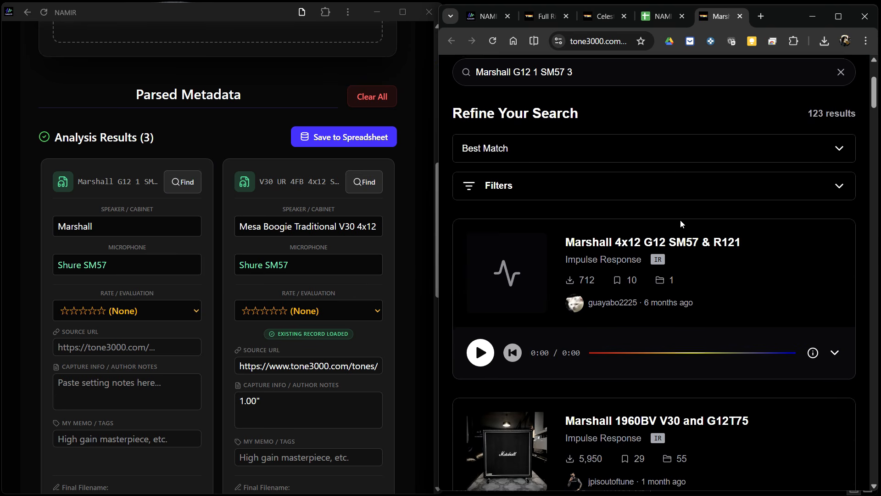
{"action": "scroll", "coordinate": [786, 223], "scroll_direction": "down", "scroll_amount": 3}
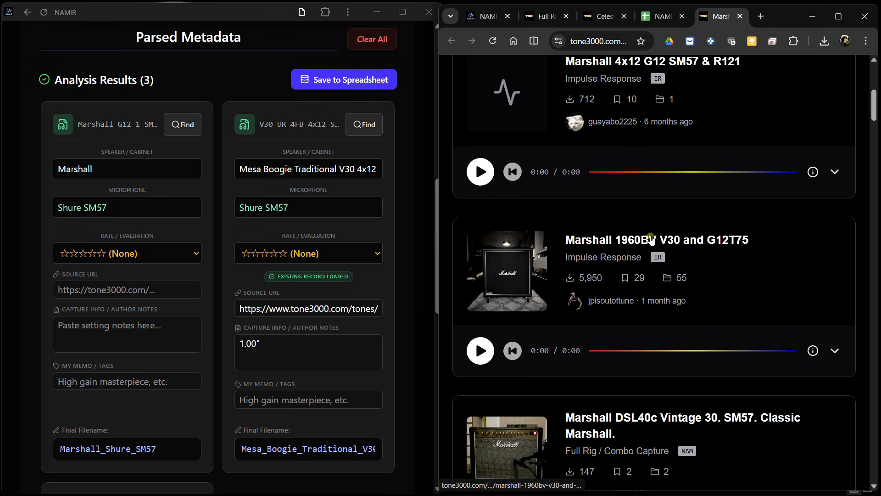
{"action": "left_click", "coordinate": [651, 238]}
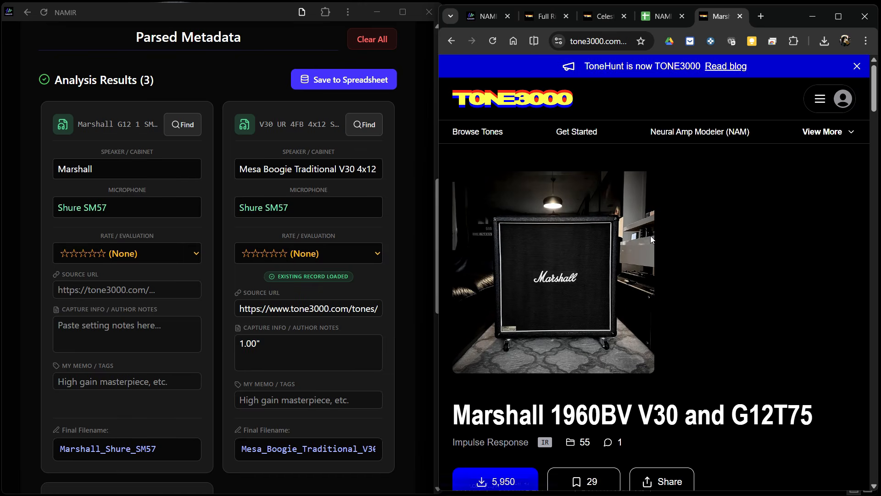
{"action": "scroll", "coordinate": [740, 209], "scroll_direction": "down", "scroll_amount": 7}
{"action": "scroll", "coordinate": [741, 211], "scroll_direction": "down", "scroll_amount": 12}
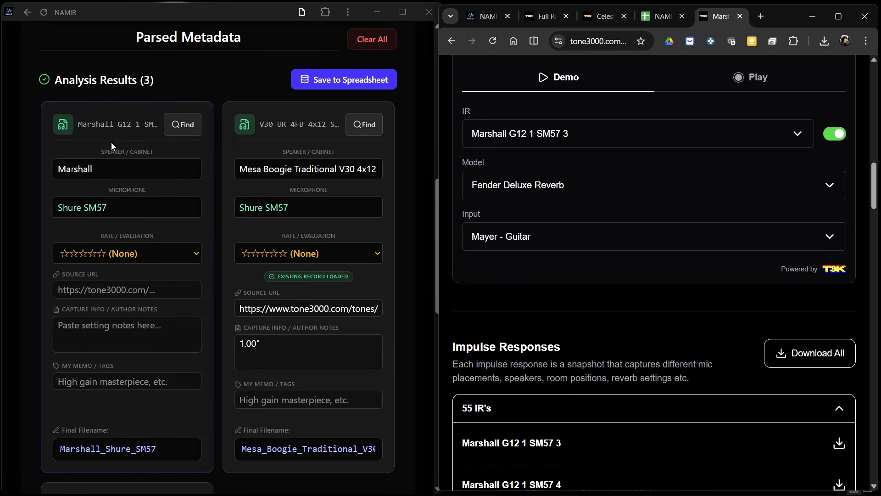
{"action": "scroll", "coordinate": [606, 244], "scroll_direction": "down", "scroll_amount": 2}
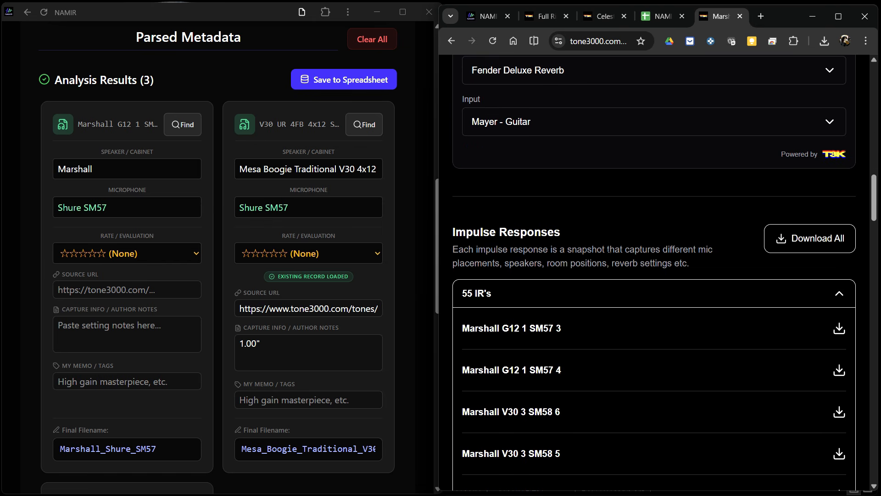
Copy the full description from the Marshall 1960BV page into the Marshall IR's Capture Info / Author Notes.
{"action": "scroll", "coordinate": [683, 316], "scroll_direction": "up", "scroll_amount": 10}
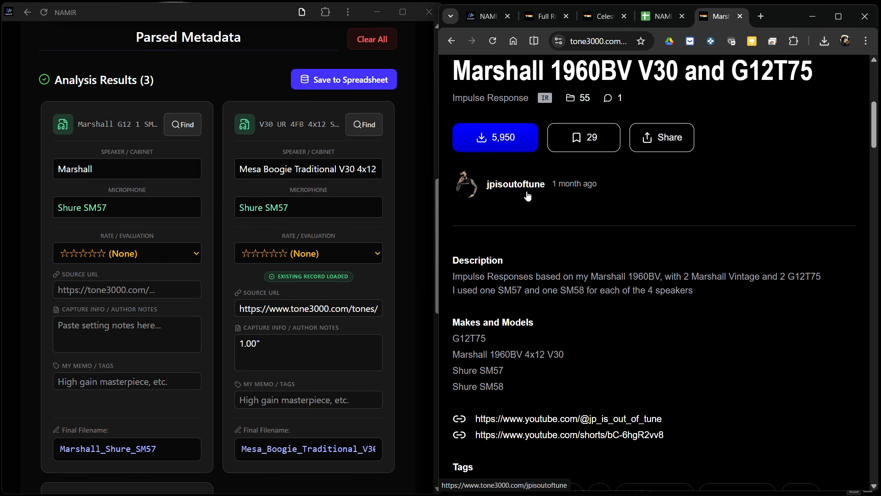
{"action": "scroll", "coordinate": [528, 196], "scroll_direction": "up", "scroll_amount": 3}
{"action": "scroll", "coordinate": [504, 174], "scroll_direction": "down", "scroll_amount": 3}
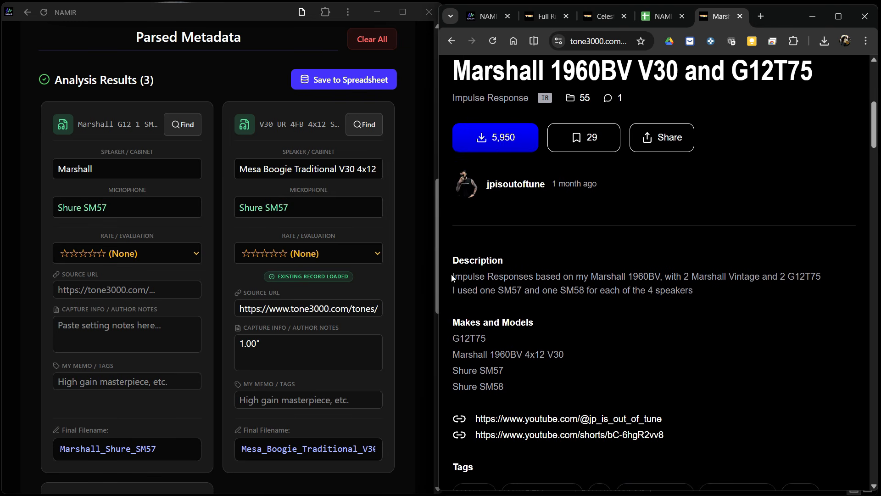
{"action": "left_click_drag", "start_coordinate": [452, 277], "coordinate": [697, 292]}
{"action": "key", "text": "ctrl+c"}
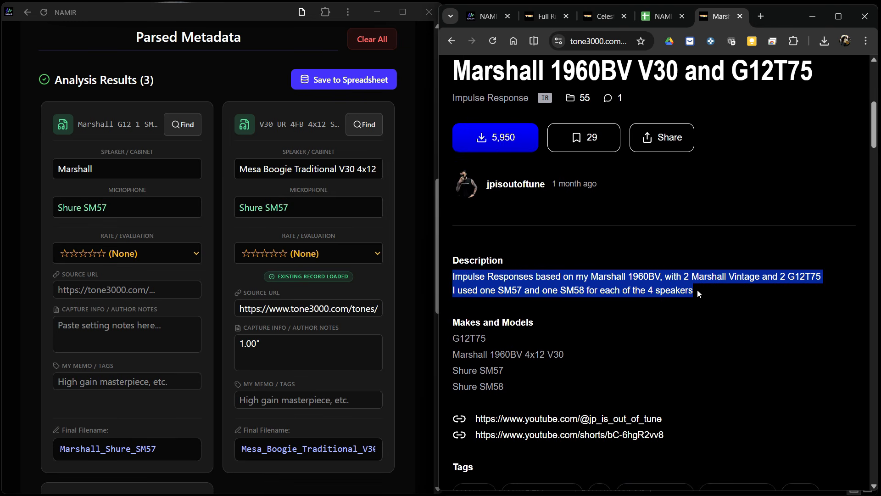
{"action": "left_click", "coordinate": [126, 336]}
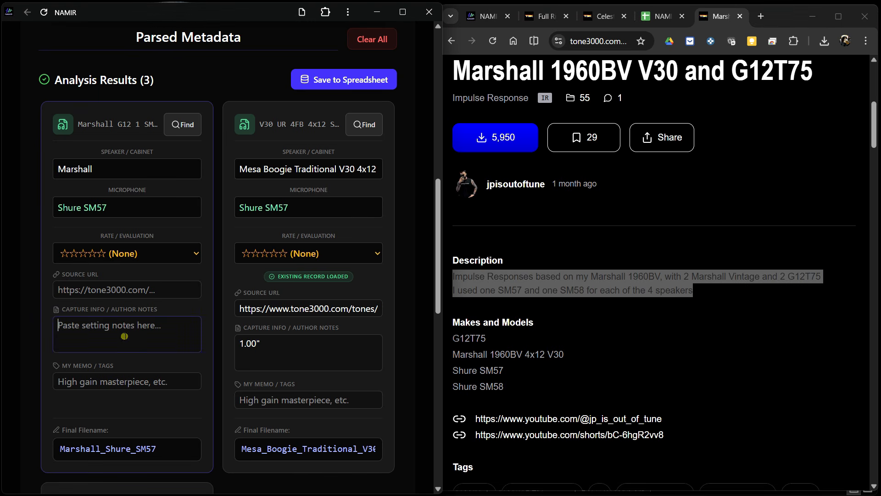
{"action": "key", "text": "ctrl+v"}
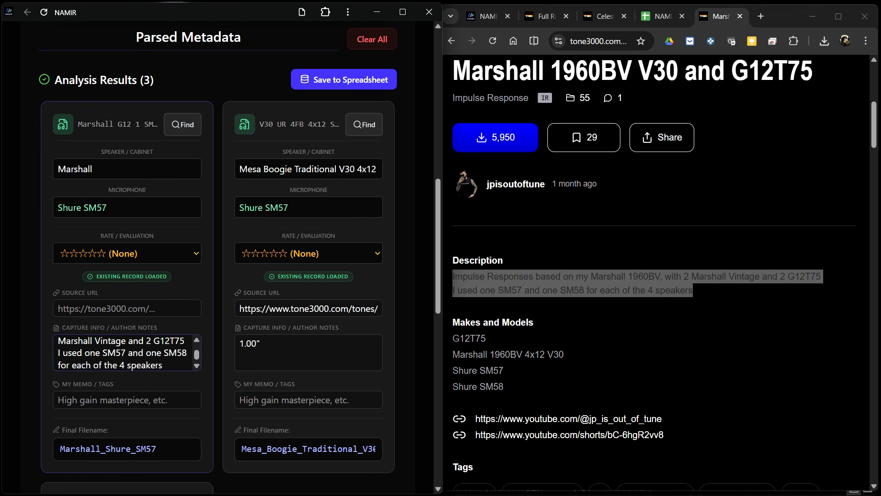
Review the description text in the Marshall IR's Capture Info / Author Notes from beginning to end.
{"action": "left_click_drag", "start_coordinate": [154, 340], "coordinate": [164, 350]}
{"action": "left_click", "coordinate": [164, 350]}
{"action": "key", "text": "ctrl+End"}
{"action": "left_click", "coordinate": [151, 340]}
{"action": "key", "text": "ctrl+shift+Home"}
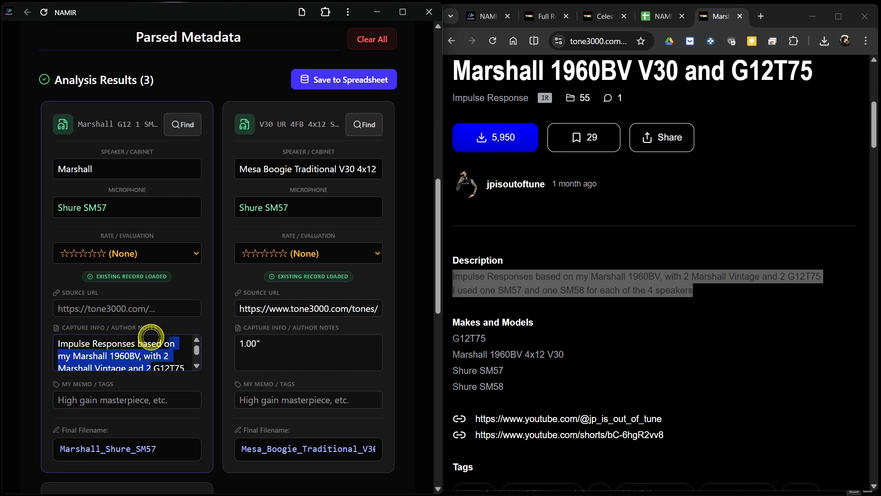
{"action": "left_click", "coordinate": [181, 364]}
{"action": "key", "text": "ctrl+shift+End"}
Copy "1960BV" from the page description and append it to the Marshall IR's Speaker / Cabinet value.
{"action": "left_click", "coordinate": [607, 320]}
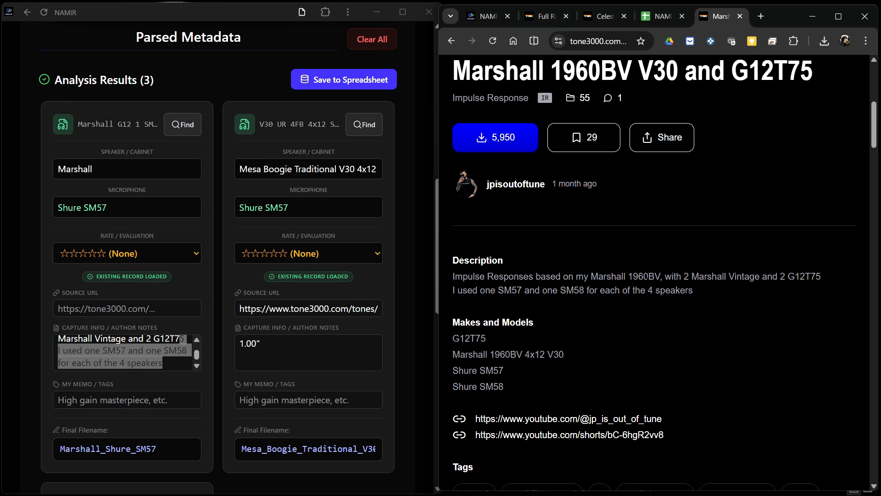
{"action": "left_click_drag", "start_coordinate": [628, 276], "coordinate": [660, 276]}
{"action": "key", "text": "ctrl+c"}
{"action": "left_click", "coordinate": [139, 170]}
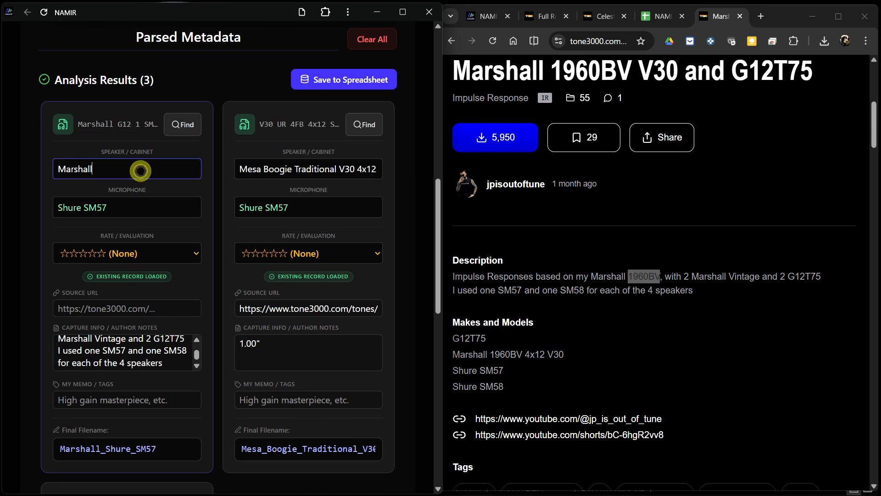
{"action": "key", "text": "ctrl+v"}
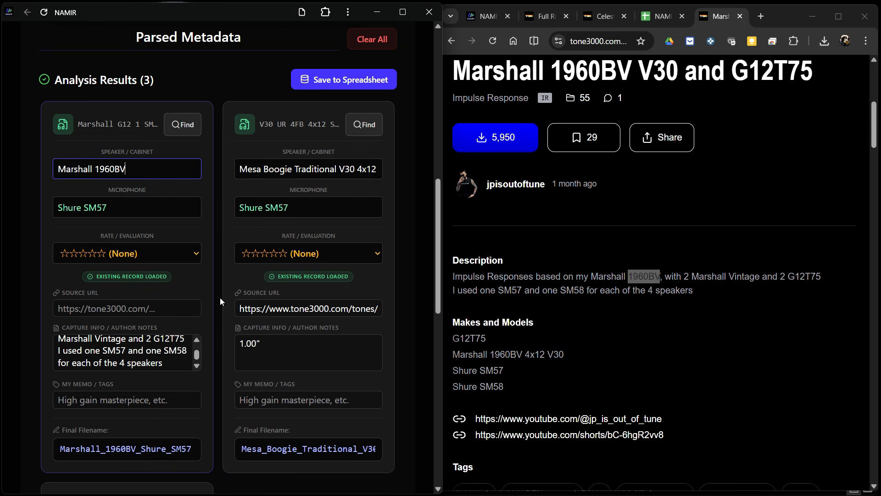
Copy the Marshall 1960BV page's web address into the Marshall IR's Source URL.
{"action": "left_click", "coordinate": [610, 41]}
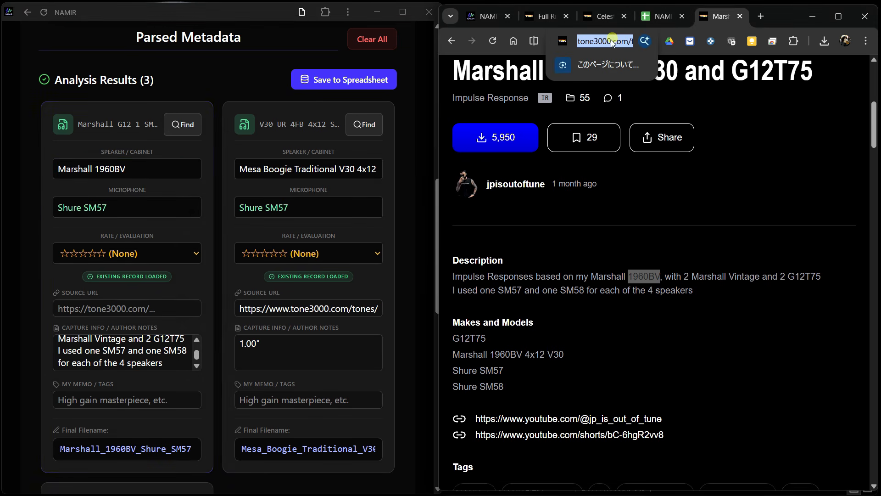
{"action": "left_click", "coordinate": [87, 308]}
{"action": "key", "text": "ctrl+v"}
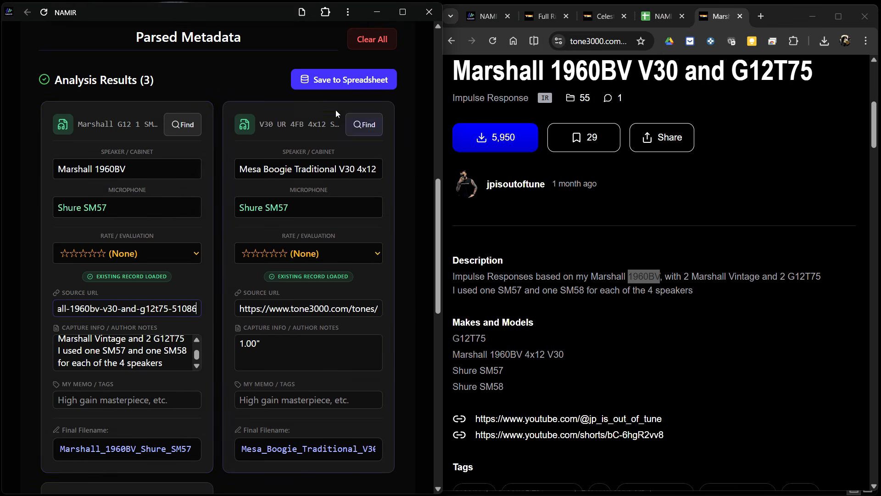
Bring up the NAMIR_database sheet in the browser and save the analysis results to the spreadsheet.
{"action": "left_click", "coordinate": [665, 20]}
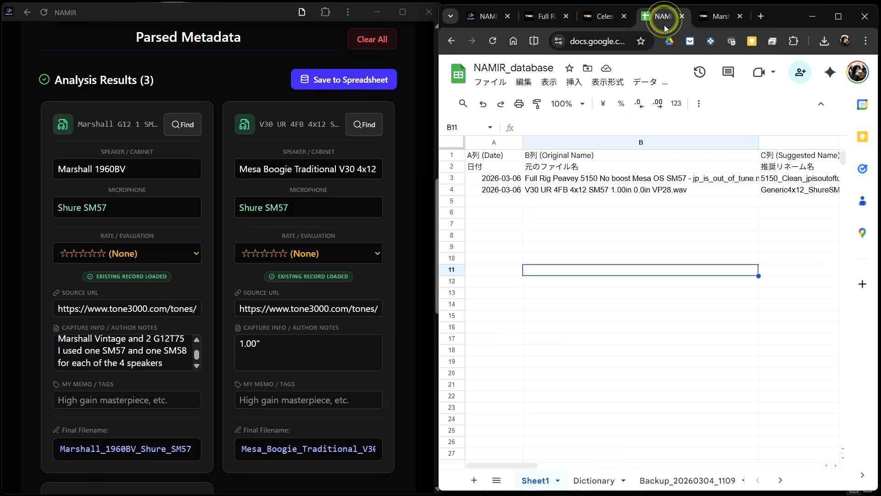
{"action": "left_click", "coordinate": [327, 81]}
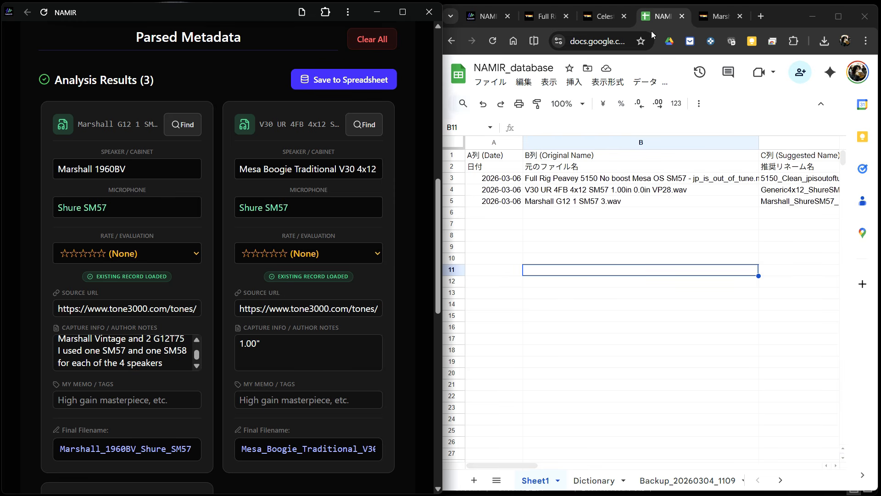
Open the library of stored records in NAMIR, show the NAMIR website in the browser, and view the saved record cards.
{"action": "scroll", "coordinate": [400, 170], "scroll_direction": "up", "scroll_amount": 10}
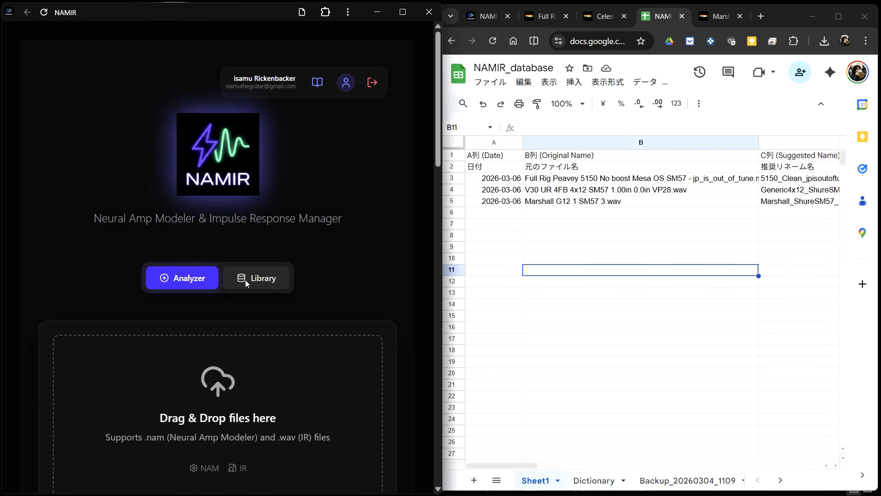
{"action": "left_click", "coordinate": [245, 279]}
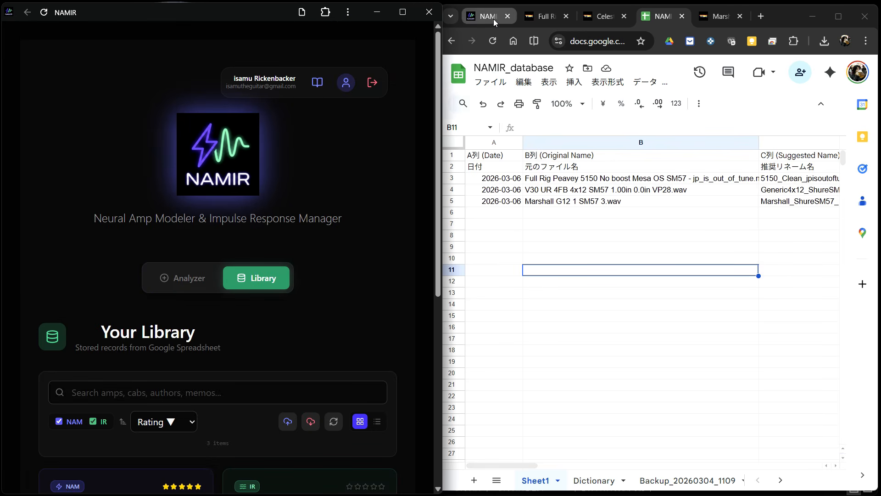
{"action": "left_click", "coordinate": [494, 19]}
{"action": "left_click", "coordinate": [68, 123]}
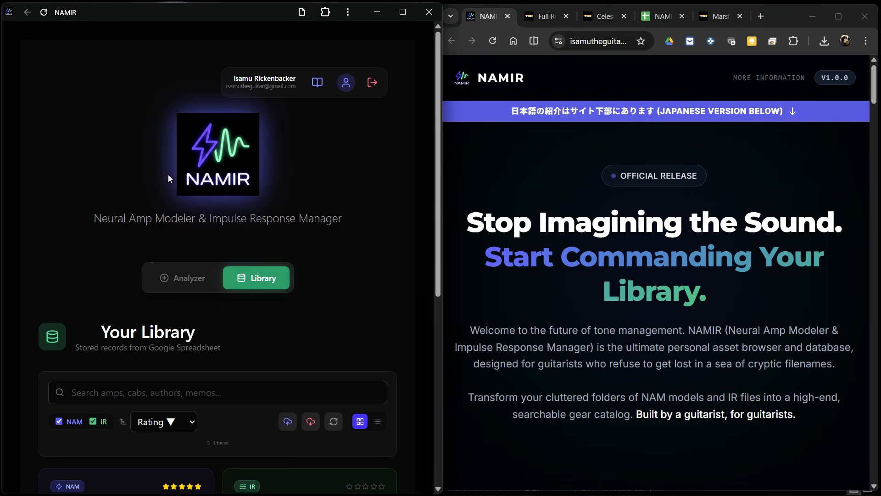
{"action": "scroll", "coordinate": [327, 222], "scroll_direction": "down", "scroll_amount": 7}
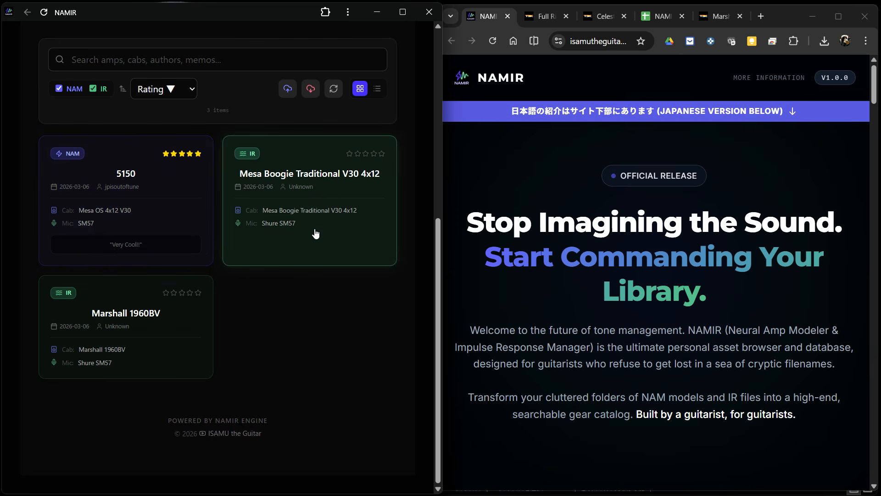
Give the Mesa Boogie Traditional V30 4x12 IR record a four-star rating and save the change.
{"action": "left_click", "coordinate": [347, 230]}
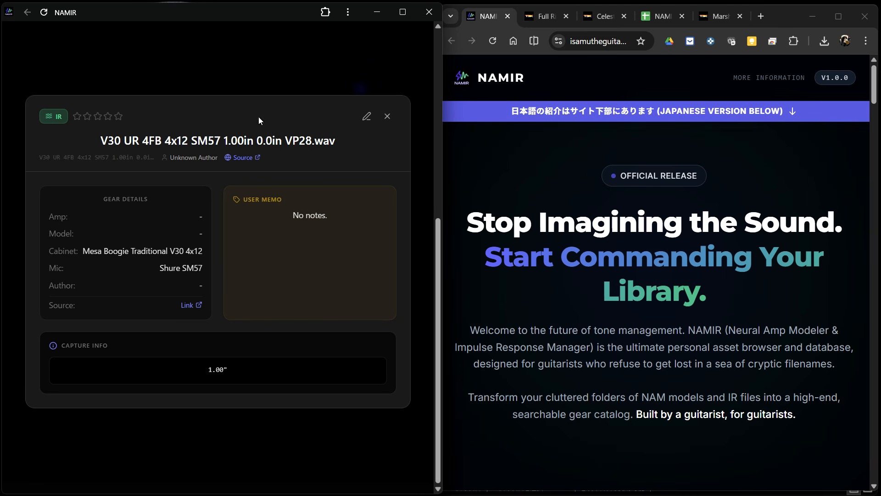
{"action": "left_click", "coordinate": [359, 117]}
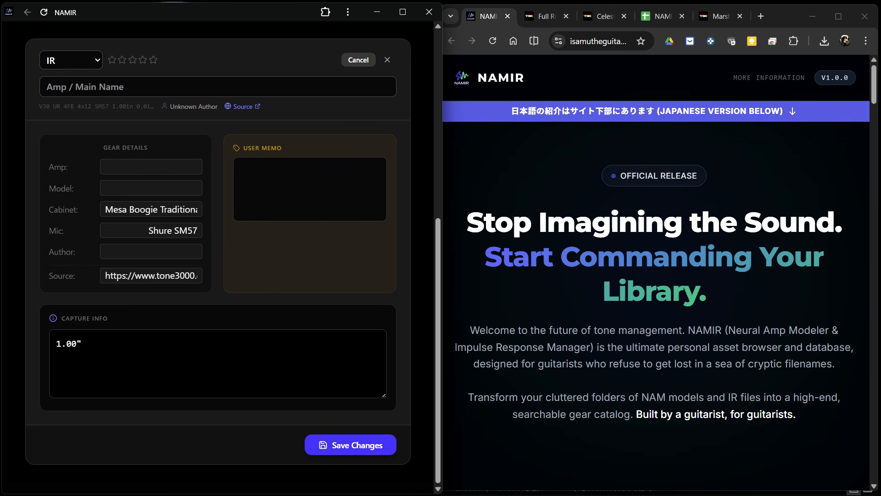
{"action": "left_click", "coordinate": [143, 60]}
{"action": "left_click", "coordinate": [357, 445]}
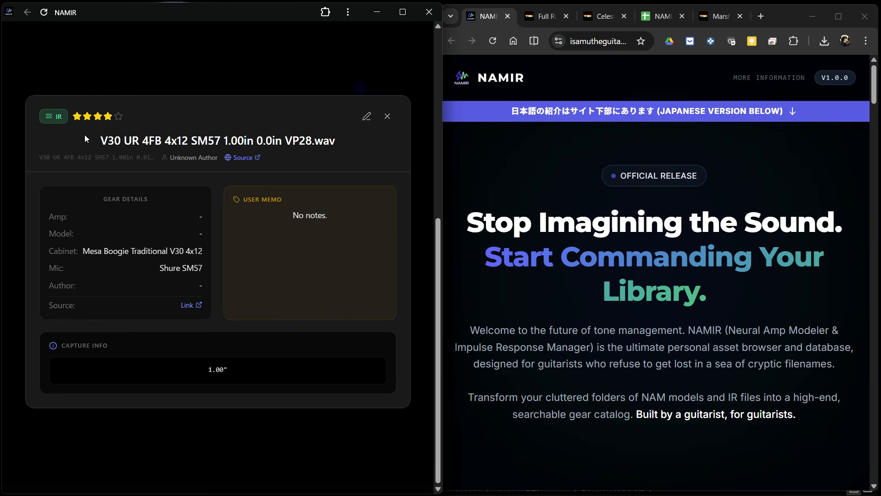
{"action": "left_click", "coordinate": [388, 117]}
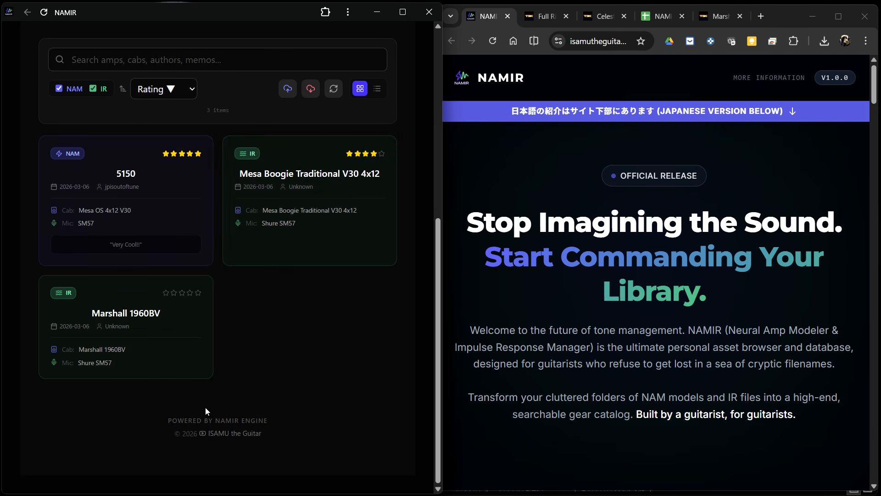
Return to the Analyzer and load all NAM and WAV files from the demo folder for analysis.
{"action": "scroll", "coordinate": [212, 204], "scroll_direction": "up", "scroll_amount": 7}
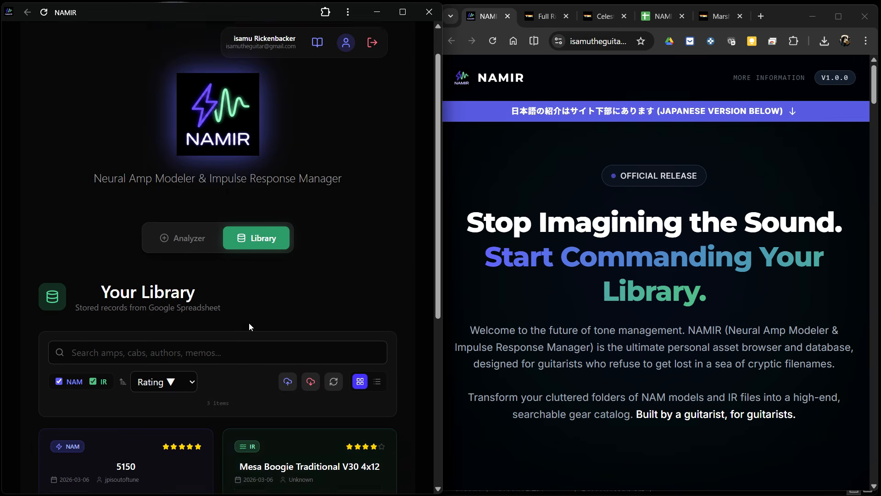
{"action": "scroll", "coordinate": [249, 327], "scroll_direction": "down", "scroll_amount": 3}
{"action": "left_click", "coordinate": [182, 105]}
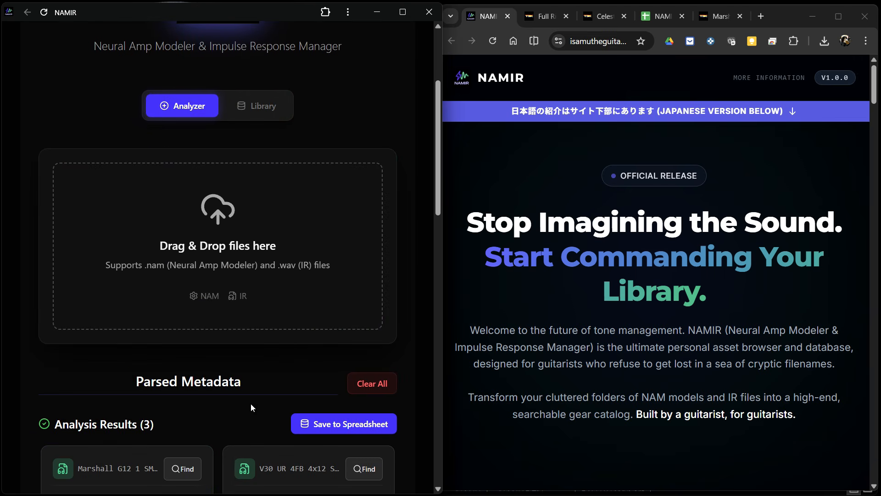
{"action": "scroll", "coordinate": [301, 336], "scroll_direction": "down", "scroll_amount": 5}
{"action": "key", "text": "alt+Tab"}
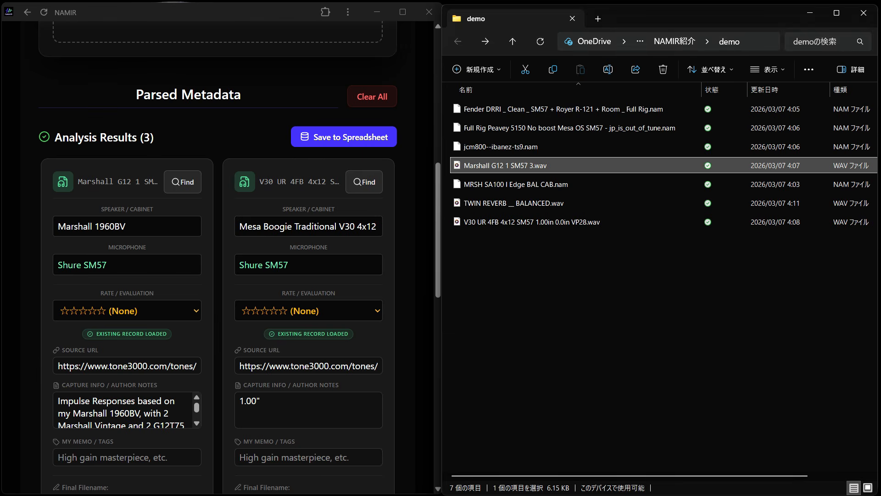
{"action": "left_click", "coordinate": [617, 322]}
{"action": "left_click_drag", "start_coordinate": [636, 343], "coordinate": [499, 105]}
{"action": "scroll", "coordinate": [214, 206], "scroll_direction": "up", "scroll_amount": 10}
{"action": "left_click_drag", "start_coordinate": [495, 138], "coordinate": [295, 384]}
Look over the parsed metadata of all analyzed files and save the results to the spreadsheet.
{"action": "scroll", "coordinate": [333, 253], "scroll_direction": "down", "scroll_amount": 3}
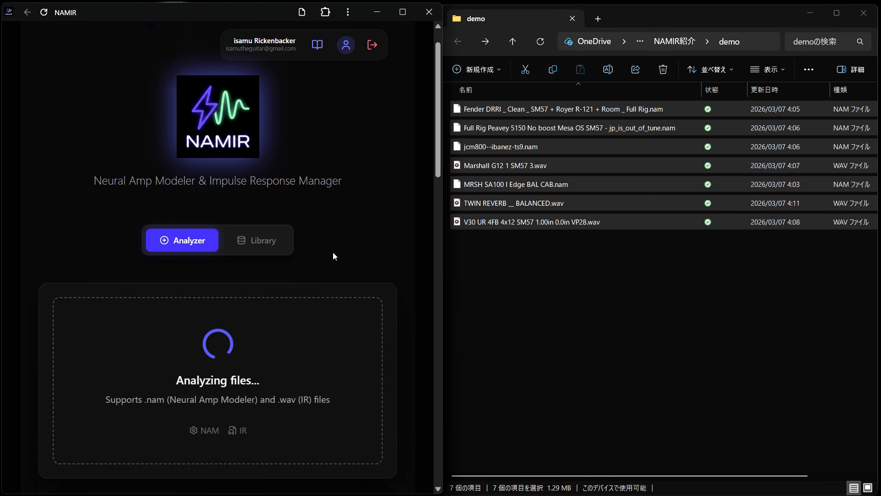
{"action": "scroll", "coordinate": [257, 217], "scroll_direction": "down", "scroll_amount": 5}
{"action": "scroll", "coordinate": [341, 232], "scroll_direction": "down", "scroll_amount": 20}
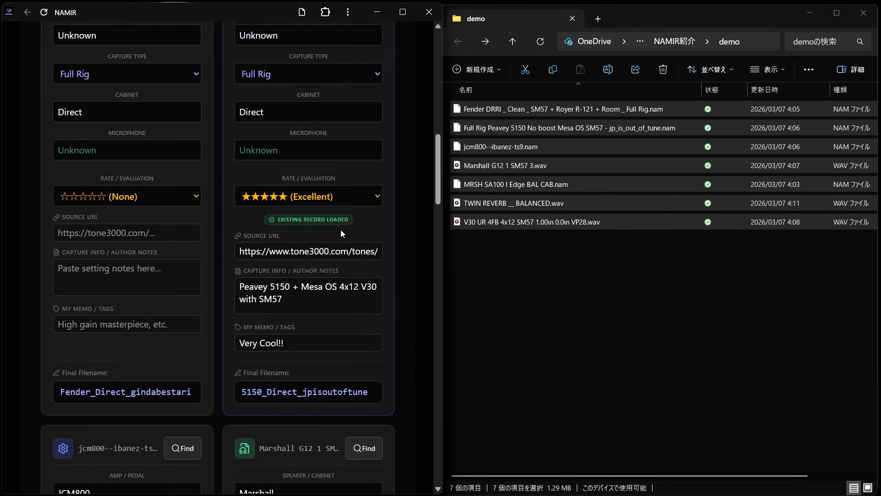
{"action": "scroll", "coordinate": [340, 229], "scroll_direction": "down", "scroll_amount": 5}
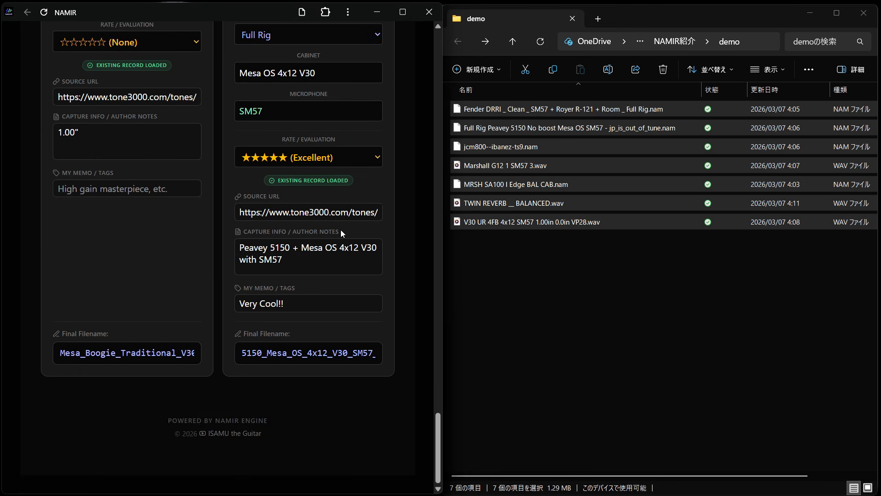
{"action": "scroll", "coordinate": [340, 230], "scroll_direction": "up", "scroll_amount": 20}
{"action": "scroll", "coordinate": [341, 232], "scroll_direction": "down", "scroll_amount": 5}
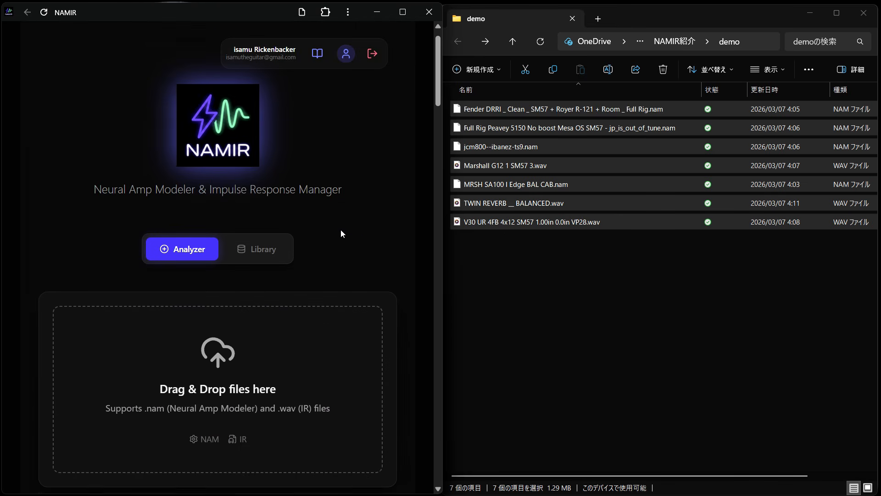
{"action": "left_click", "coordinate": [337, 366]}
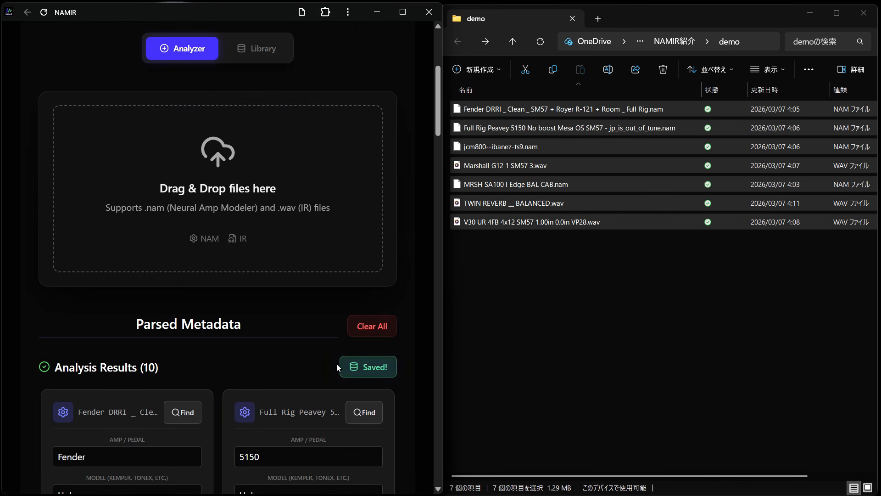
Open the library and review the cards of all saved NAM and IR records, including their ratings.
{"action": "left_click", "coordinate": [262, 51]}
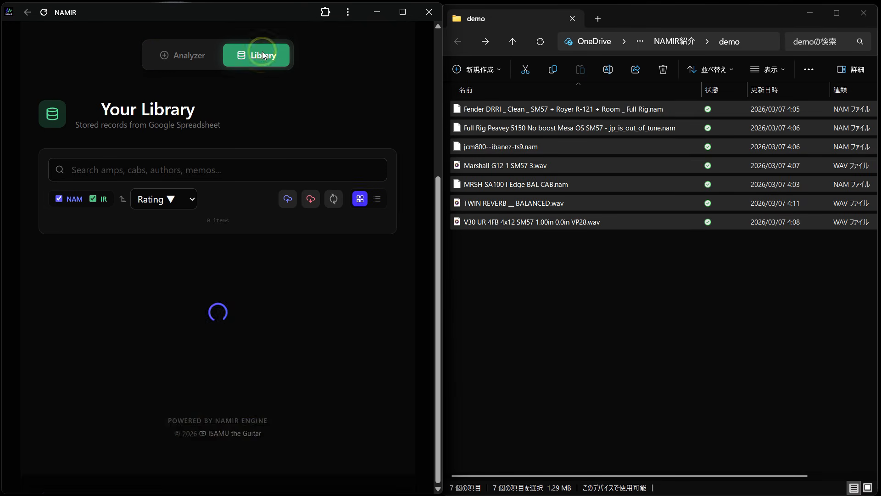
{"action": "scroll", "coordinate": [330, 220], "scroll_direction": "down", "scroll_amount": 1}
{"action": "scroll", "coordinate": [357, 230], "scroll_direction": "down", "scroll_amount": 3}
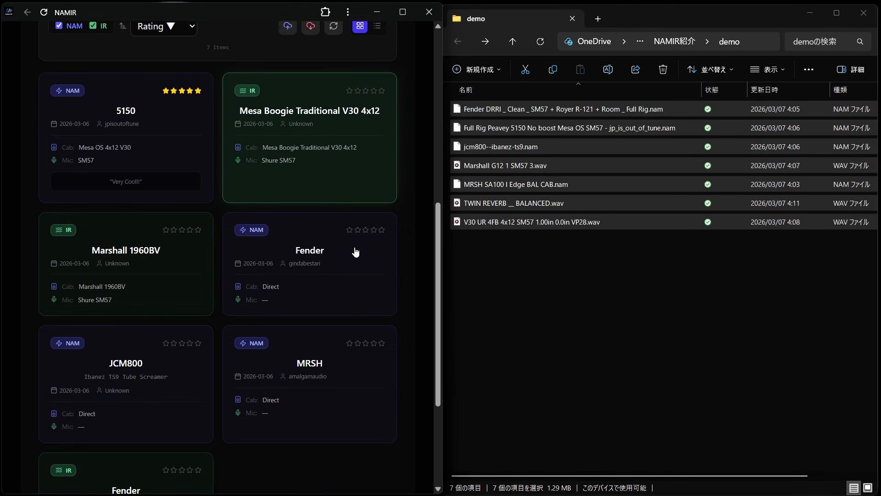
{"action": "scroll", "coordinate": [356, 250], "scroll_direction": "up", "scroll_amount": 3}
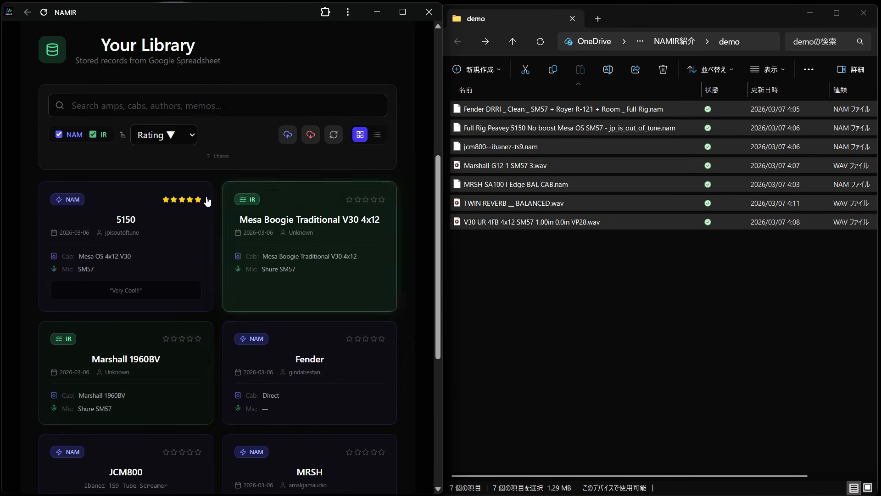
{"action": "scroll", "coordinate": [372, 218], "scroll_direction": "down", "scroll_amount": 6}
{"action": "scroll", "coordinate": [370, 219], "scroll_direction": "up", "scroll_amount": 4}
{"action": "scroll", "coordinate": [371, 218], "scroll_direction": "up", "scroll_amount": 3}
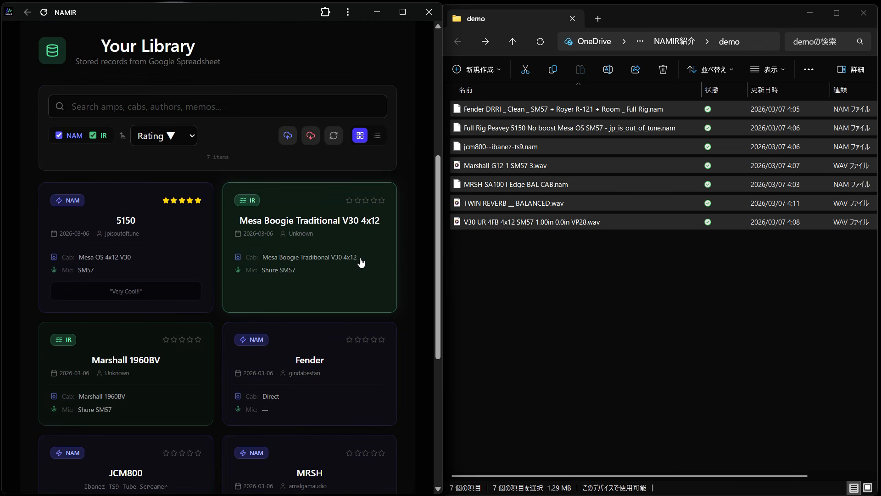
Set the Mesa Boogie Traditional V30 4x12 IR's rating to four stars in its record details and save.
{"action": "left_click", "coordinate": [359, 237]}
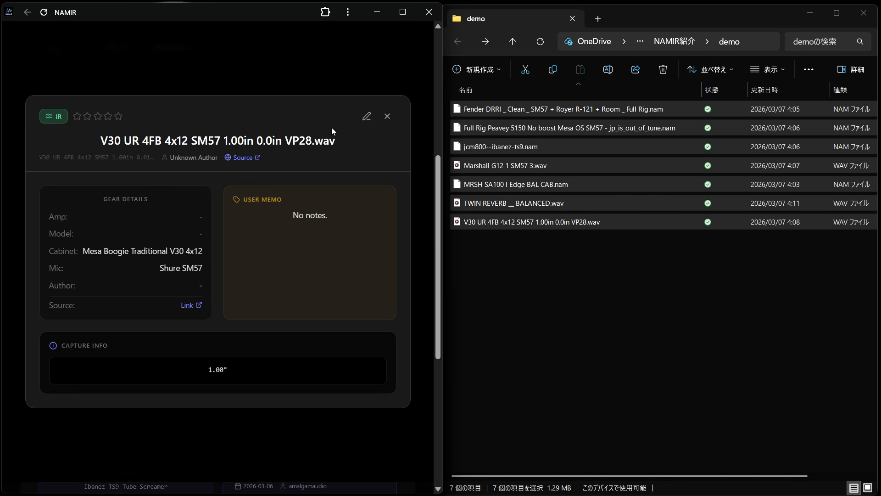
{"action": "left_click", "coordinate": [367, 117]}
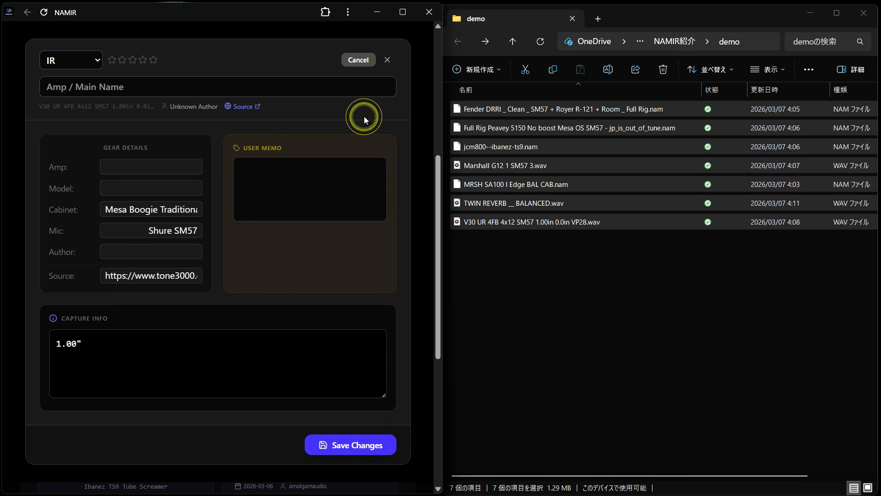
{"action": "left_click", "coordinate": [143, 61]}
{"action": "left_click", "coordinate": [368, 447]}
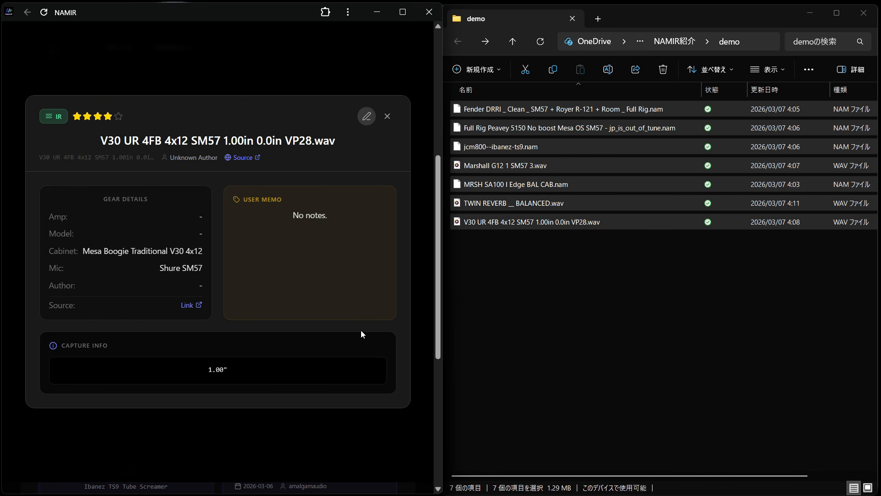
{"action": "left_click", "coordinate": [388, 117]}
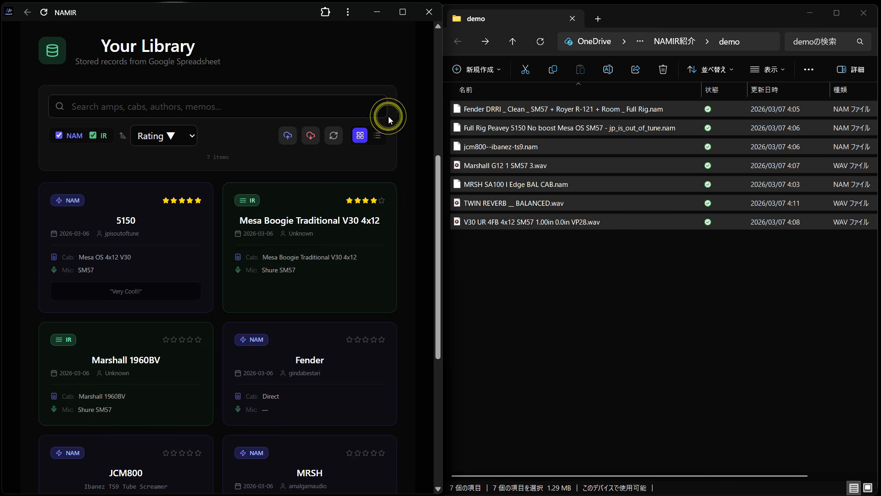
Set the Fender NAM full-rig record's rating to three stars, save the change, and close its details.
{"action": "scroll", "coordinate": [291, 228], "scroll_direction": "down", "scroll_amount": 3}
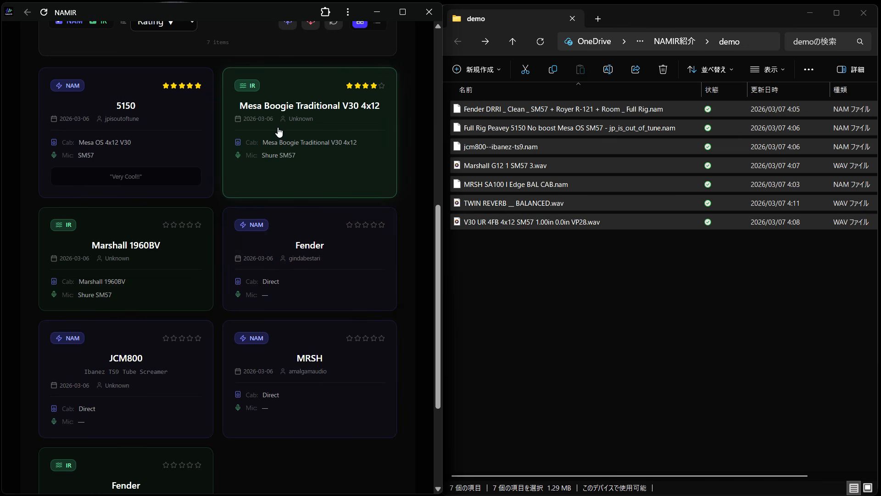
{"action": "scroll", "coordinate": [291, 252], "scroll_direction": "up", "scroll_amount": 3}
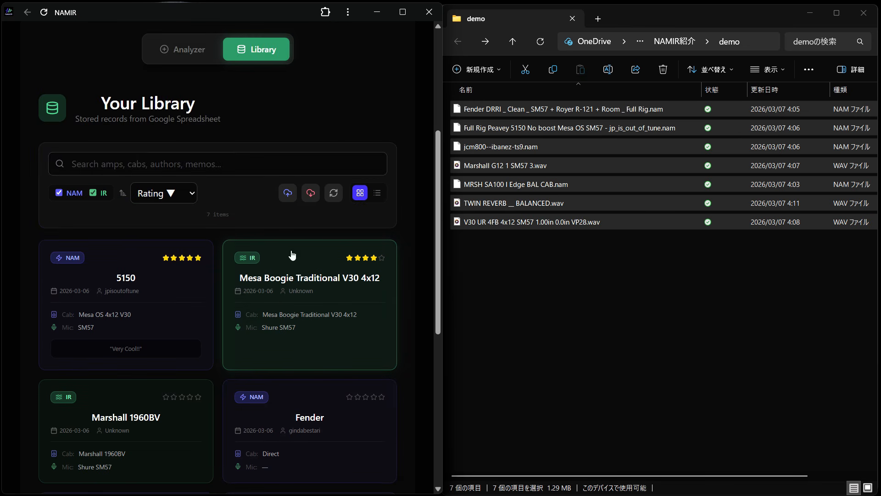
{"action": "scroll", "coordinate": [307, 289], "scroll_direction": "down", "scroll_amount": 3}
{"action": "left_click", "coordinate": [351, 269]}
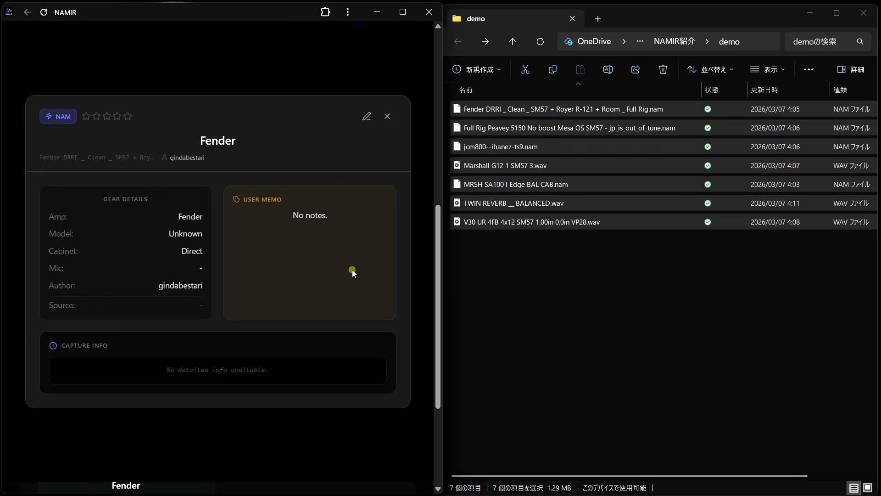
{"action": "left_click", "coordinate": [366, 117]}
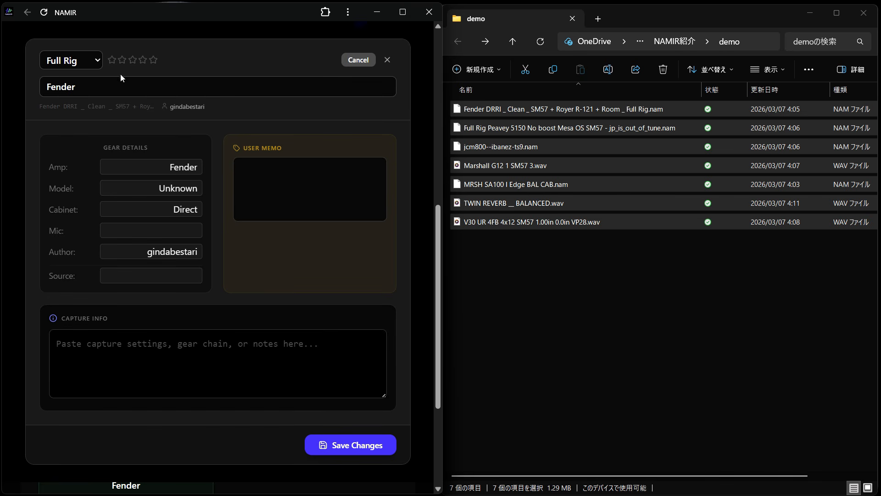
{"action": "left_click", "coordinate": [134, 61]}
{"action": "left_click", "coordinate": [354, 443]}
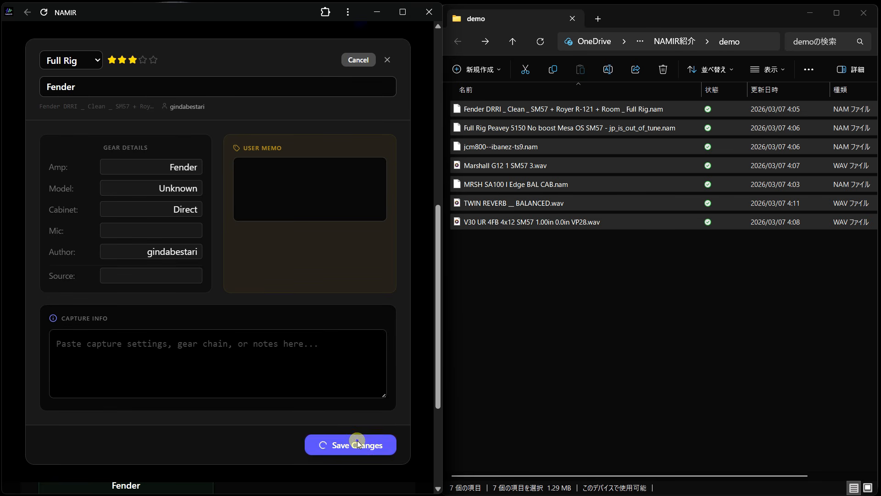
{"action": "left_click", "coordinate": [386, 59]}
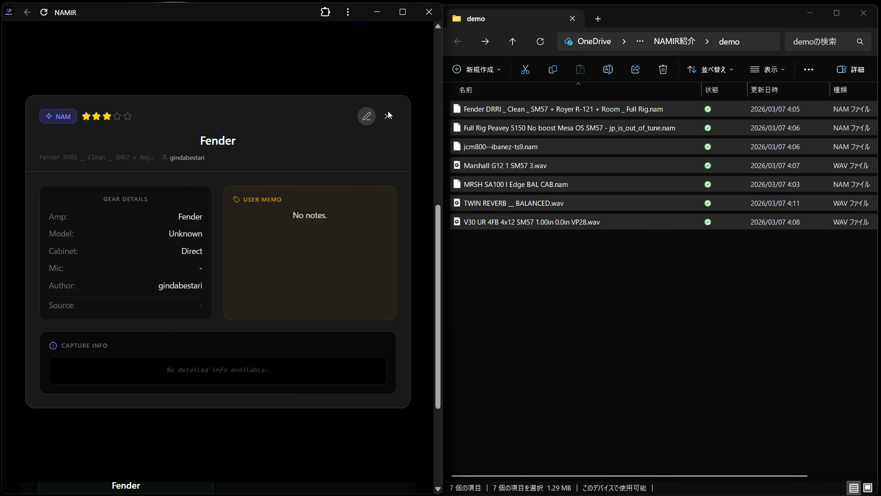
{"action": "left_click", "coordinate": [387, 114]}
Examine how the library cards are ordered by their star ratings.
{"action": "scroll", "coordinate": [347, 290], "scroll_direction": "up", "scroll_amount": 6}
{"action": "scroll", "coordinate": [348, 282], "scroll_direction": "down", "scroll_amount": 3}
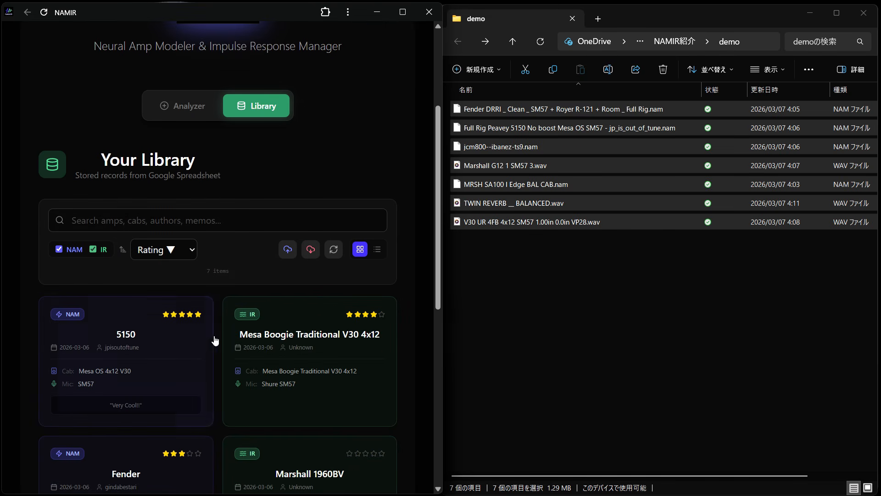
{"action": "scroll", "coordinate": [210, 400], "scroll_direction": "down", "scroll_amount": 2}
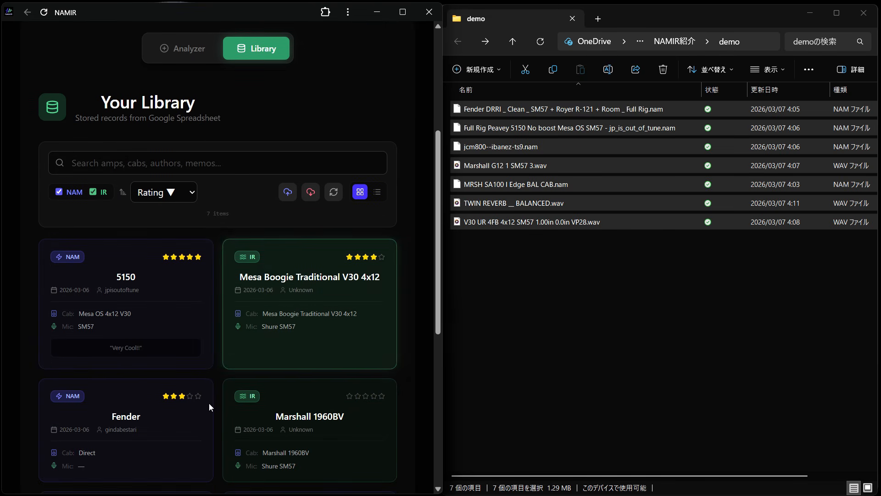
{"action": "scroll", "coordinate": [195, 398], "scroll_direction": "down", "scroll_amount": 5}
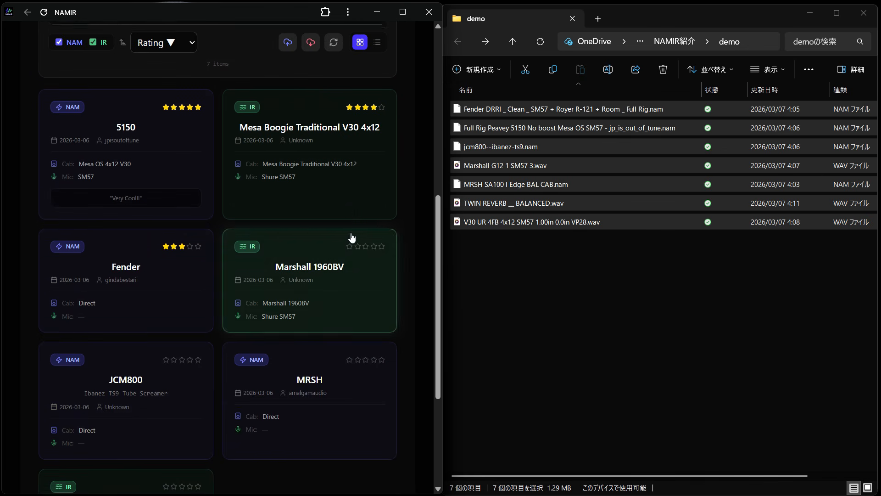
Try the Newest and Name A-Z sort orders on the library cards.
{"action": "scroll", "coordinate": [285, 216], "scroll_direction": "up", "scroll_amount": 5}
{"action": "left_click", "coordinate": [191, 193]}
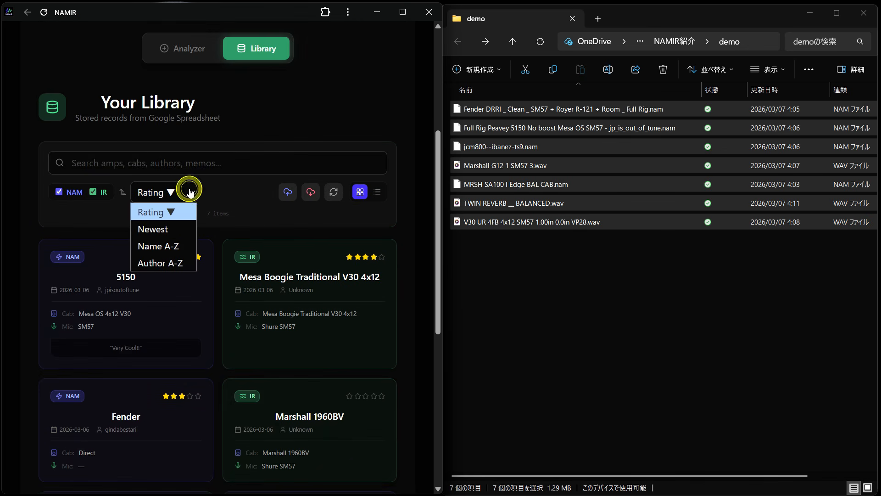
{"action": "left_click", "coordinate": [166, 228]}
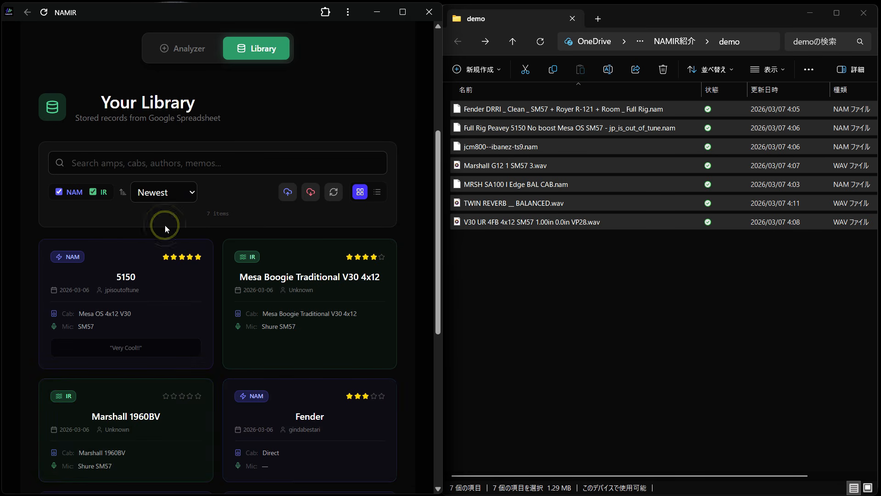
{"action": "left_click", "coordinate": [181, 197]}
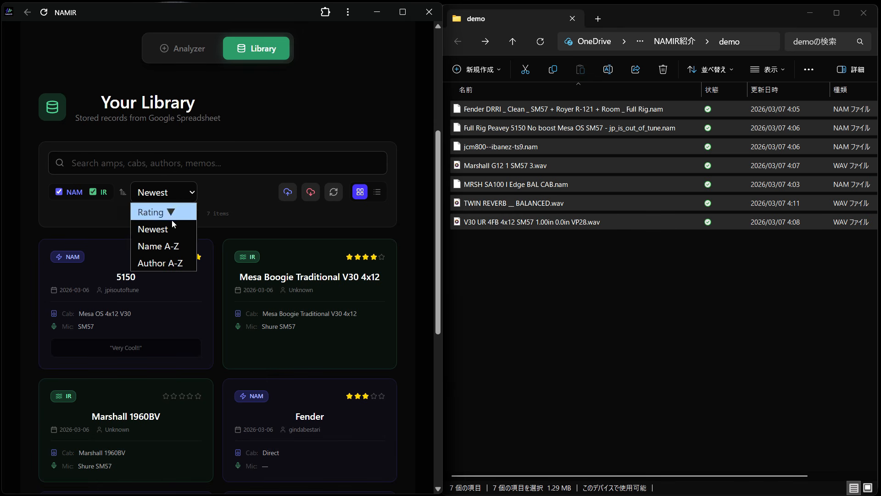
{"action": "left_click", "coordinate": [179, 245]}
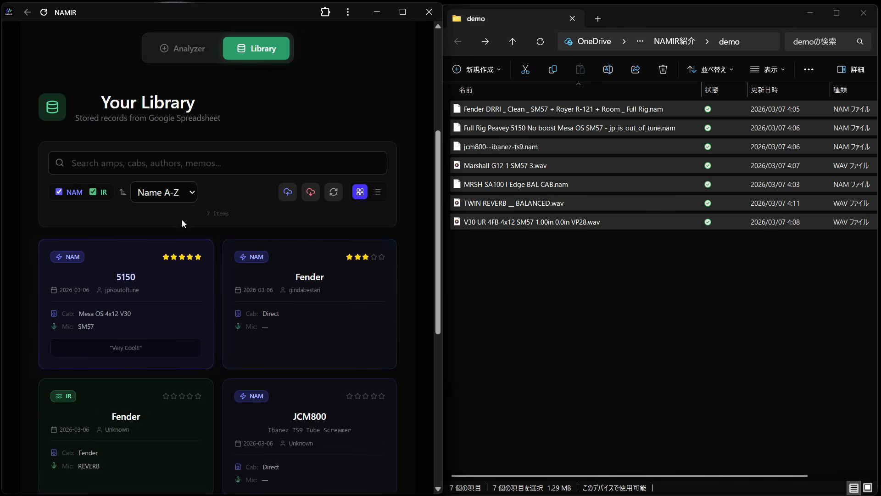
Sort the library by Author A-Z and review the order of the cards.
{"action": "left_click", "coordinate": [184, 197]}
{"action": "left_click", "coordinate": [173, 263]}
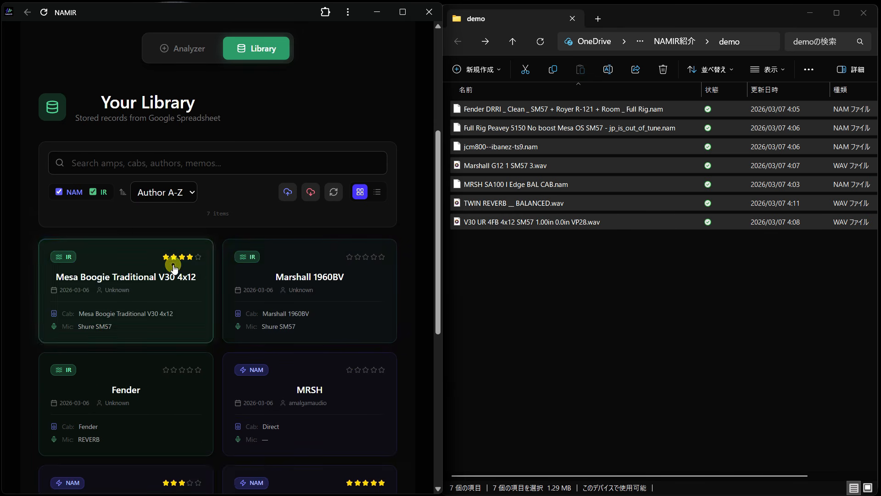
{"action": "scroll", "coordinate": [136, 222], "scroll_direction": "down", "scroll_amount": 4}
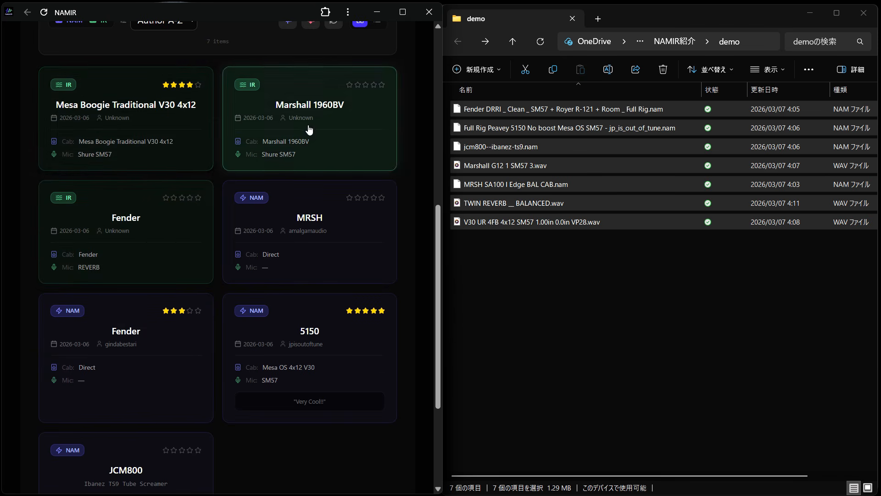
{"action": "scroll", "coordinate": [207, 146], "scroll_direction": "up", "scroll_amount": 4}
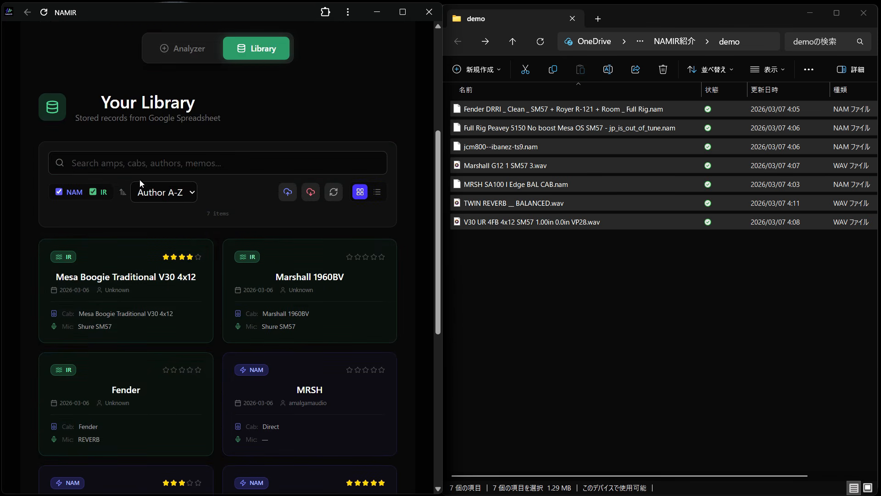
Filter the library to NAM records only, review them, and include the IR records again.
{"action": "left_click", "coordinate": [93, 193]}
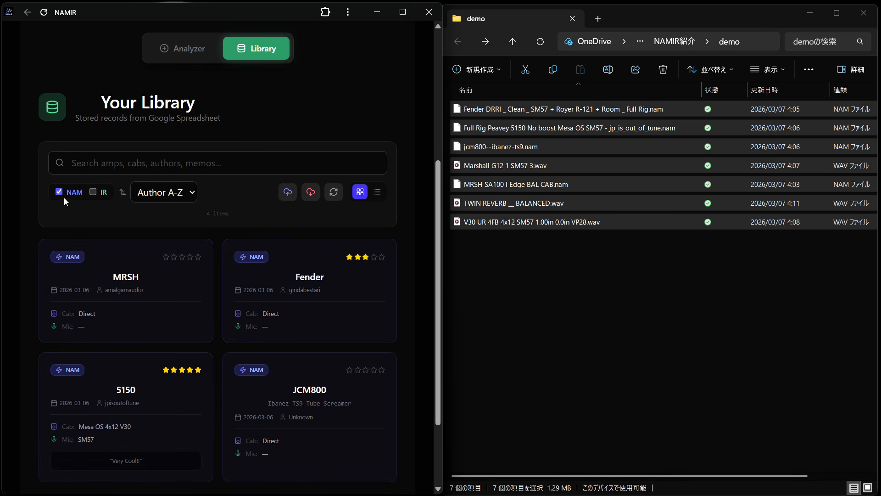
{"action": "scroll", "coordinate": [69, 197], "scroll_direction": "down", "scroll_amount": 3}
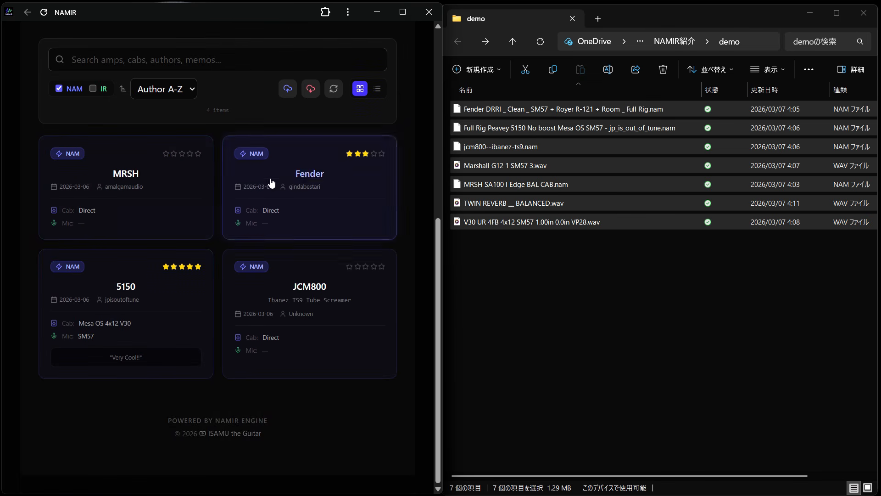
{"action": "left_click", "coordinate": [91, 89]}
Open the Marshall 1960BV IR record's details for editing and go to its empty Author field.
{"action": "left_click", "coordinate": [346, 229]}
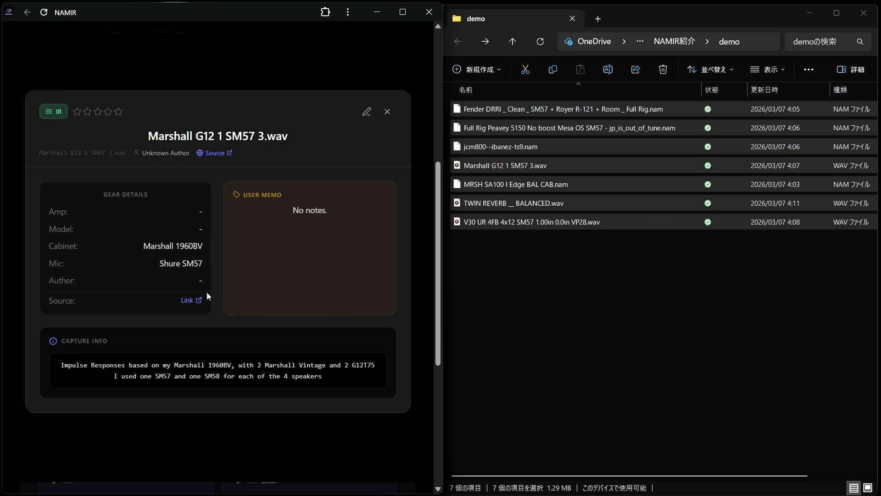
{"action": "left_click", "coordinate": [365, 113]}
{"action": "left_click", "coordinate": [122, 251]}
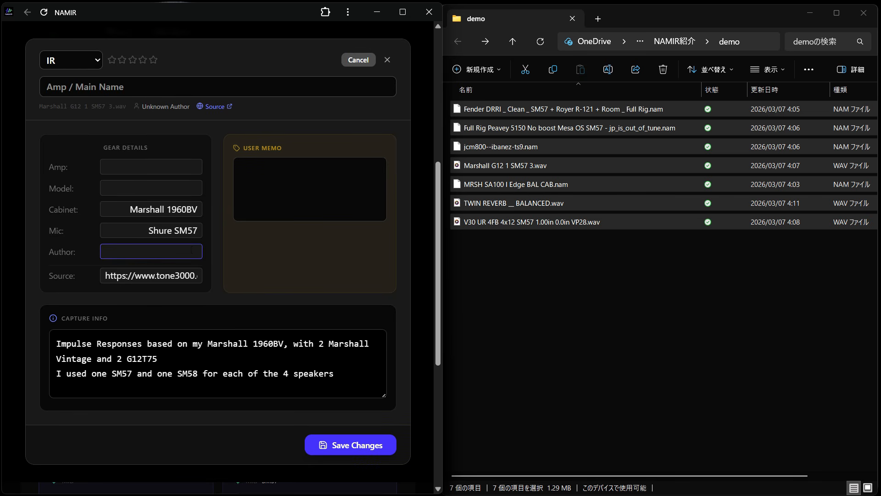
Open the record's TONE3000 source page and copy the author's name from the creator's profile.
{"action": "left_click", "coordinate": [215, 106]}
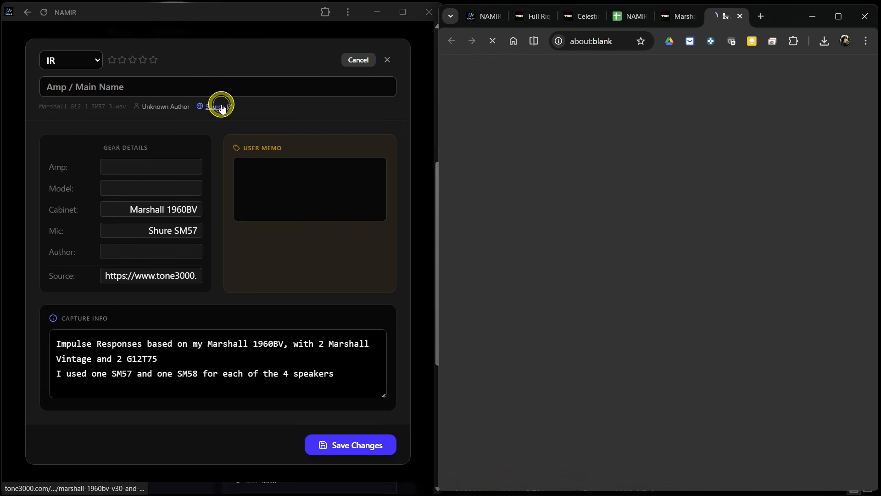
{"action": "scroll", "coordinate": [775, 244], "scroll_direction": "down", "scroll_amount": 5}
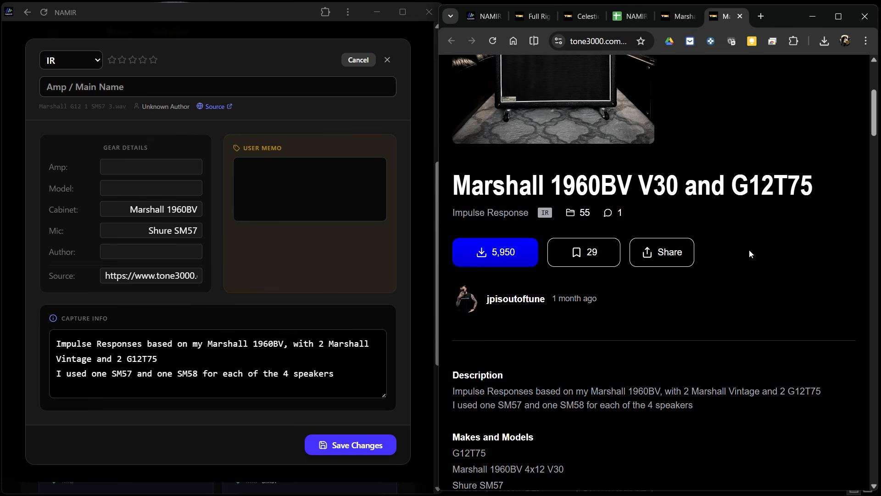
{"action": "left_click", "coordinate": [545, 300]}
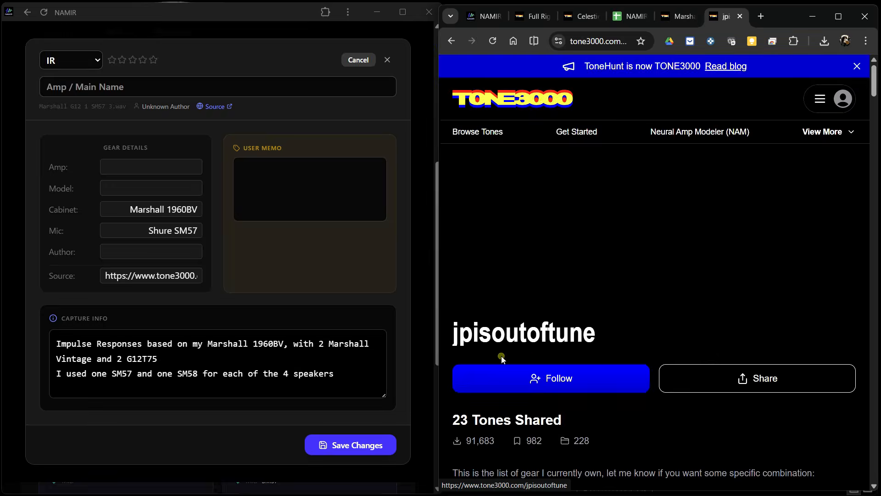
{"action": "left_click_drag", "start_coordinate": [599, 337], "coordinate": [454, 339]}
{"action": "key", "text": "ctrl+c"}
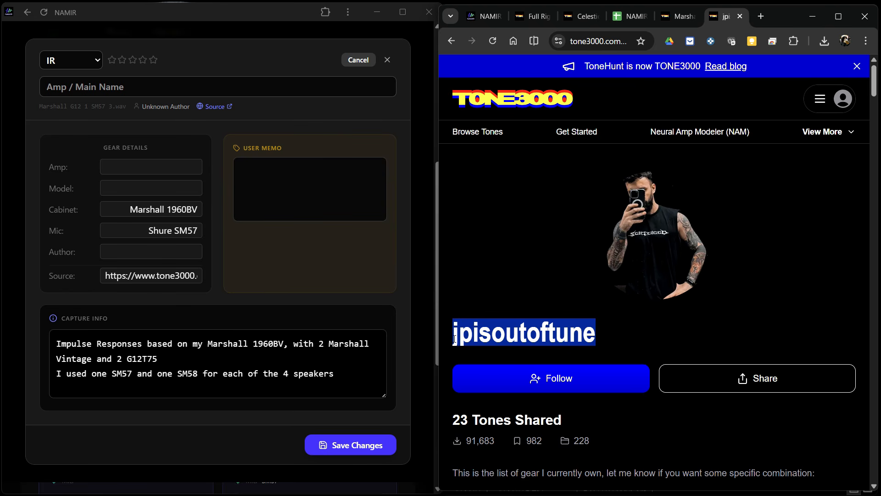
Fill in the Marshall 1960BV record's author with the copied name, save, close the details, and check its card.
{"action": "left_click", "coordinate": [145, 252]}
{"action": "key", "text": "ctrl+v"}
{"action": "left_click", "coordinate": [354, 444]}
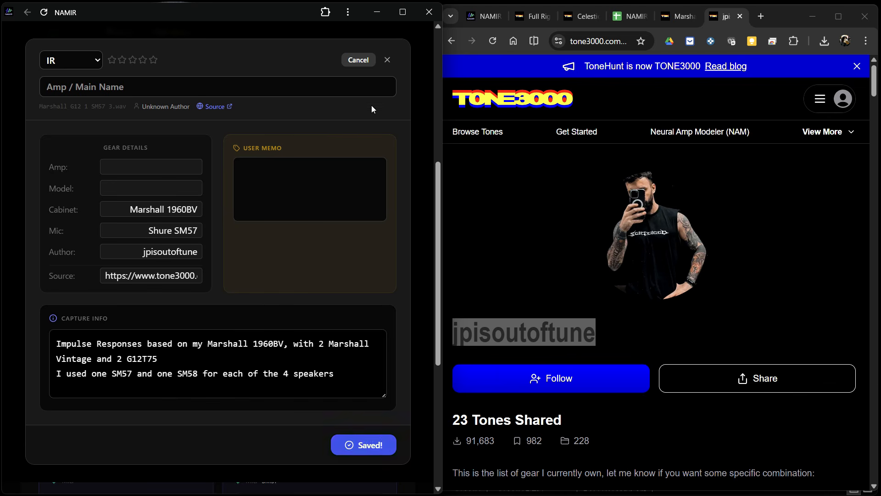
{"action": "left_click", "coordinate": [388, 62]}
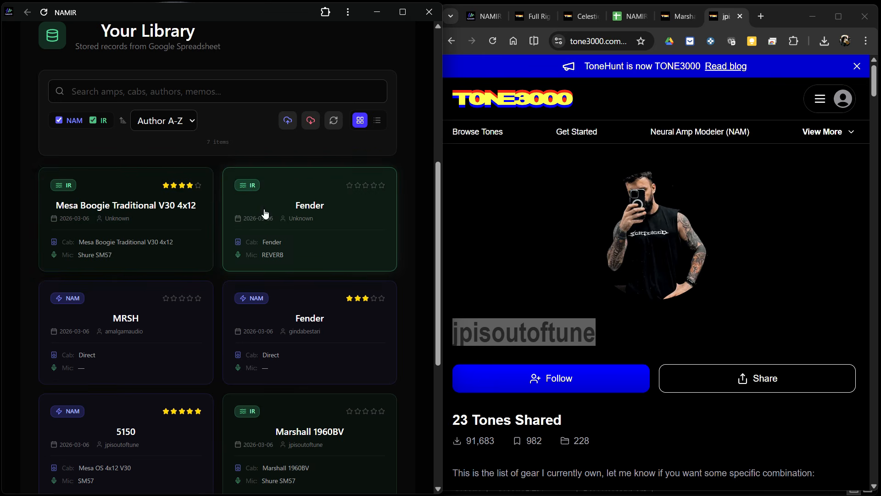
{"action": "scroll", "coordinate": [266, 215], "scroll_direction": "down", "scroll_amount": 4}
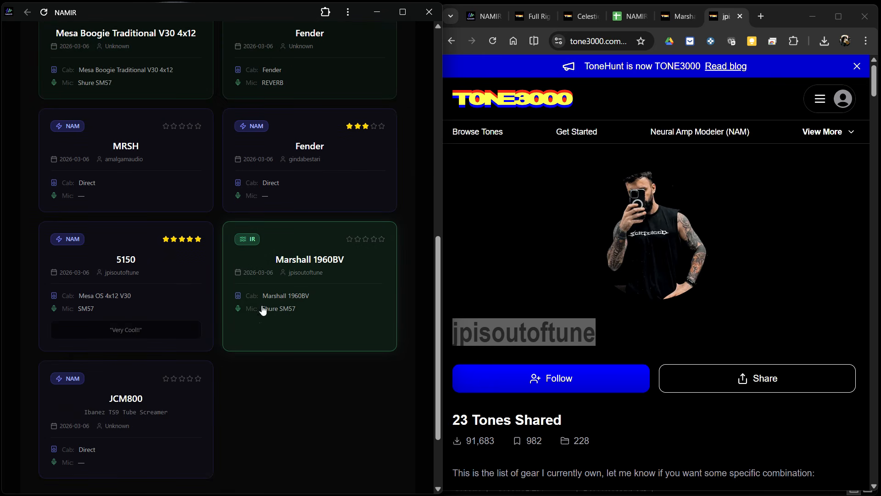
Switch the library to list view and widen the NAMIR window to show all columns, including memo and date.
{"action": "scroll", "coordinate": [285, 294], "scroll_direction": "up", "scroll_amount": 9}
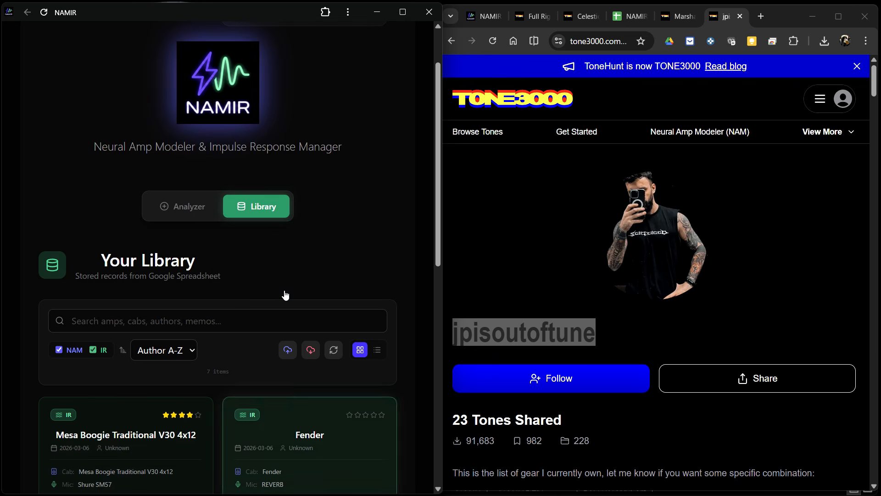
{"action": "left_click", "coordinate": [378, 350]}
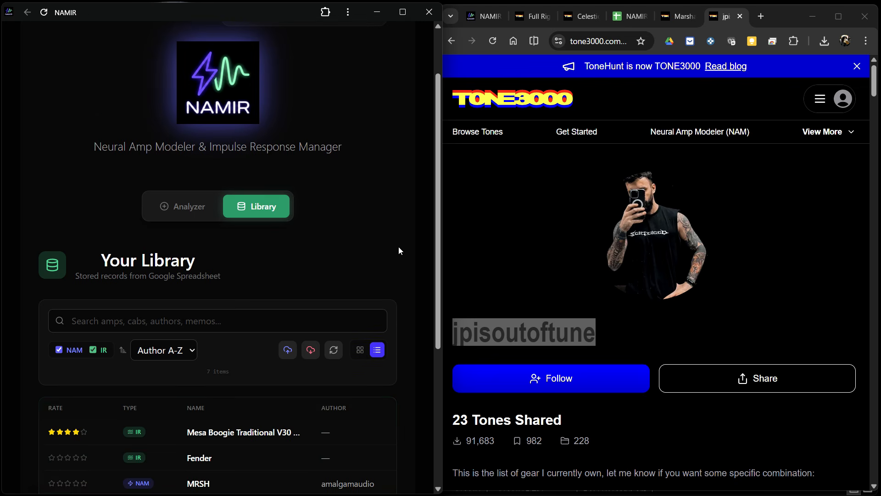
{"action": "scroll", "coordinate": [399, 246], "scroll_direction": "down", "scroll_amount": 3}
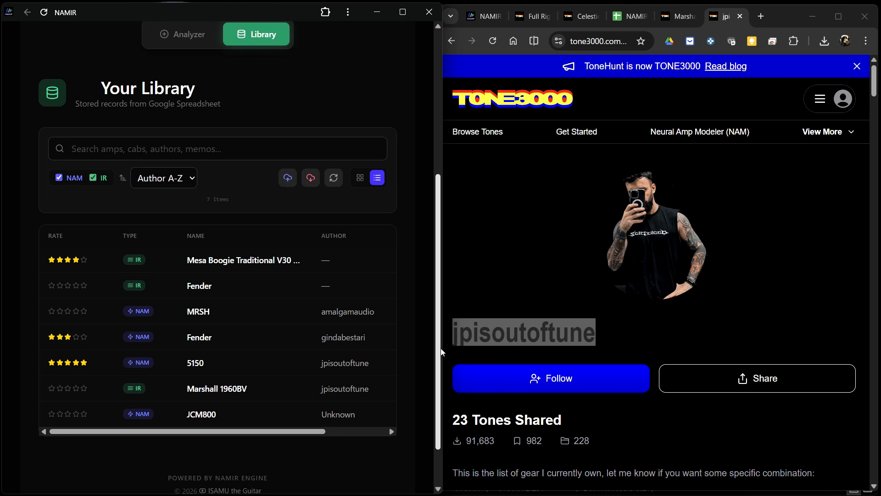
{"action": "left_click_drag", "start_coordinate": [446, 345], "coordinate": [880, 340]}
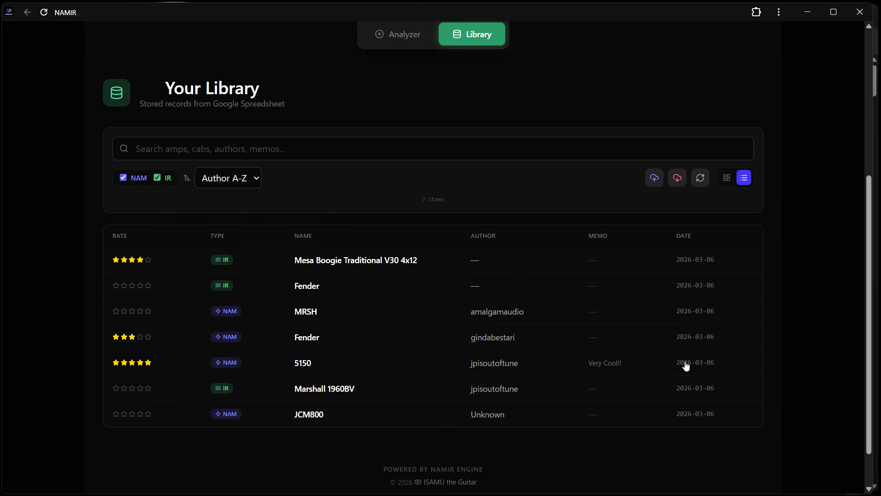
{"action": "scroll", "coordinate": [311, 340], "scroll_direction": "down", "scroll_amount": 1}
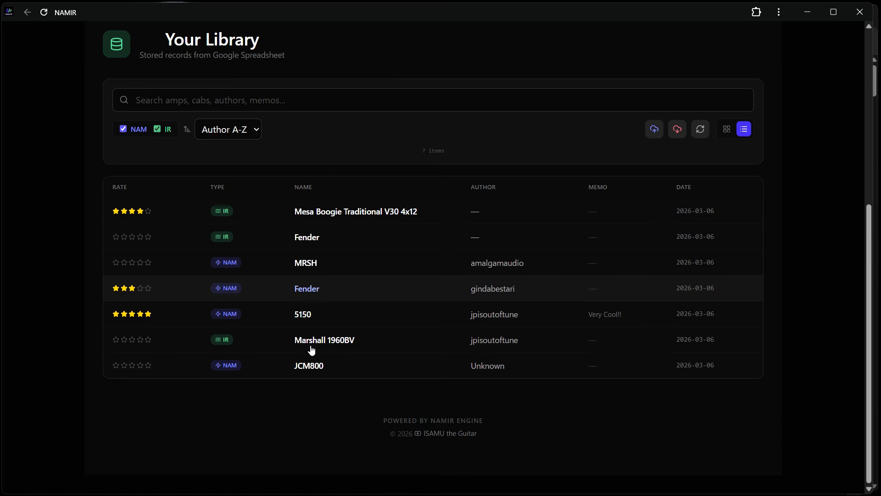
Narrow the NAMIR window to reach the NAMIR_database spreadsheet and check its existing sheets.
{"action": "scroll", "coordinate": [311, 349], "scroll_direction": "up", "scroll_amount": 5}
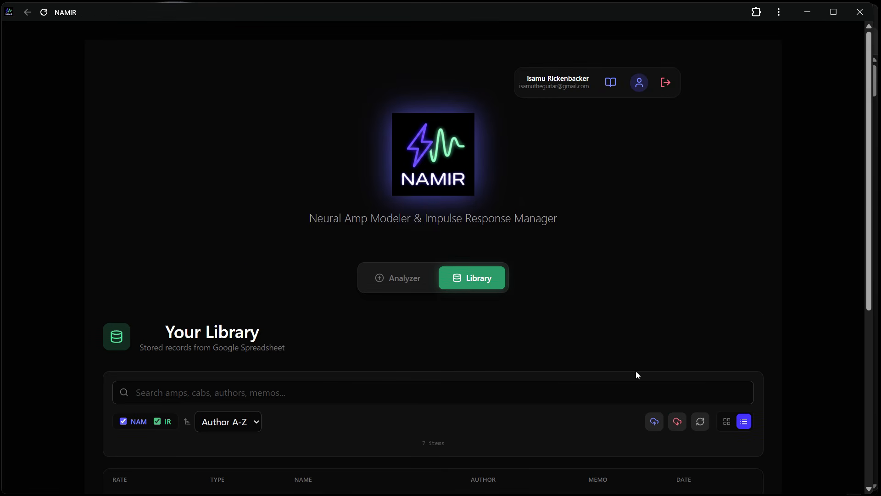
{"action": "scroll", "coordinate": [571, 423], "scroll_direction": "down", "scroll_amount": 2}
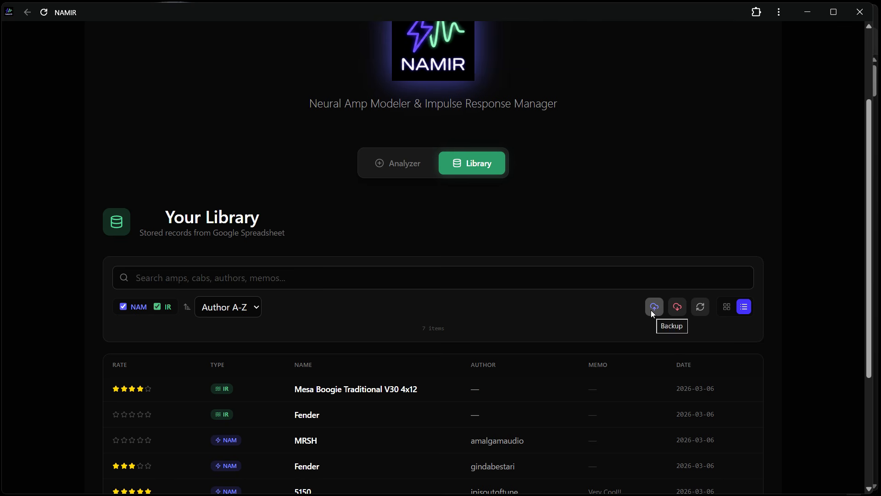
{"action": "left_click_drag", "start_coordinate": [879, 52], "coordinate": [684, 52]}
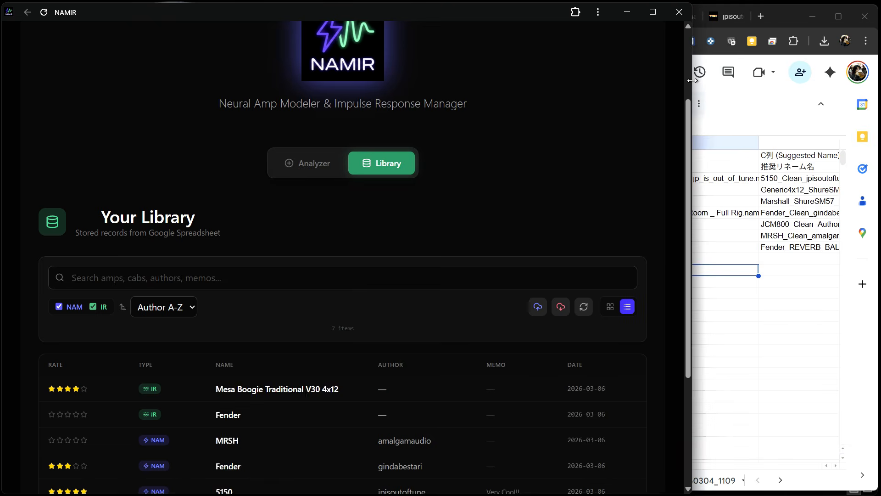
{"action": "left_click", "coordinate": [757, 127]}
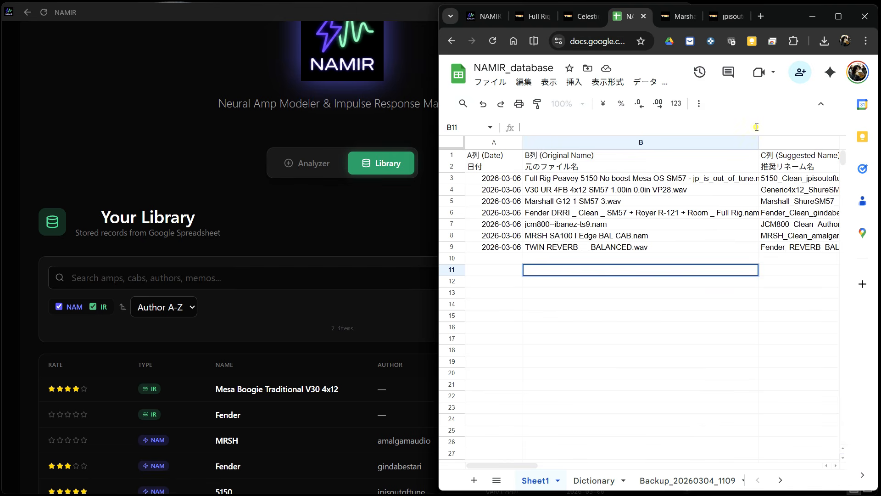
{"action": "left_click", "coordinate": [780, 480]}
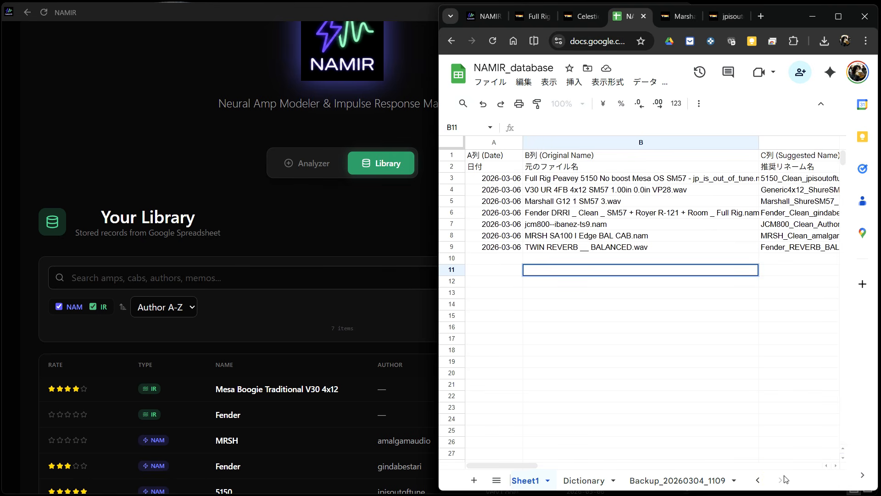
Switch back to NAMIR and create a backup of the library.
{"action": "left_click", "coordinate": [323, 235]}
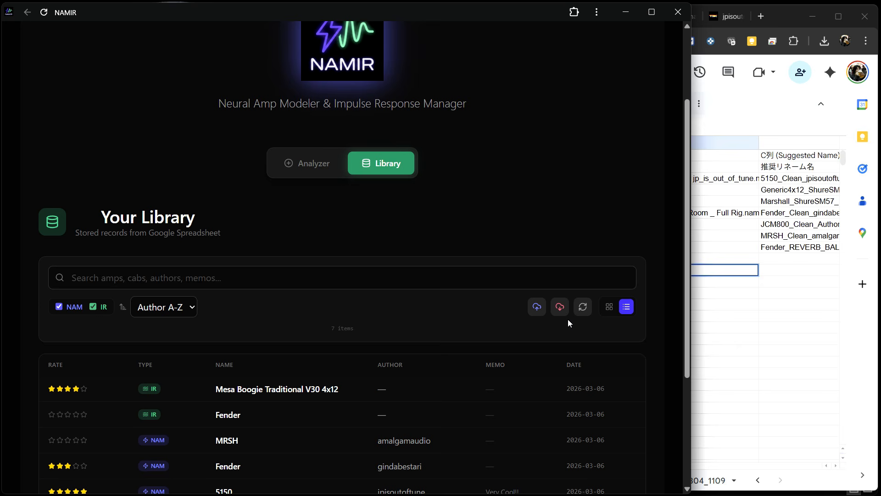
{"action": "left_click", "coordinate": [537, 307]}
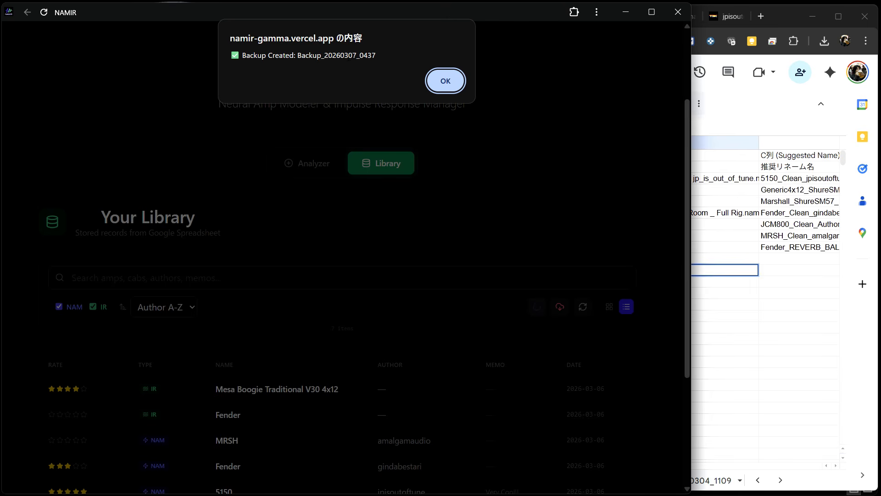
{"action": "left_click", "coordinate": [444, 81]}
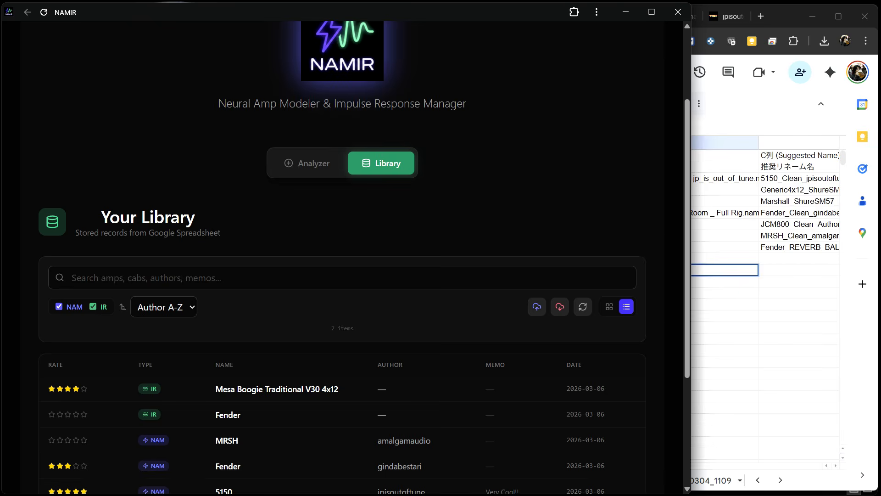
Switch to the NAMIR_database spreadsheet and open the Backup_20260307_0437 sheet to view its records.
{"action": "left_click", "coordinate": [821, 484]}
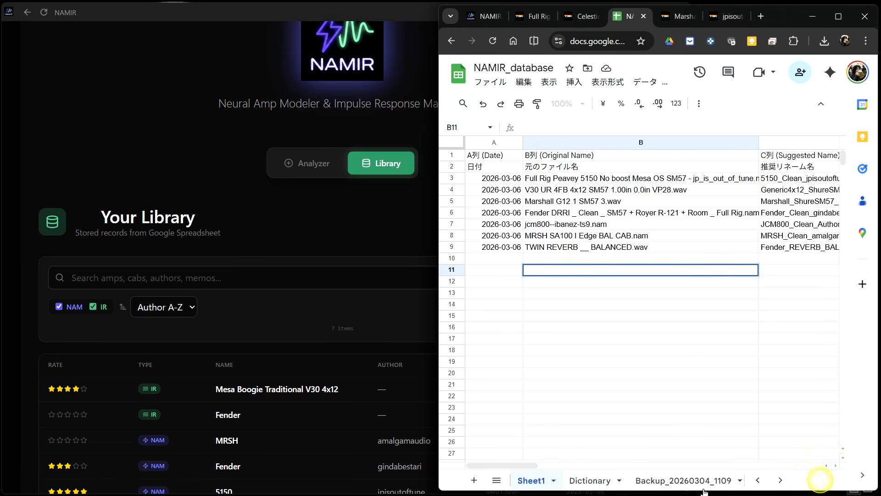
{"action": "left_click", "coordinate": [781, 481]}
{"action": "left_click", "coordinate": [692, 481]}
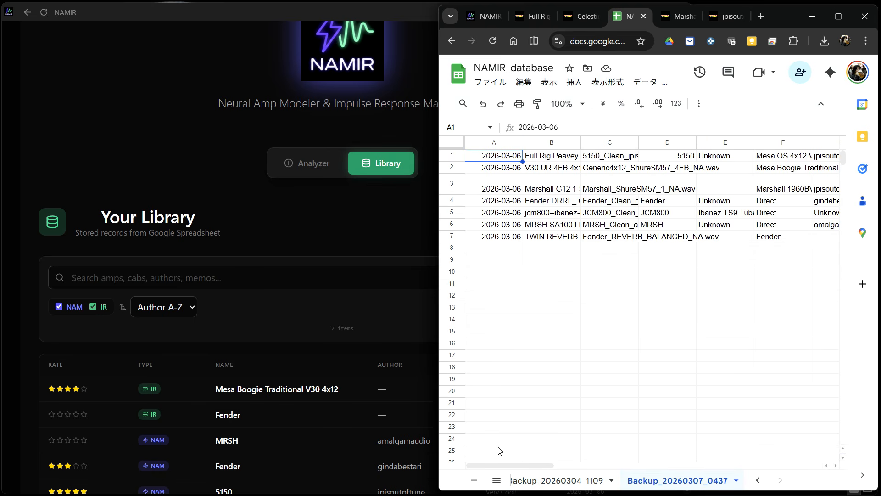
Open Sheet1 of the NAMIR_database spreadsheet and clear the contents of record rows 3 to 9.
{"action": "left_click", "coordinate": [762, 481]}
{"action": "left_click", "coordinate": [760, 481]}
{"action": "left_click", "coordinate": [760, 481]}
{"action": "left_click", "coordinate": [532, 480]}
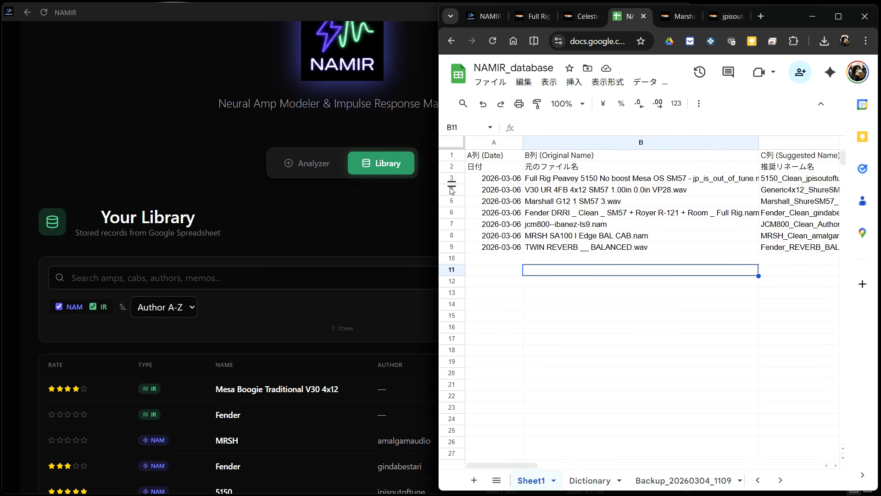
{"action": "left_click_drag", "start_coordinate": [452, 182], "coordinate": [447, 244]}
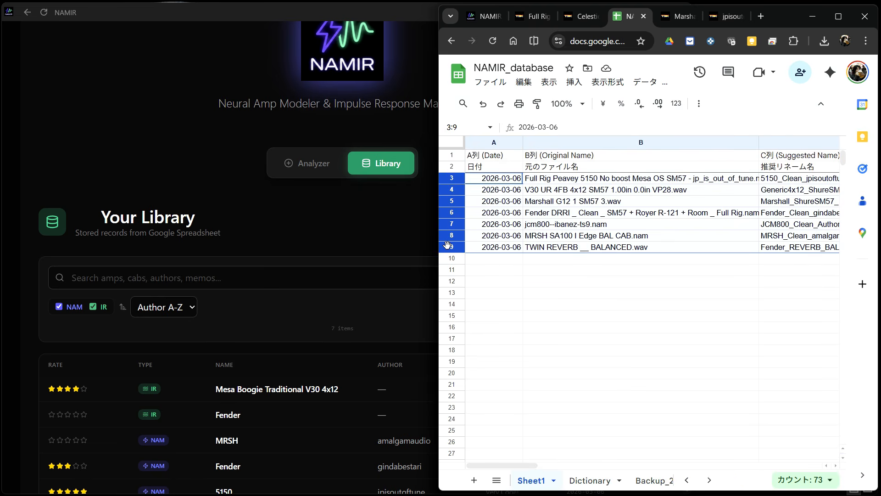
{"action": "key", "text": "Delete"}
Switch back to NAMIR, refresh the library from the spreadsheet and change it to the card grid view.
{"action": "left_click", "coordinate": [357, 239]}
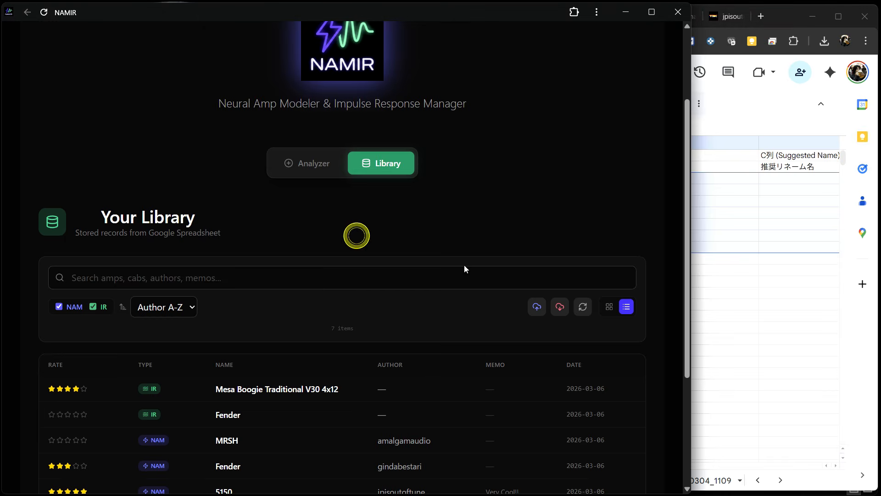
{"action": "left_click", "coordinate": [584, 312]}
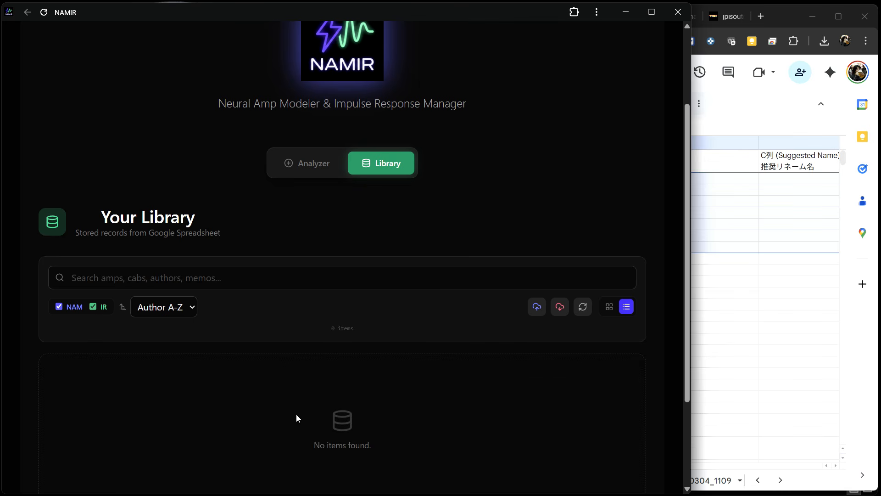
{"action": "left_click", "coordinate": [605, 309]}
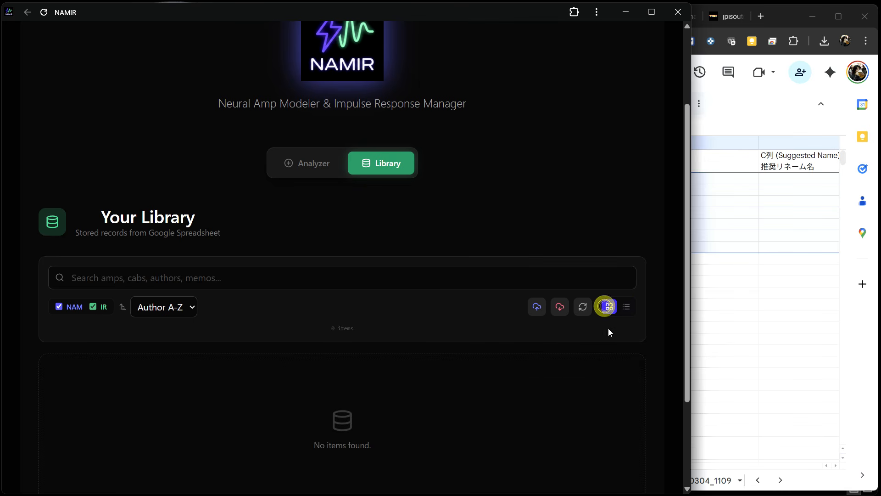
Restore the library from the latest backup sheet, confirm the overwrite and look over the restored cards.
{"action": "left_click", "coordinate": [559, 308]}
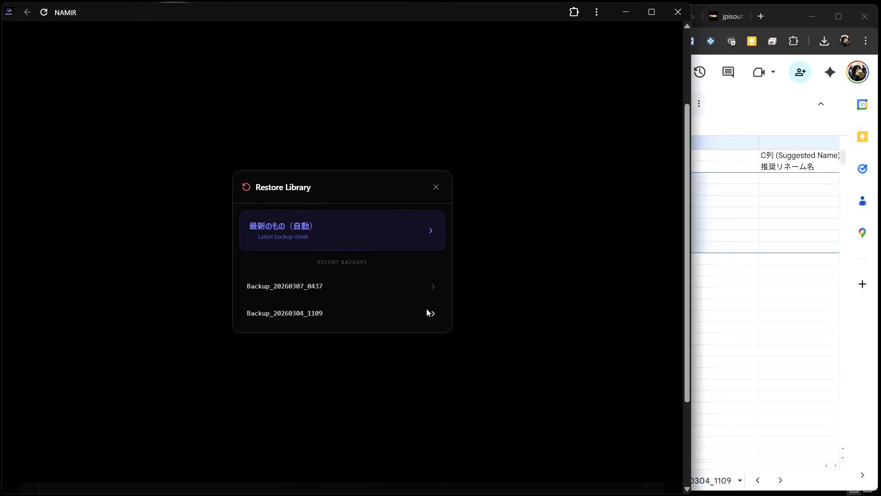
{"action": "left_click", "coordinate": [309, 234]}
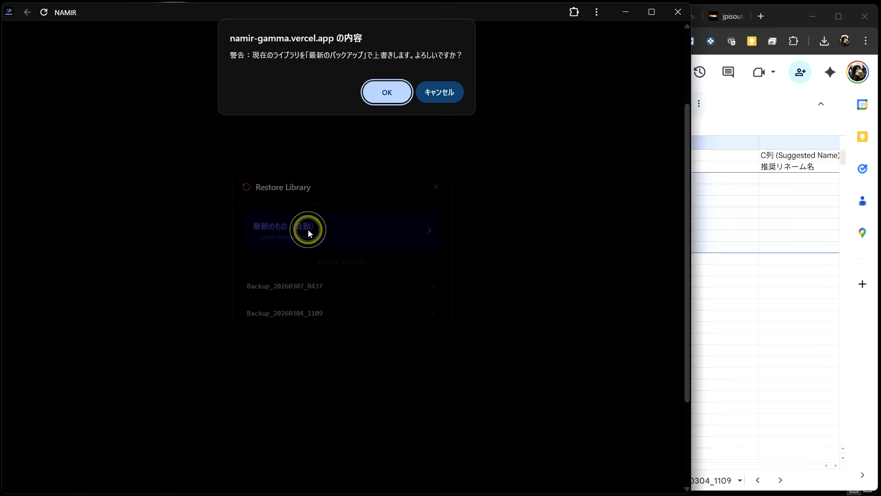
{"action": "left_click", "coordinate": [382, 93]}
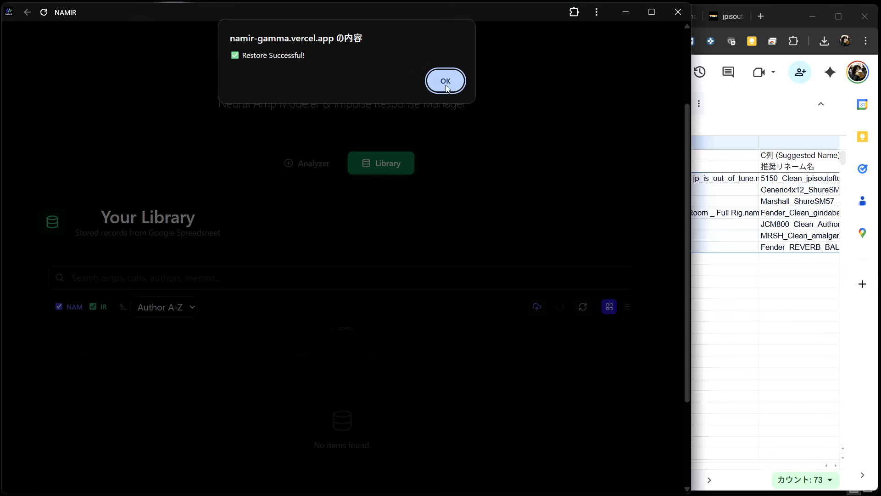
{"action": "left_click", "coordinate": [445, 89]}
{"action": "scroll", "coordinate": [448, 206], "scroll_direction": "down", "scroll_amount": 8}
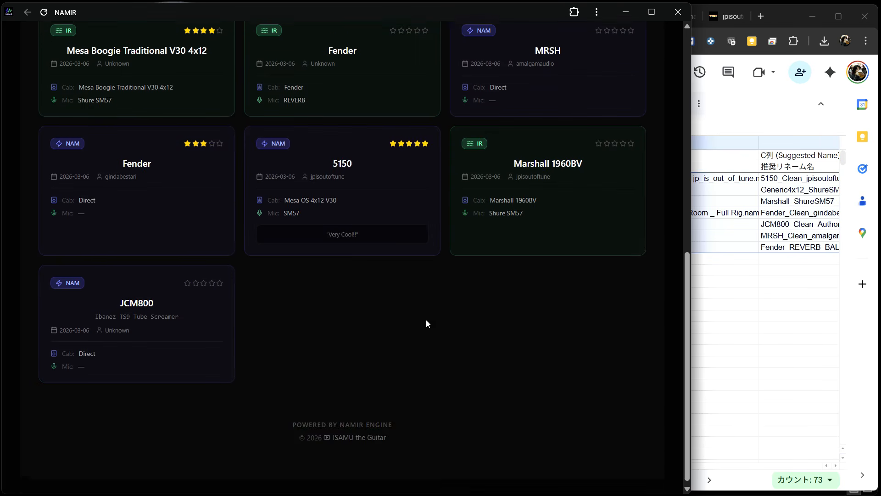
{"action": "scroll", "coordinate": [428, 318], "scroll_direction": "up", "scroll_amount": 3}
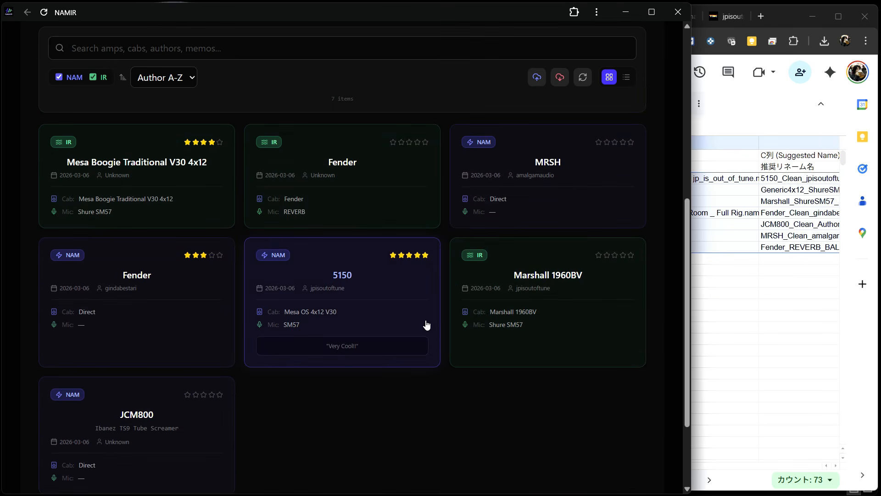
Restore the library from Backup_20260304_1109, confirm the overwrite and look through the restored records.
{"action": "left_click", "coordinate": [559, 77]}
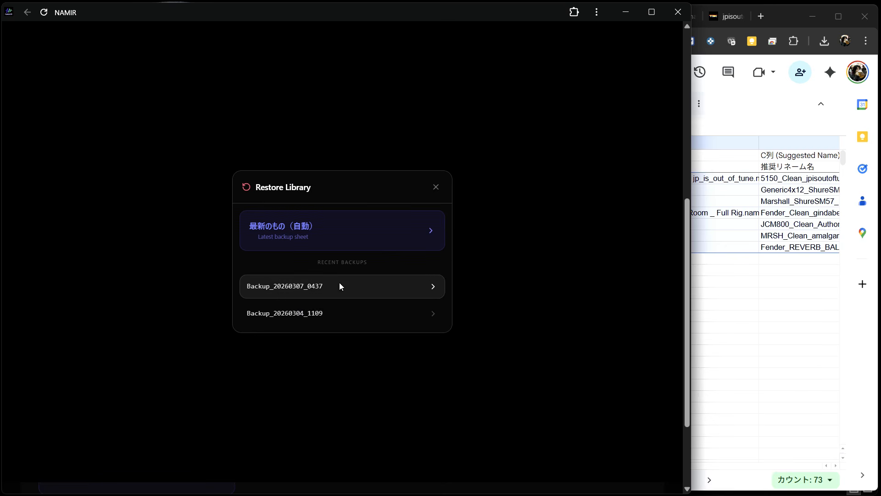
{"action": "left_click", "coordinate": [338, 312]}
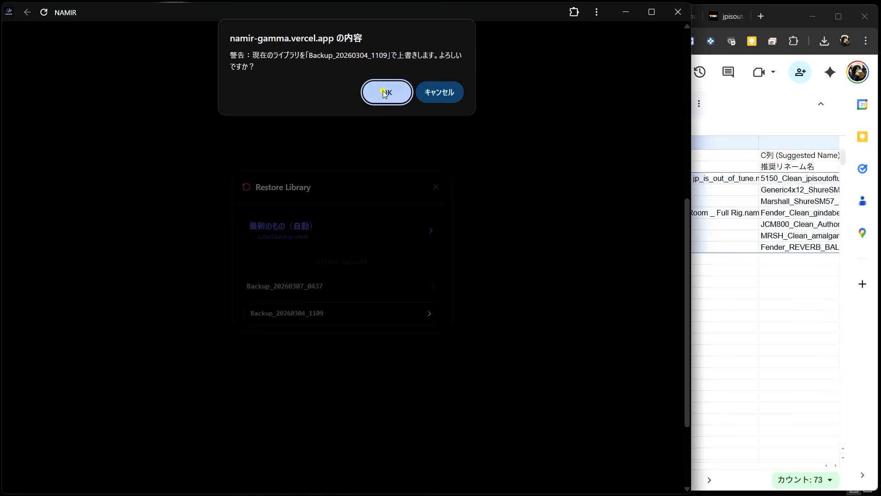
{"action": "left_click", "coordinate": [384, 94]}
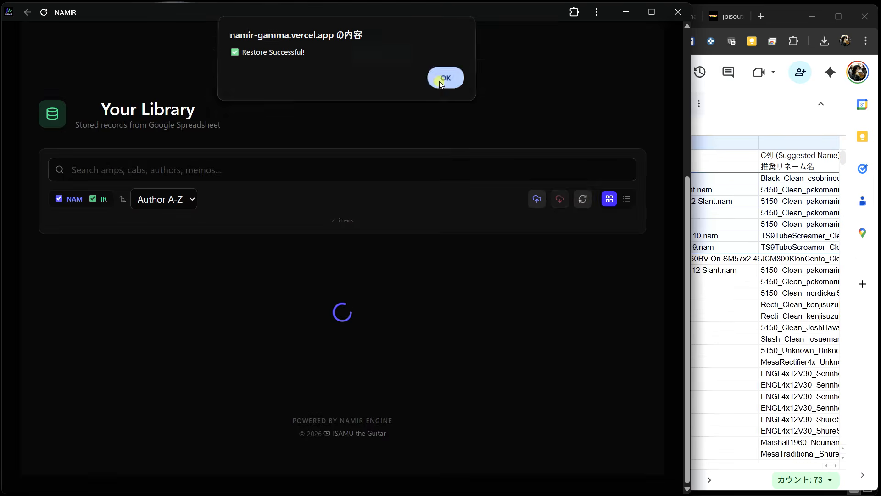
{"action": "left_click", "coordinate": [442, 81]}
{"action": "scroll", "coordinate": [433, 248], "scroll_direction": "down", "scroll_amount": 15}
{"action": "scroll", "coordinate": [433, 249], "scroll_direction": "up", "scroll_amount": 20}
{"action": "scroll", "coordinate": [577, 321], "scroll_direction": "down", "scroll_amount": 2}
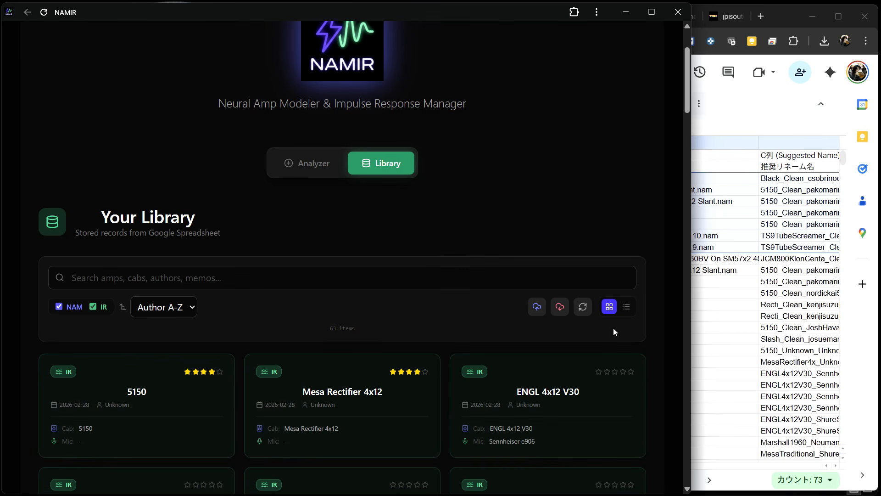
Show the library as a list and sort the records by rating in descending order.
{"action": "left_click", "coordinate": [625, 306]}
{"action": "scroll", "coordinate": [450, 324], "scroll_direction": "down", "scroll_amount": 5}
{"action": "scroll", "coordinate": [220, 173], "scroll_direction": "up", "scroll_amount": 1}
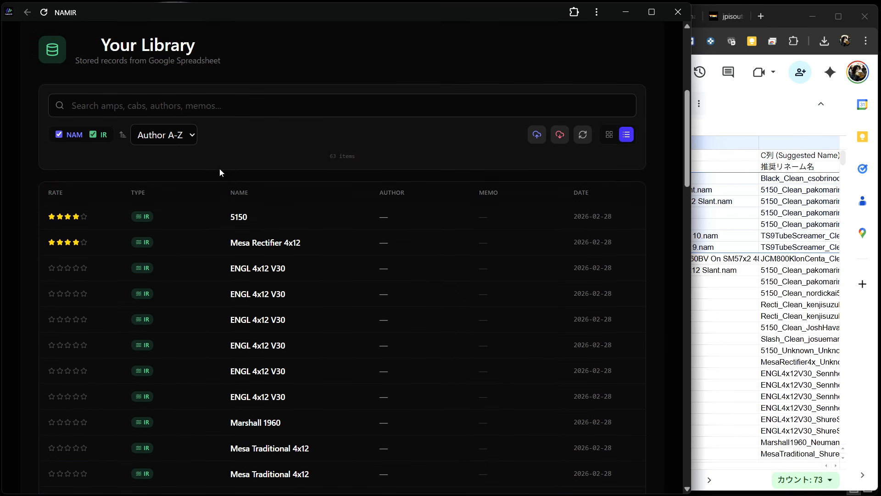
{"action": "left_click", "coordinate": [192, 134]}
{"action": "left_click", "coordinate": [180, 150]}
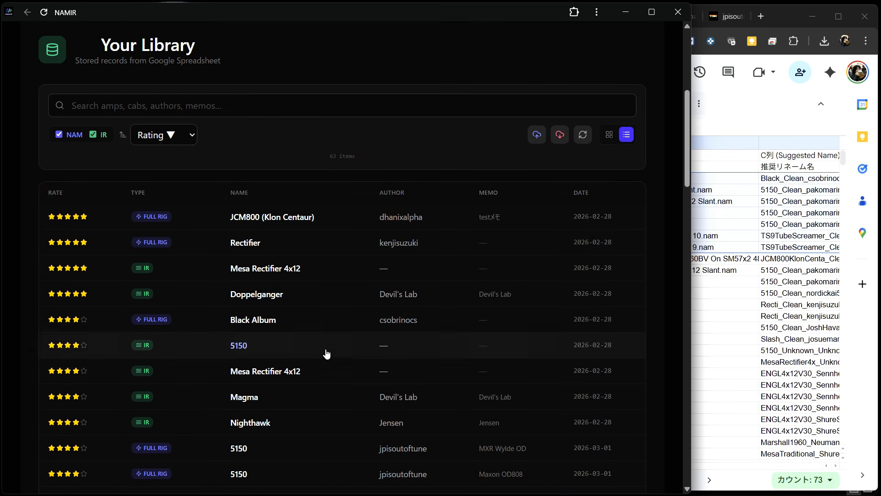
{"action": "scroll", "coordinate": [326, 354], "scroll_direction": "down", "scroll_amount": 3}
{"action": "scroll", "coordinate": [340, 353], "scroll_direction": "up", "scroll_amount": 10}
{"action": "scroll", "coordinate": [544, 297], "scroll_direction": "down", "scroll_amount": 3}
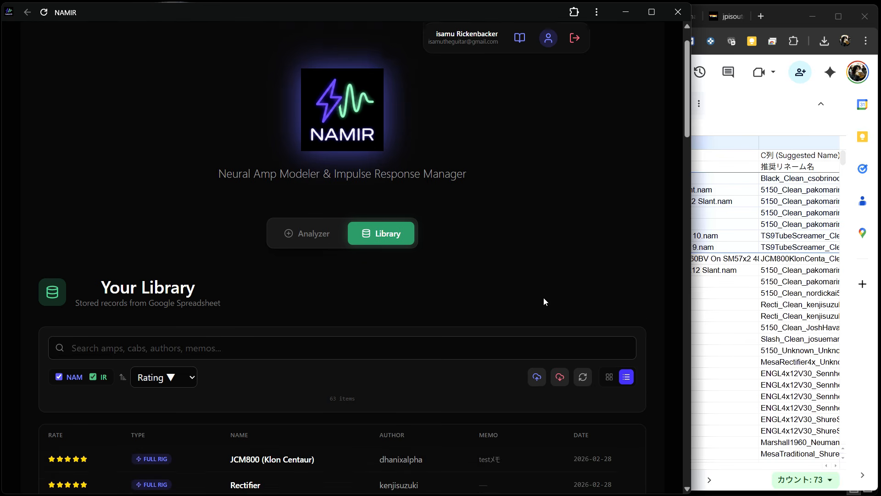
Open the Analyzer and review the upload area and the parsed metadata cards of the analysed files.
{"action": "left_click", "coordinate": [308, 166]}
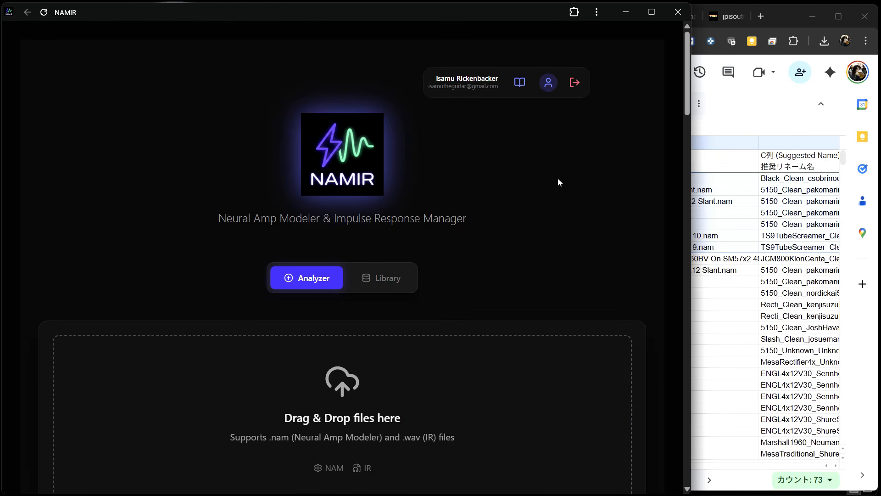
{"action": "scroll", "coordinate": [593, 187], "scroll_direction": "down", "scroll_amount": 15}
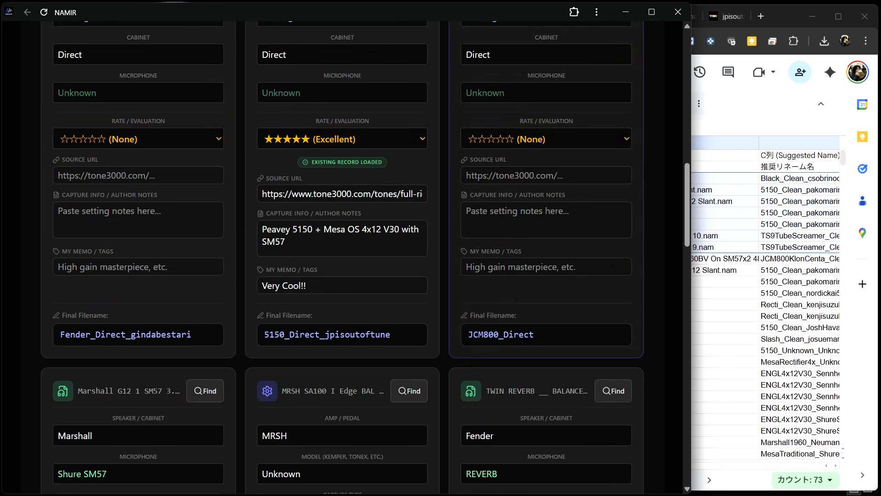
{"action": "scroll", "coordinate": [593, 187], "scroll_direction": "up", "scroll_amount": 15}
{"action": "scroll", "coordinate": [546, 272], "scroll_direction": "down", "scroll_amount": 7}
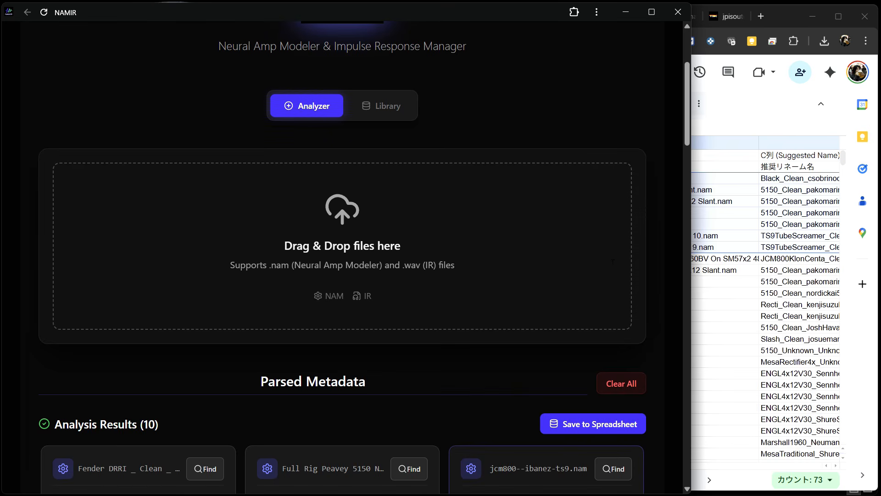
{"action": "scroll", "coordinate": [326, 292], "scroll_direction": "down", "scroll_amount": 1}
{"action": "scroll", "coordinate": [330, 258], "scroll_direction": "up", "scroll_amount": 8}
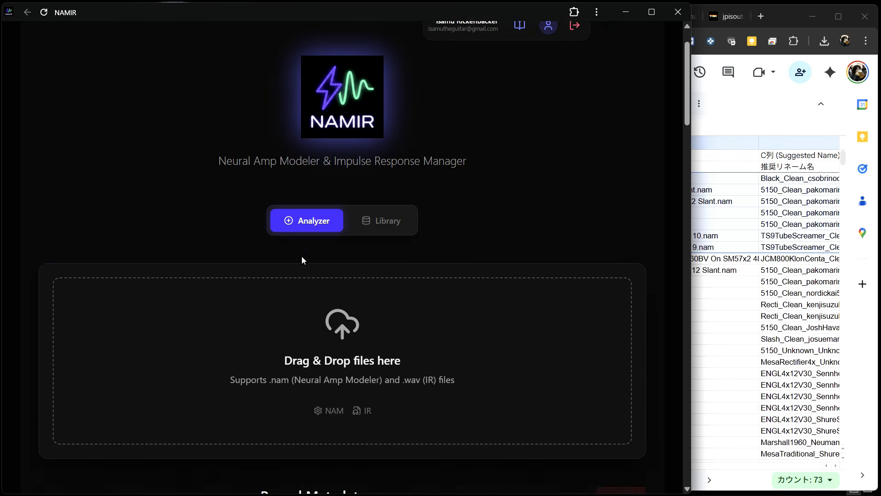
Return to the Library and exclude NAM records so that only IR records are listed.
{"action": "left_click", "coordinate": [381, 278]}
{"action": "scroll", "coordinate": [193, 252], "scroll_direction": "down", "scroll_amount": 4}
{"action": "left_click", "coordinate": [66, 251]}
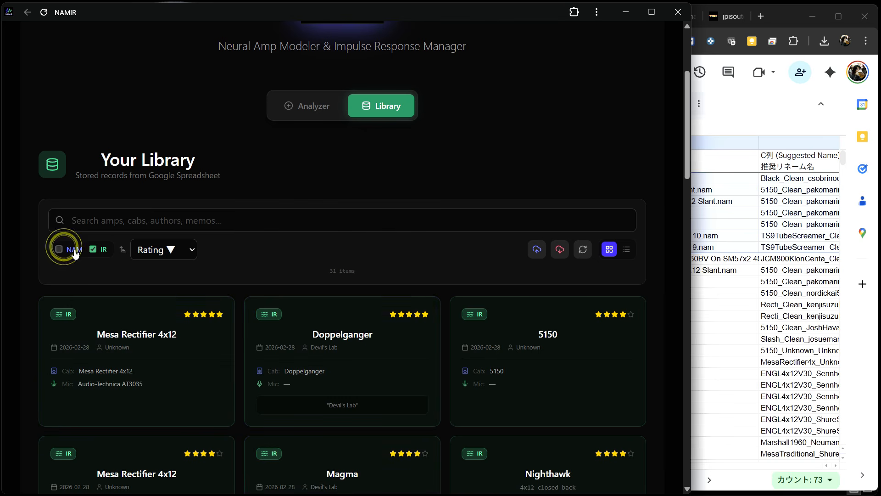
{"action": "scroll", "coordinate": [275, 262], "scroll_direction": "down", "scroll_amount": 3}
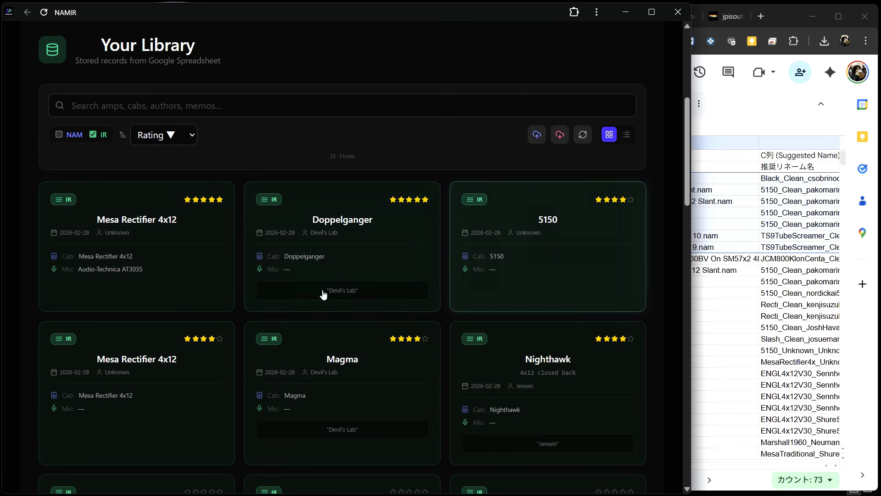
{"action": "scroll", "coordinate": [473, 359], "scroll_direction": "down", "scroll_amount": 1}
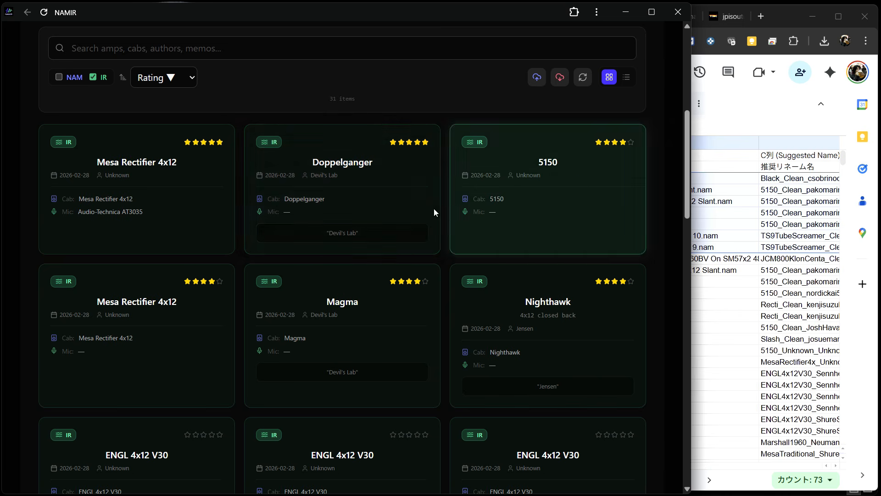
{"action": "scroll", "coordinate": [181, 233], "scroll_direction": "down", "scroll_amount": 2}
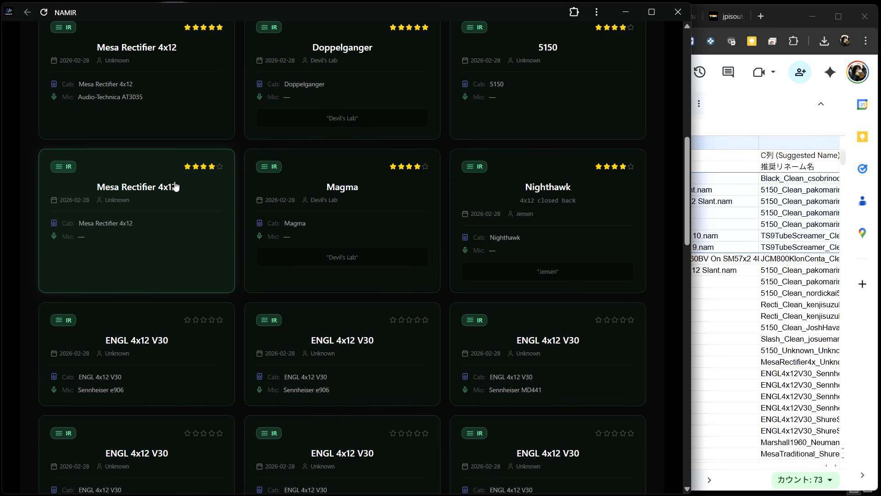
Open the four-star Mesa Rectifier 4x12 IR record for editing and enter "MG-30と相性良し" as its user memo.
{"action": "left_click", "coordinate": [200, 230]}
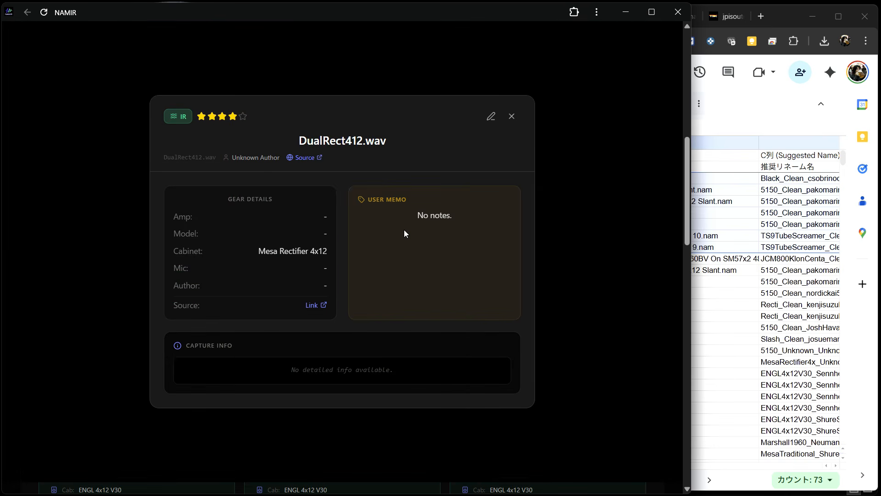
{"action": "left_click", "coordinate": [491, 116]}
{"action": "left_click", "coordinate": [432, 176]}
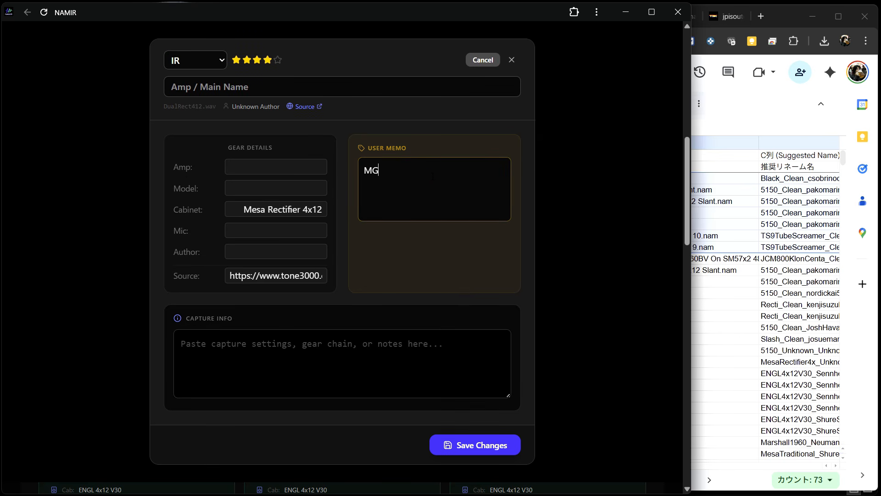
{"action": "type", "text": "MG-30to"}
{"action": "key", "text": "Return"}
{"action": "type", "text": "aishouyu"}
{"action": "key", "text": "space"}
{"action": "key", "text": "BackSpace"}
{"action": "type", "text": "s"}
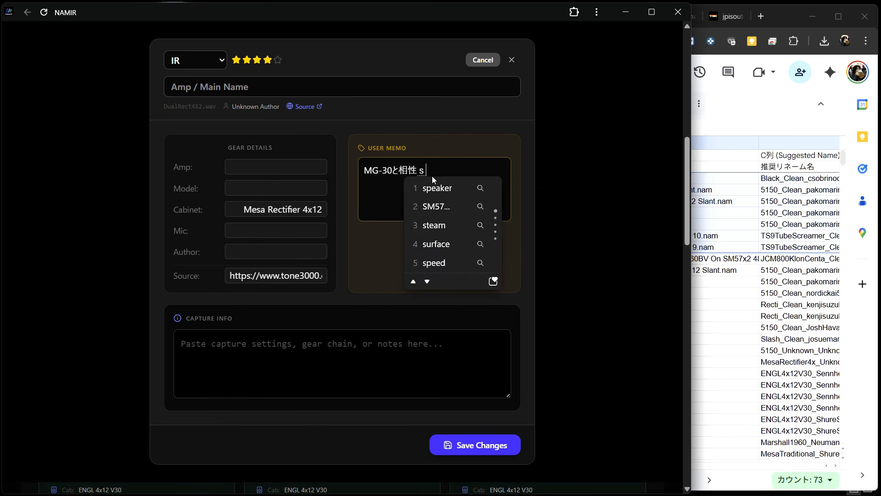
{"action": "key", "text": "BackSpace"}
{"action": "type", "text": "yoshi"}
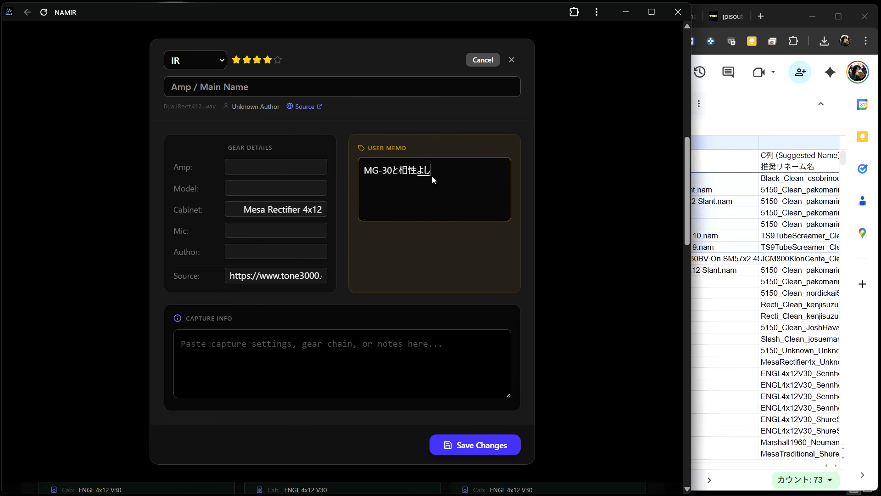
{"action": "key", "text": "space"}
{"action": "key", "text": "Return"}
Save the changes to the DualRect412.wav record and close its details.
{"action": "left_click", "coordinate": [482, 443]}
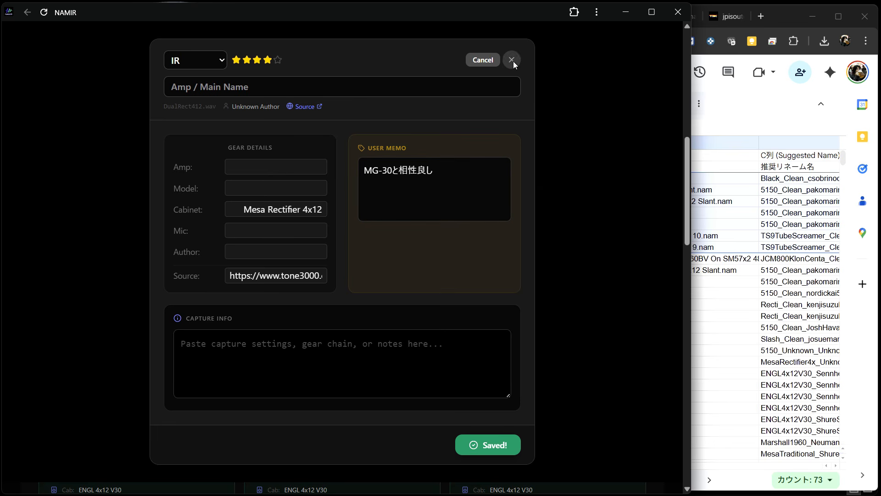
{"action": "left_click", "coordinate": [512, 60]}
{"action": "left_click", "coordinate": [514, 115]}
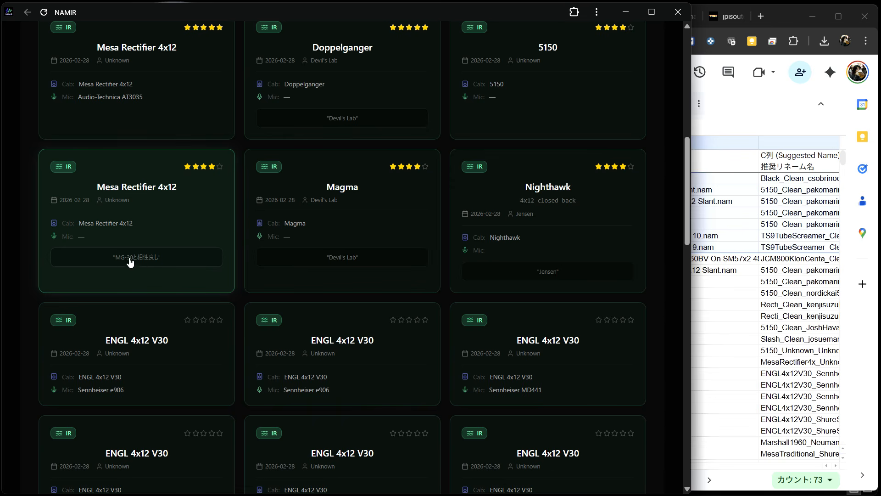
Change the library filter from IR to NAM records only and browse the resulting cards.
{"action": "scroll", "coordinate": [157, 278], "scroll_direction": "up", "scroll_amount": 4}
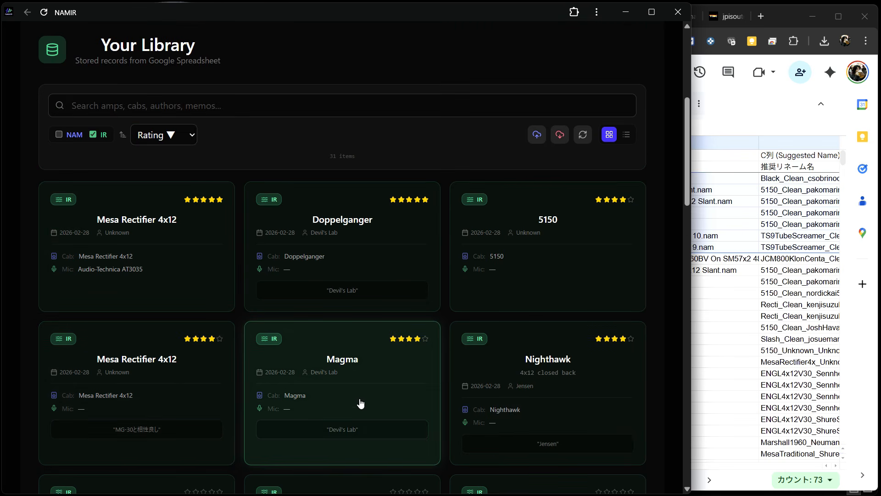
{"action": "scroll", "coordinate": [366, 354], "scroll_direction": "up", "scroll_amount": 6}
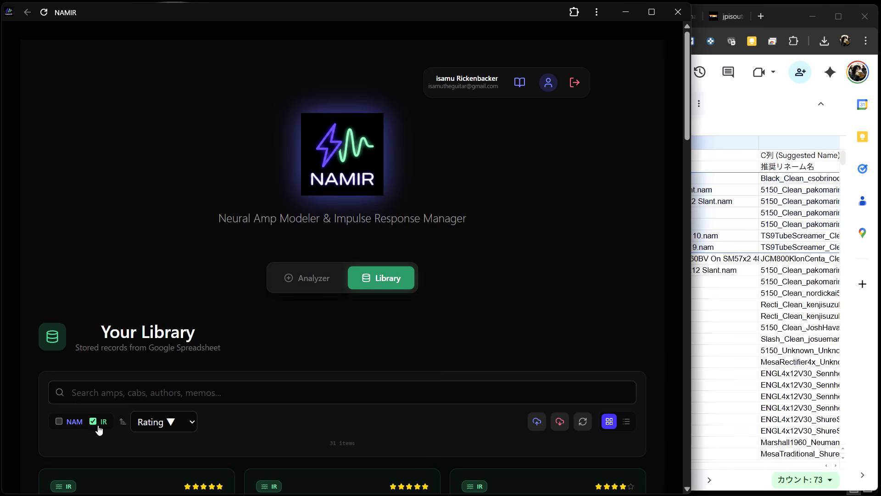
{"action": "scroll", "coordinate": [98, 424], "scroll_direction": "down", "scroll_amount": 3}
{"action": "left_click", "coordinate": [98, 249]}
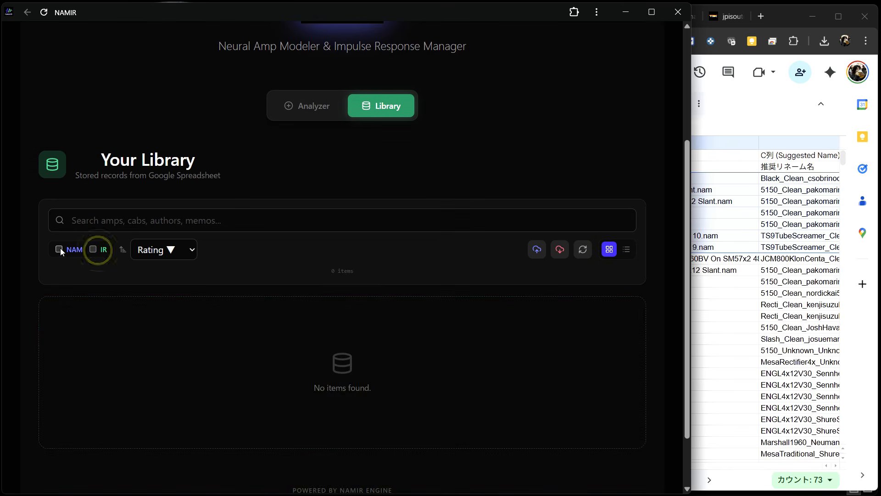
{"action": "left_click", "coordinate": [59, 249]}
{"action": "scroll", "coordinate": [218, 292], "scroll_direction": "down", "scroll_amount": 3}
{"action": "scroll", "coordinate": [218, 291], "scroll_direction": "down", "scroll_amount": 1}
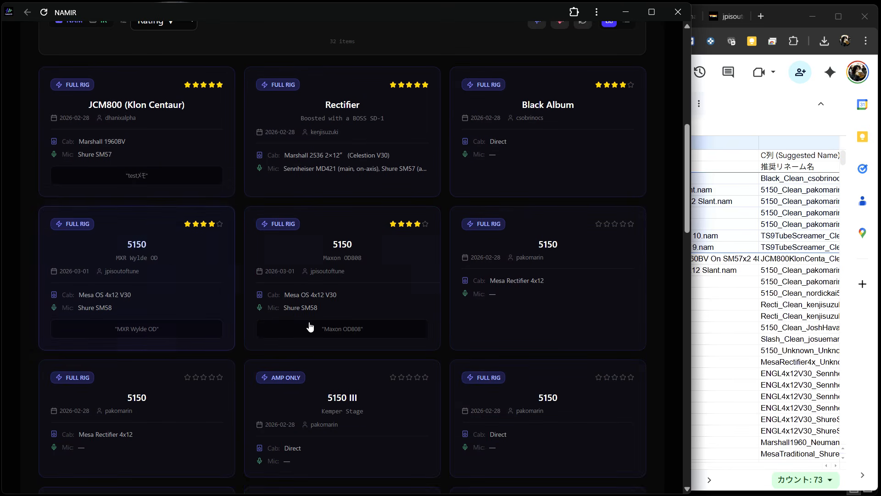
{"action": "scroll", "coordinate": [391, 318], "scroll_direction": "down", "scroll_amount": 5}
{"action": "scroll", "coordinate": [392, 318], "scroll_direction": "down", "scroll_amount": 4}
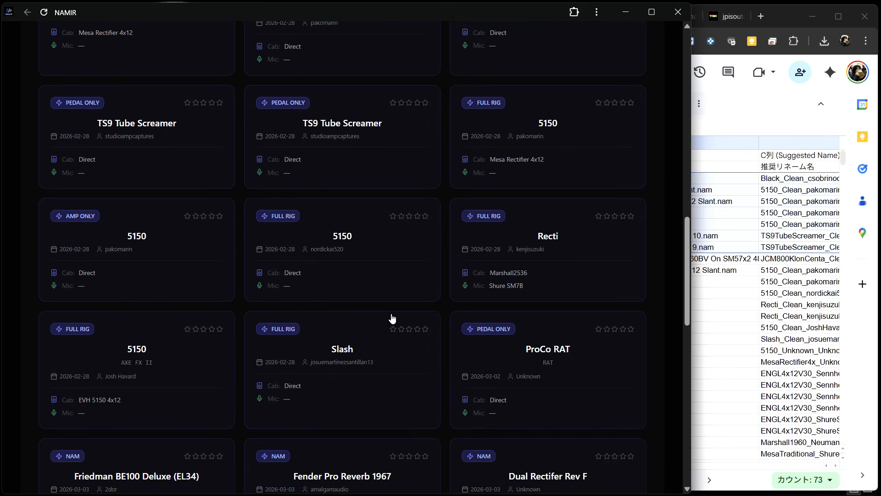
{"action": "scroll", "coordinate": [392, 319], "scroll_direction": "up", "scroll_amount": 16}
{"action": "scroll", "coordinate": [392, 318], "scroll_direction": "down", "scroll_amount": 2}
{"action": "scroll", "coordinate": [392, 318], "scroll_direction": "up", "scroll_amount": 2}
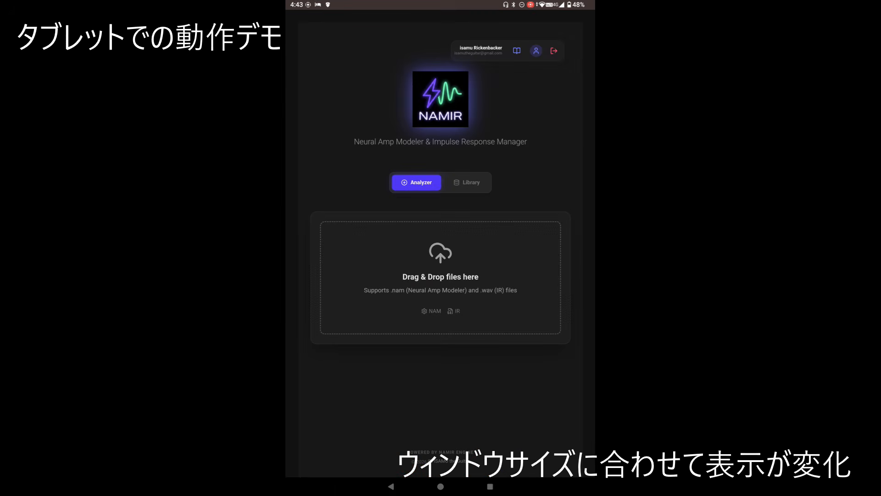
Switch to NAMIR on the tablet, open its Library and view the details of the JCM800 (Klon Centaur) record.
{"action": "left_click", "coordinate": [483, 188]}
{"action": "scroll", "coordinate": [493, 354], "scroll_direction": "down", "scroll_amount": 3}
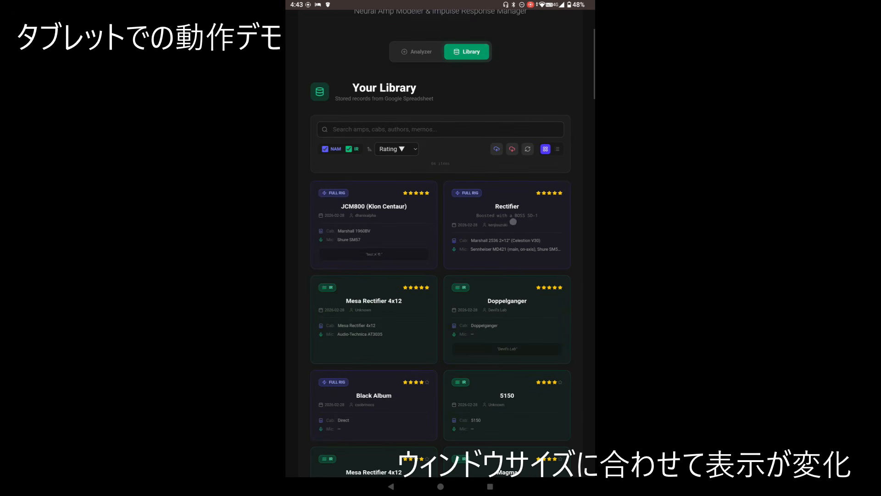
{"action": "scroll", "coordinate": [493, 353], "scroll_direction": "up", "scroll_amount": 3}
{"action": "scroll", "coordinate": [440, 353], "scroll_direction": "down", "scroll_amount": 3}
{"action": "scroll", "coordinate": [440, 353], "scroll_direction": "up", "scroll_amount": 3}
{"action": "scroll", "coordinate": [440, 276], "scroll_direction": "down", "scroll_amount": 5}
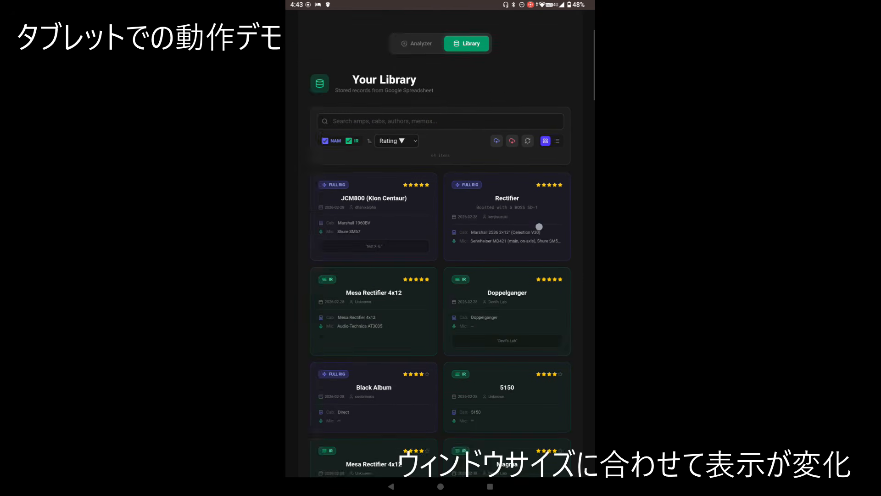
{"action": "left_click", "coordinate": [417, 106]}
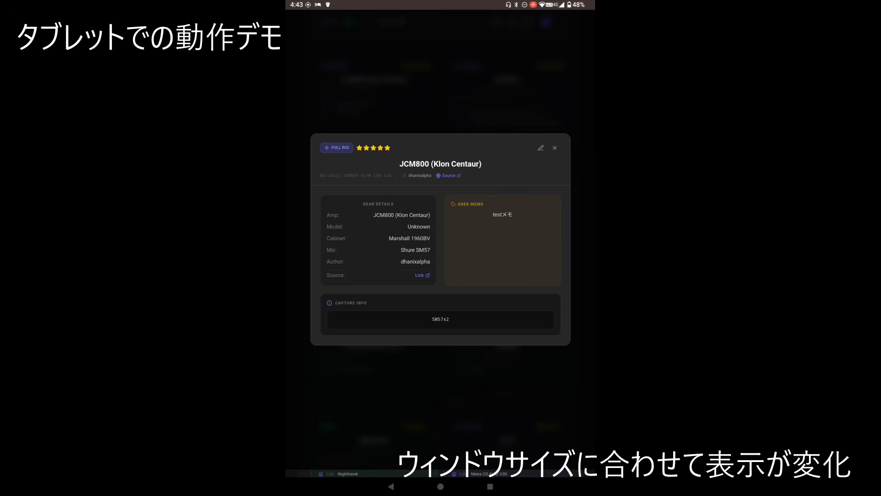
{"action": "left_click", "coordinate": [555, 149]}
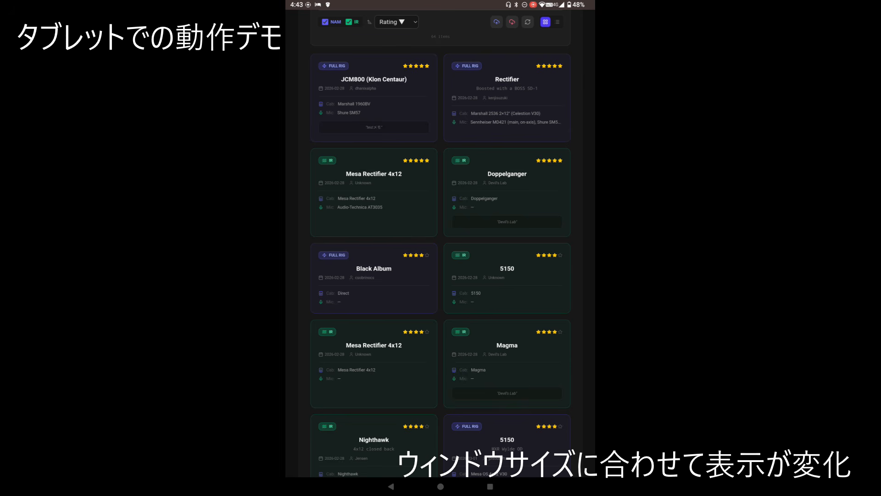
Turn the tablet display to landscape orientation and look over the library cards in that layout.
{"action": "left_click_drag", "start_coordinate": [465, 9], "coordinate": [464, 183]}
{"action": "left_click", "coordinate": [357, 152]}
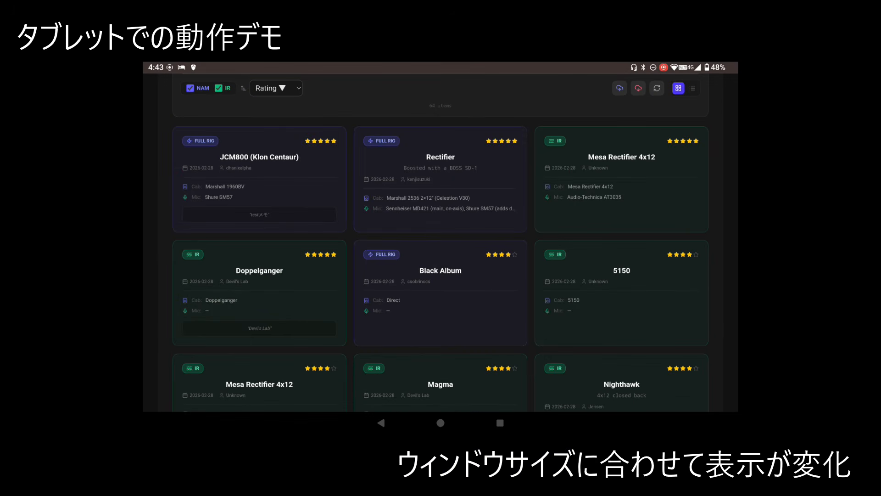
{"action": "scroll", "coordinate": [464, 275], "scroll_direction": "up", "scroll_amount": 6}
{"action": "scroll", "coordinate": [552, 297], "scroll_direction": "down", "scroll_amount": 5}
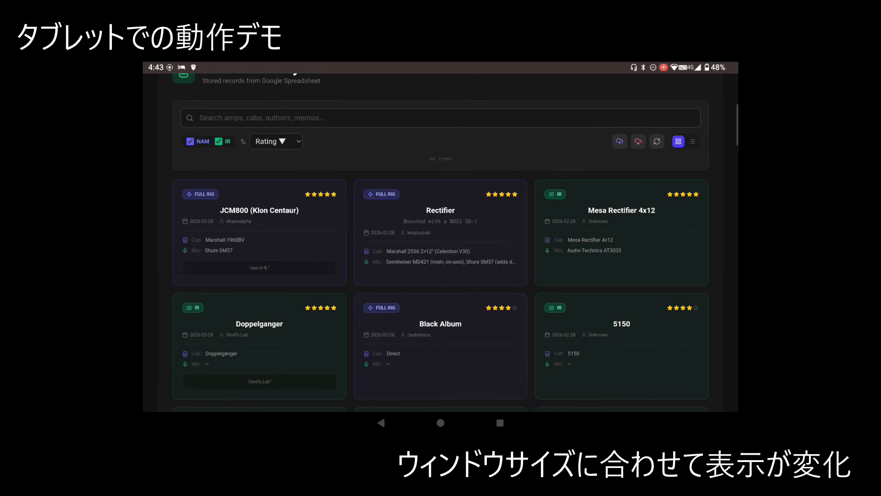
Show the library records as a list, look through the rows and restore the card view.
{"action": "left_click", "coordinate": [697, 143]}
{"action": "scroll", "coordinate": [586, 256], "scroll_direction": "down", "scroll_amount": 2}
{"action": "scroll", "coordinate": [586, 335], "scroll_direction": "up", "scroll_amount": 5}
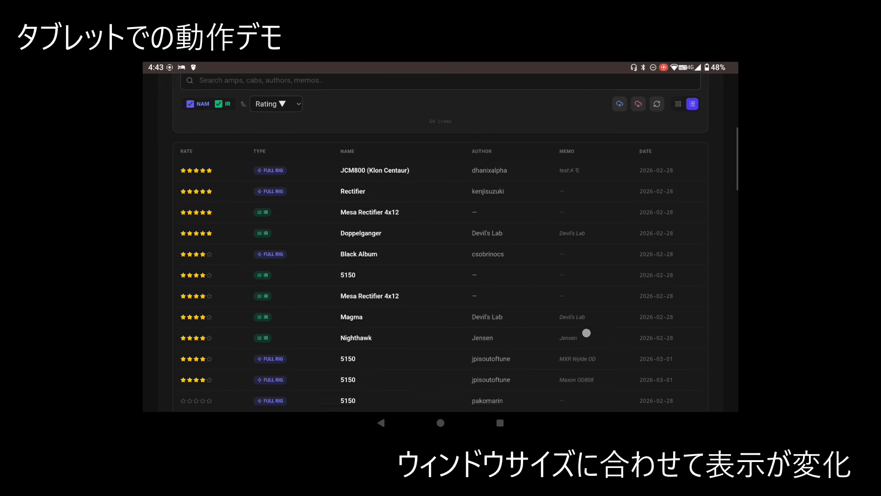
{"action": "scroll", "coordinate": [586, 275], "scroll_direction": "down", "scroll_amount": 10}
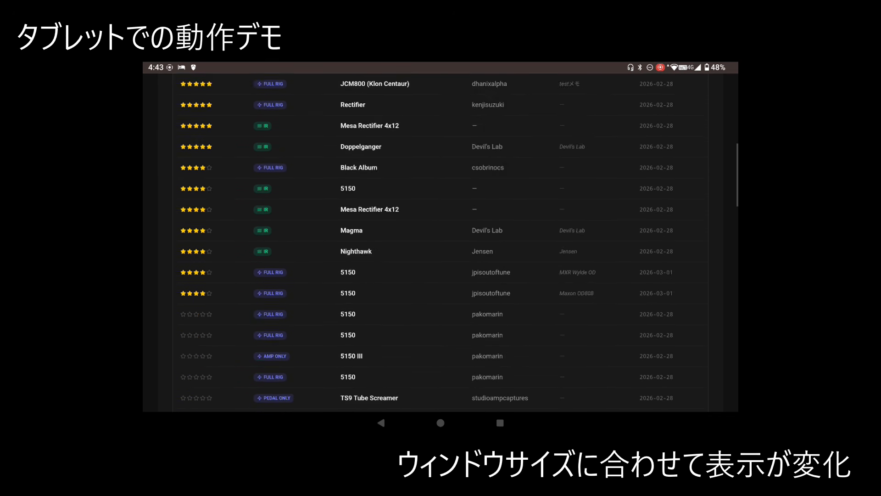
{"action": "scroll", "coordinate": [613, 346], "scroll_direction": "up", "scroll_amount": 10}
{"action": "scroll", "coordinate": [614, 346], "scroll_direction": "up", "scroll_amount": 3}
{"action": "scroll", "coordinate": [440, 275], "scroll_direction": "down", "scroll_amount": 3}
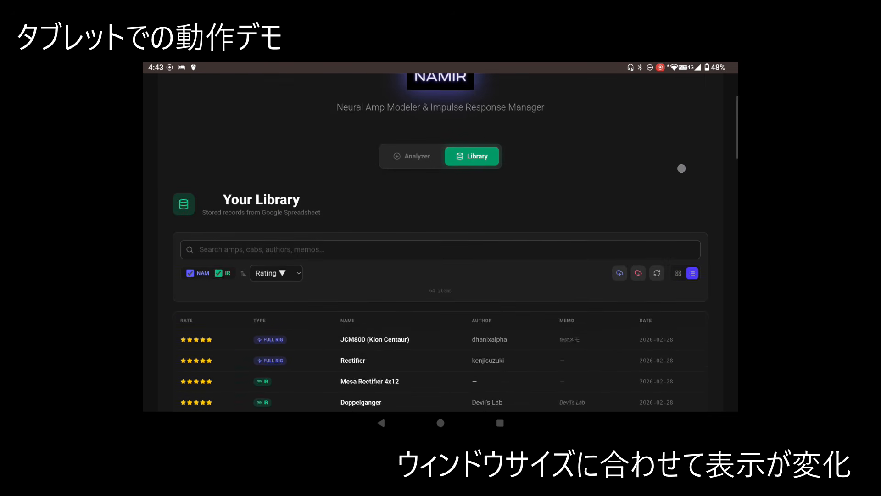
{"action": "left_click", "coordinate": [678, 270]}
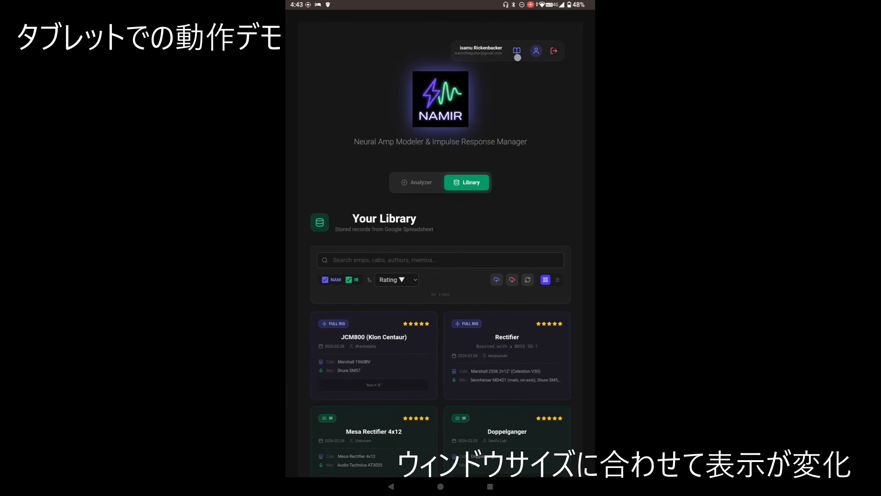
Open the Custom Dictionary and start a new entry in the Cabinet category with the keyword "Orange".
{"action": "left_click", "coordinate": [518, 56]}
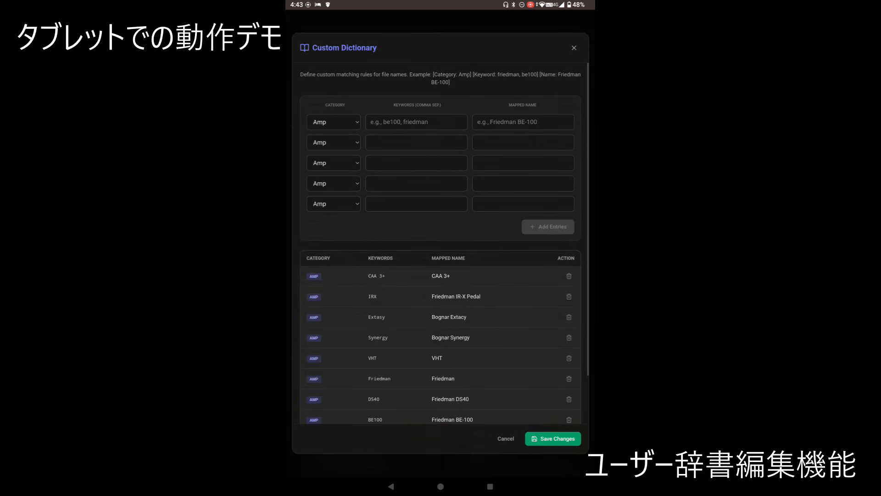
{"action": "scroll", "coordinate": [518, 240], "scroll_direction": "down", "scroll_amount": 3}
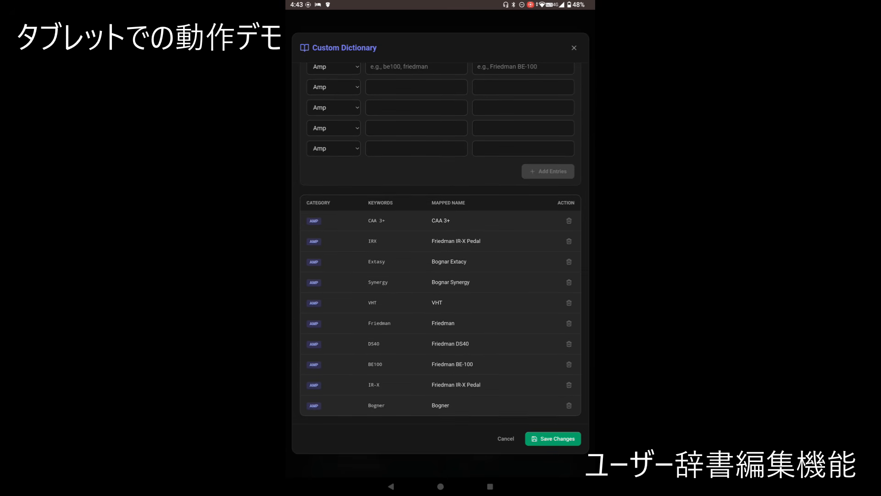
{"action": "scroll", "coordinate": [466, 174], "scroll_direction": "up", "scroll_amount": 3}
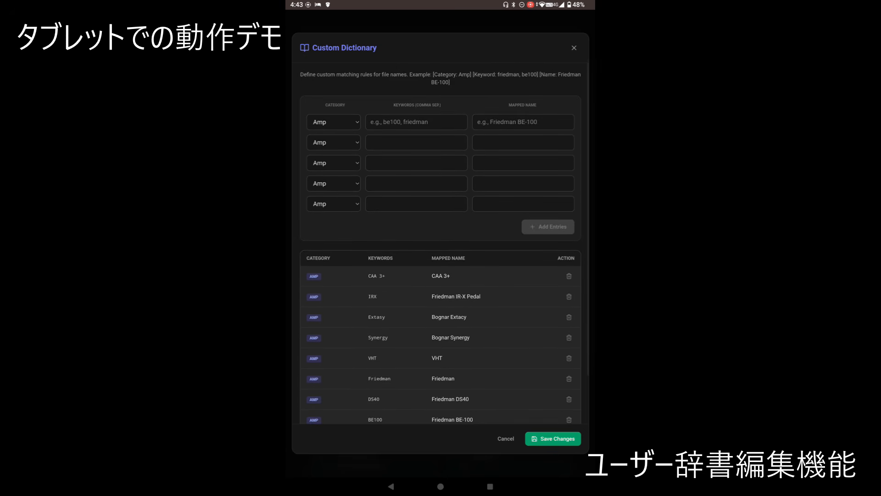
{"action": "left_click", "coordinate": [333, 122]}
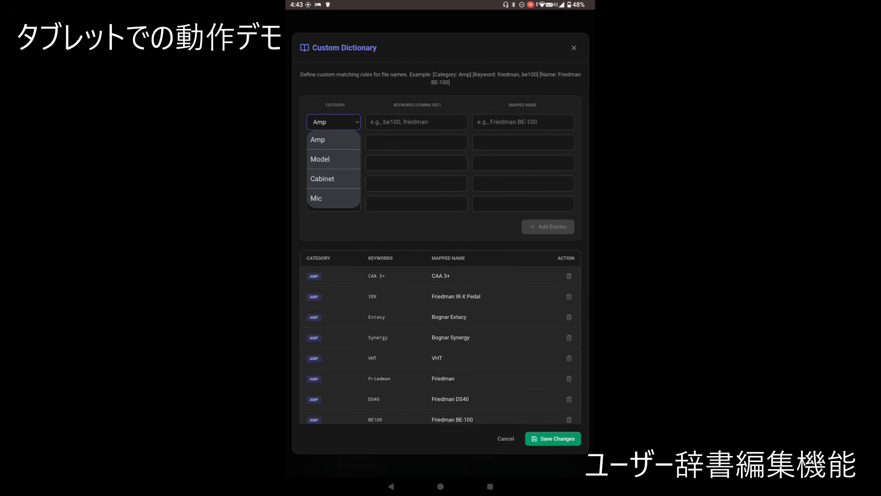
{"action": "left_click", "coordinate": [323, 178]}
{"action": "left_click", "coordinate": [406, 124]}
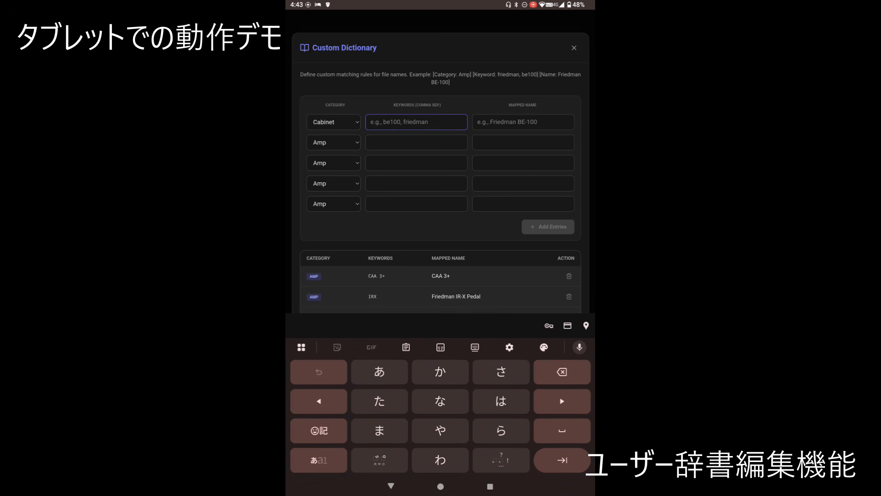
{"action": "left_click", "coordinate": [323, 461]}
{"action": "type", "text": "Orange"}
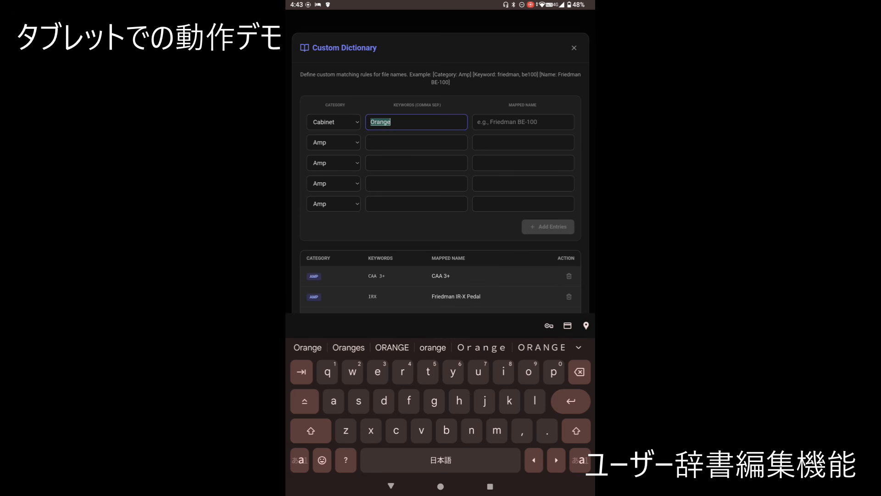
{"action": "left_click", "coordinate": [570, 401]}
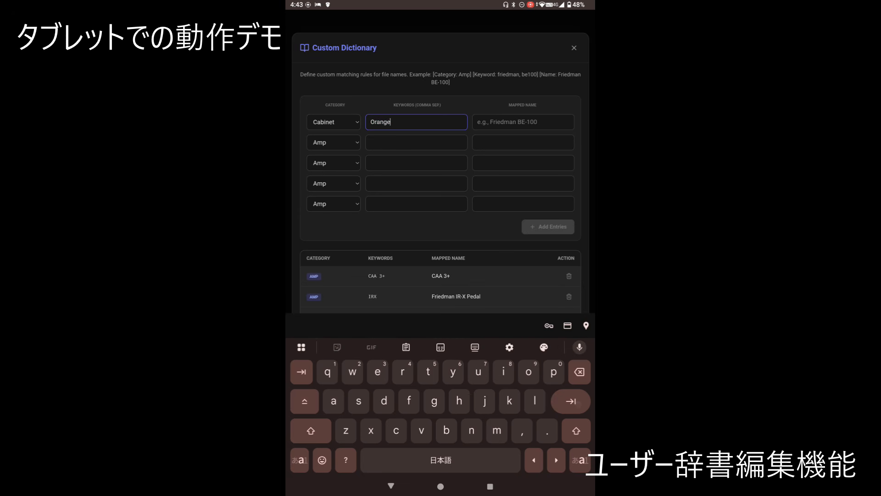
Set the new entry's mapped name to "Orange", add it to the dictionary list and close the Custom Dictionary.
{"action": "left_click", "coordinate": [535, 127]}
{"action": "type", "text": "Ora"}
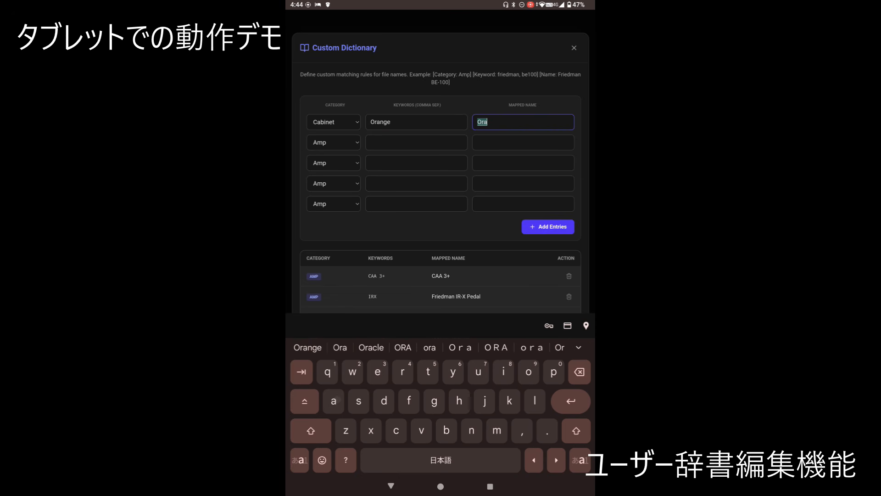
{"action": "left_click", "coordinate": [315, 348]}
{"action": "left_click", "coordinate": [553, 226]}
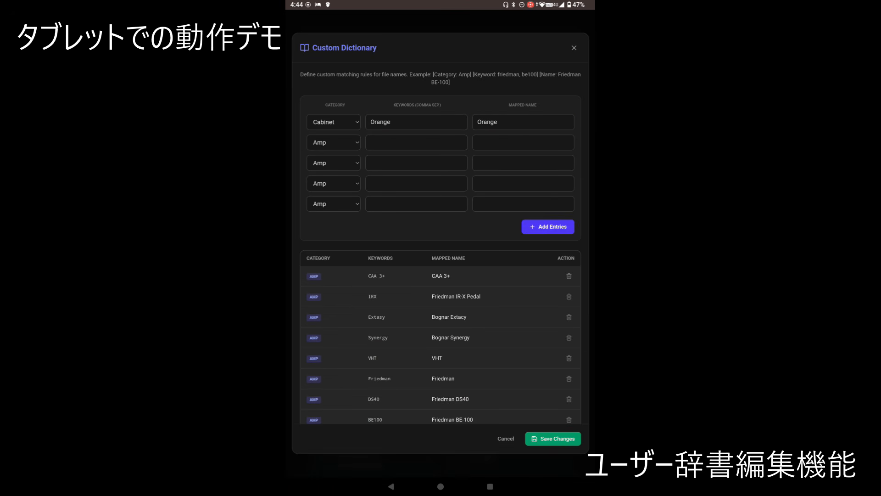
{"action": "mouse_move", "coordinate": [523, 347]}
{"action": "left_mouse_down"}
{"action": "mouse_move", "coordinate": [535, 278]}
{"action": "mouse_move", "coordinate": [507, 339]}
{"action": "left_mouse_up"}
{"action": "left_click", "coordinate": [504, 290]}
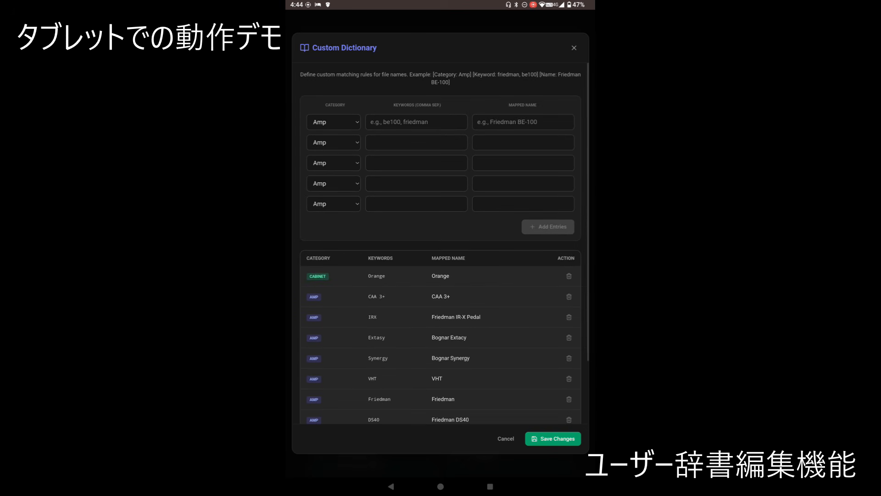
{"action": "left_click", "coordinate": [502, 326]}
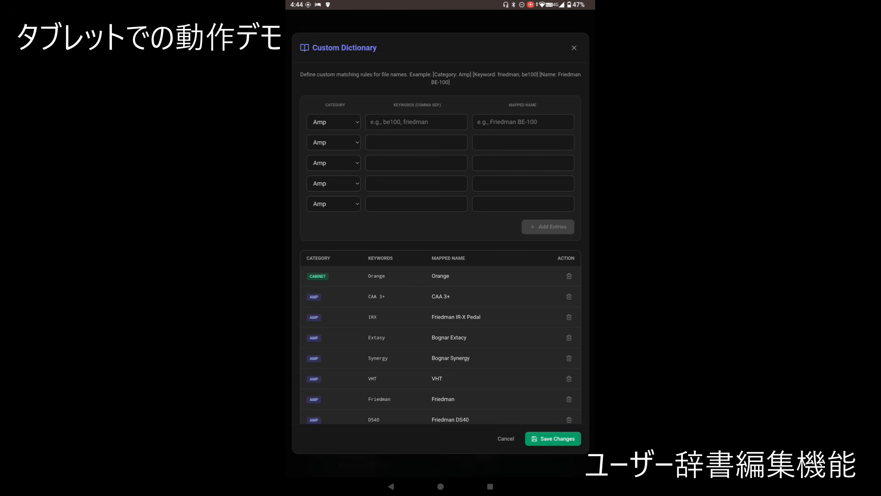
{"action": "left_click", "coordinate": [574, 53]}
Look through the library's record cards and check the Analyzer before returning to the Library.
{"action": "scroll", "coordinate": [543, 232], "scroll_direction": "down", "scroll_amount": 12}
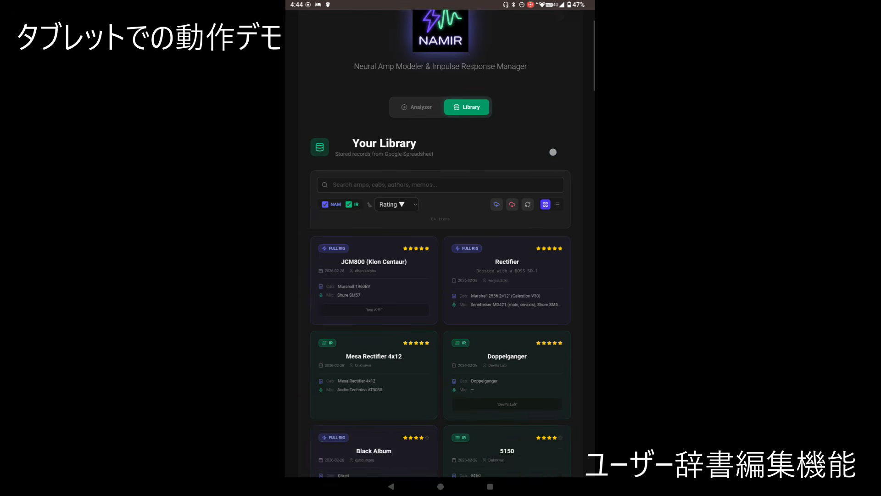
{"action": "scroll", "coordinate": [545, 150], "scroll_direction": "up", "scroll_amount": 15}
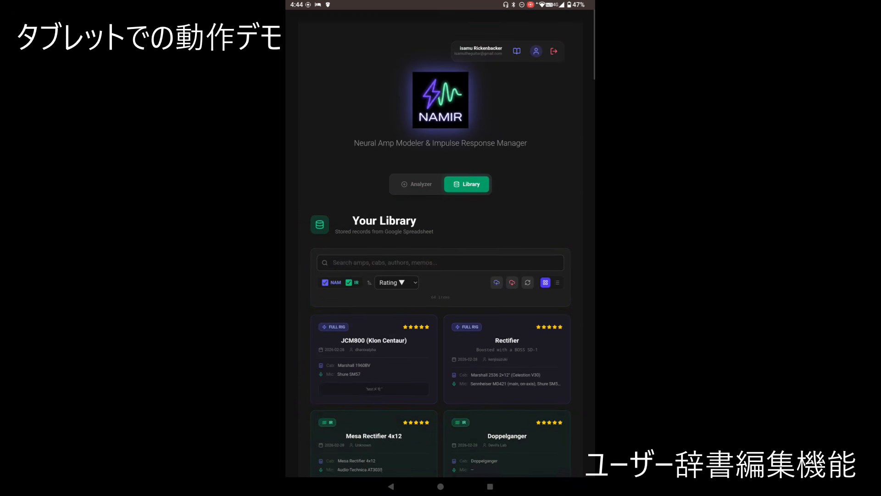
{"action": "scroll", "coordinate": [440, 244], "scroll_direction": "down", "scroll_amount": 20}
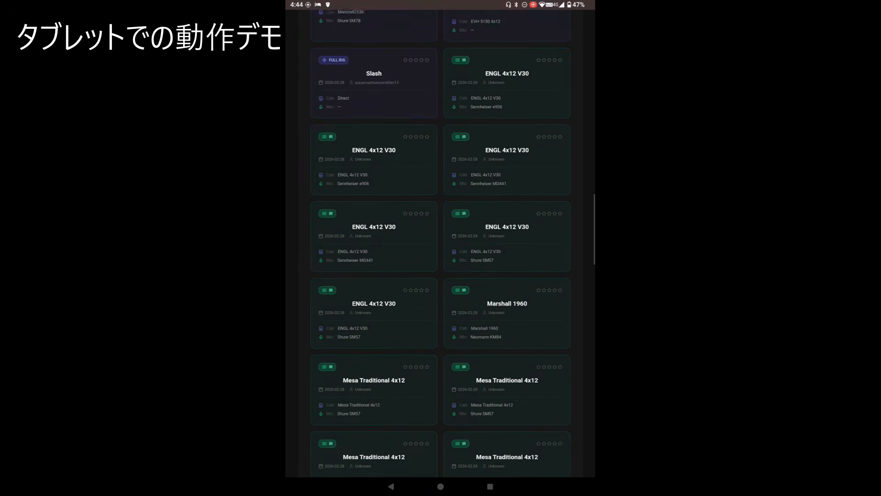
{"action": "scroll", "coordinate": [441, 243], "scroll_direction": "up", "scroll_amount": 20}
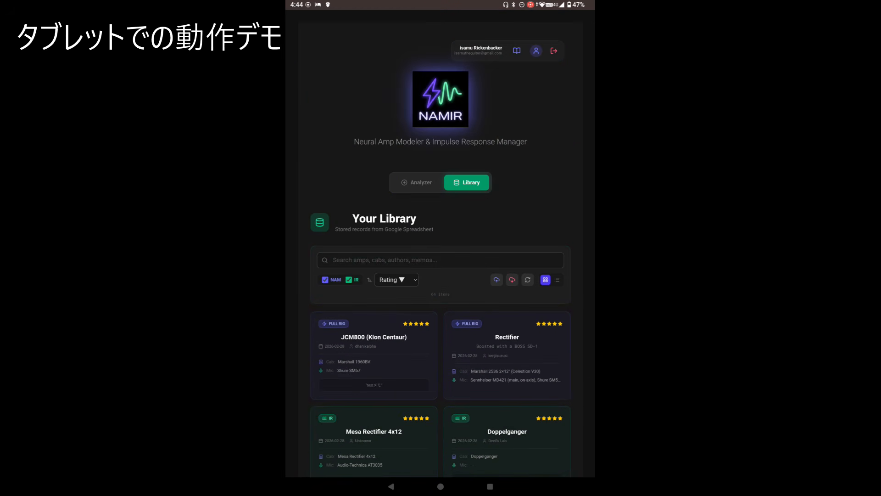
{"action": "left_click", "coordinate": [421, 183]}
{"action": "left_click", "coordinate": [467, 182]}
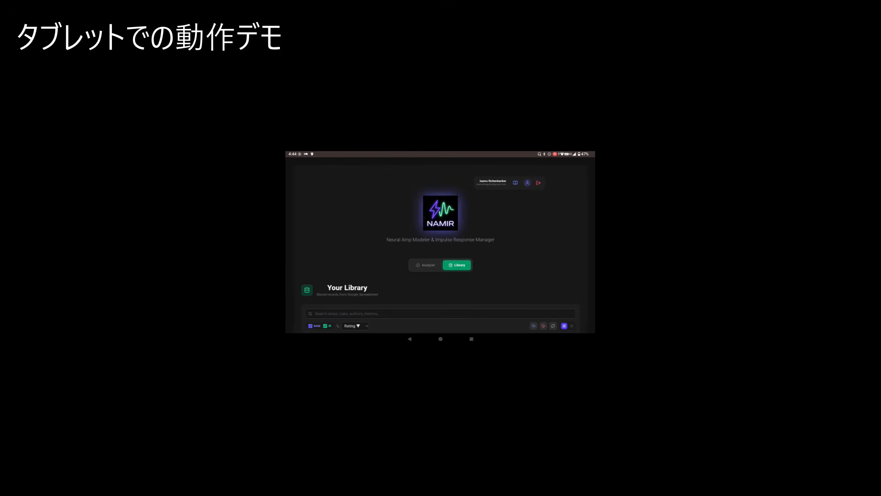
{"action": "scroll", "coordinate": [440, 243], "scroll_direction": "down", "scroll_amount": 10}
{"action": "scroll", "coordinate": [440, 243], "scroll_direction": "up", "scroll_amount": 10}
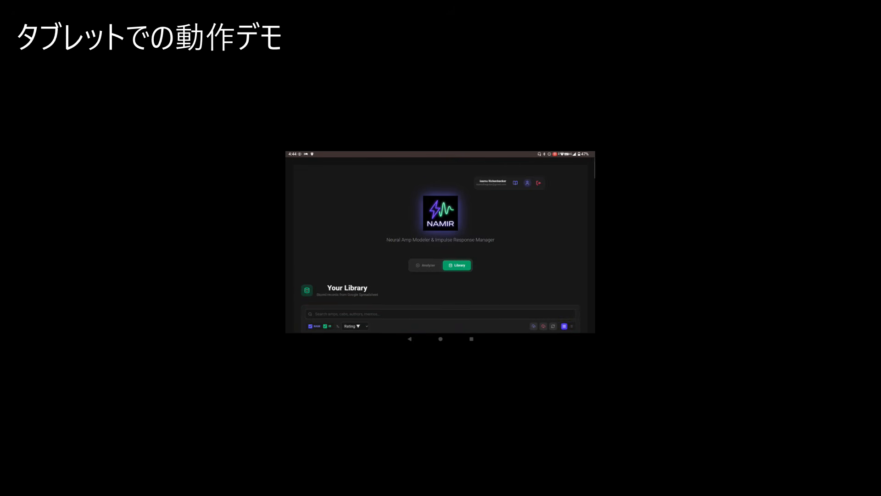